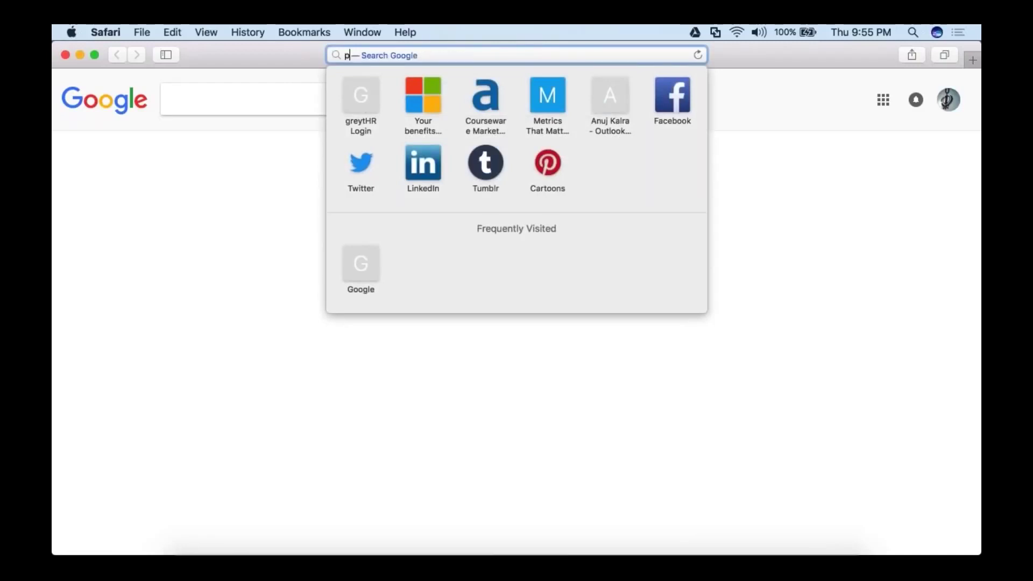
Sign in to portal.azure.com with the existing account and its password.
type("or")
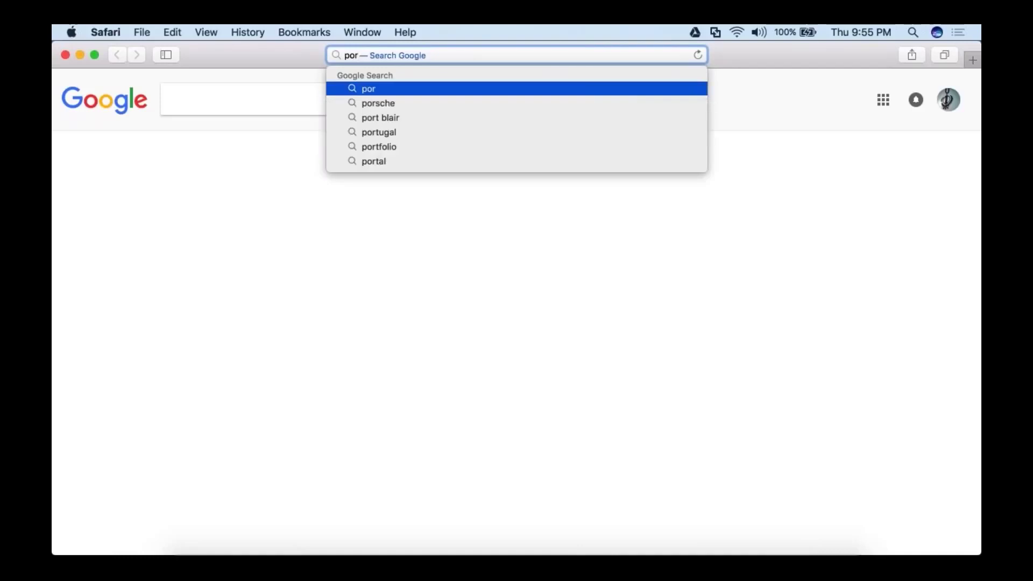
type("tal")
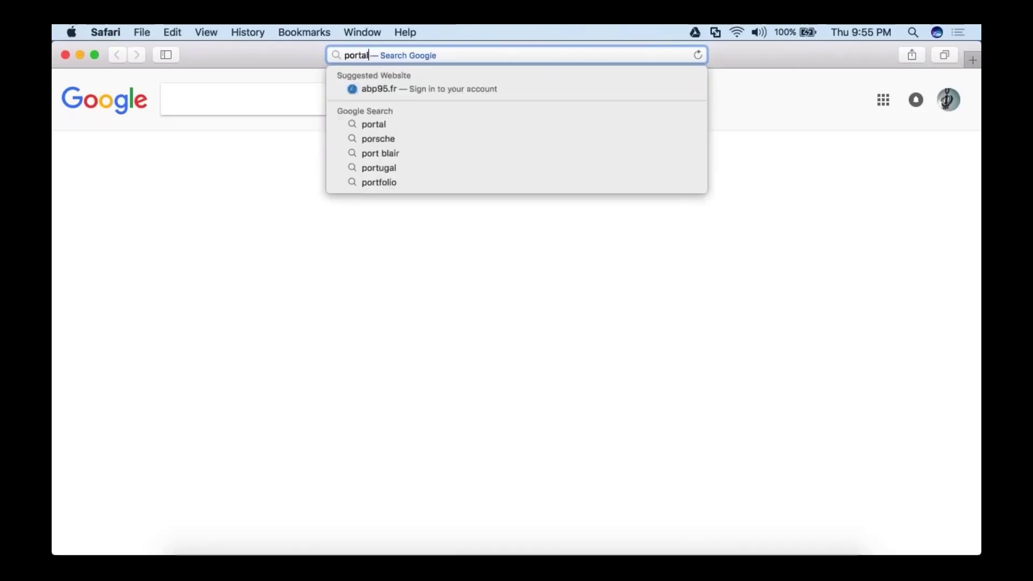
type(".azure.com")
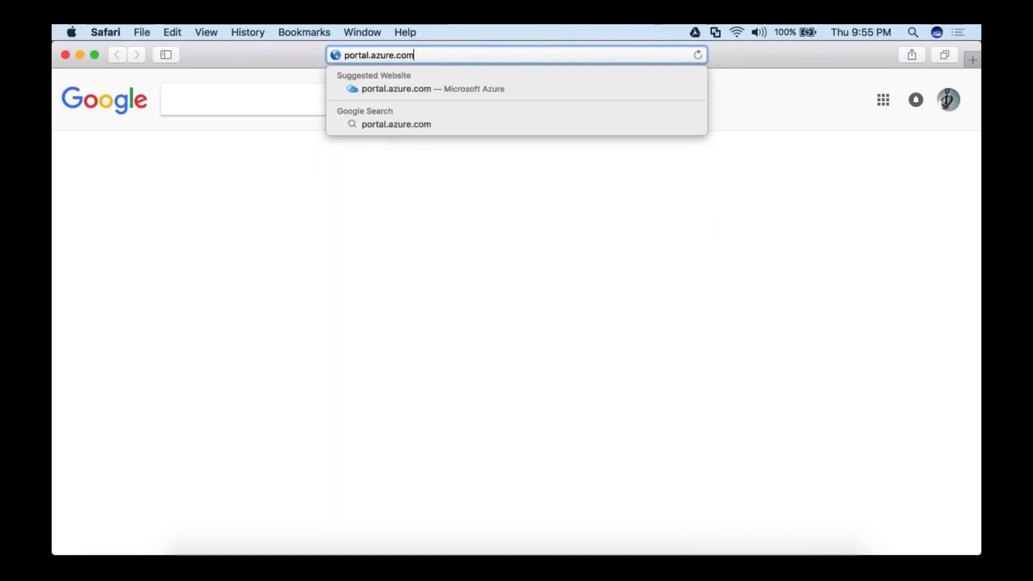
key("Return")
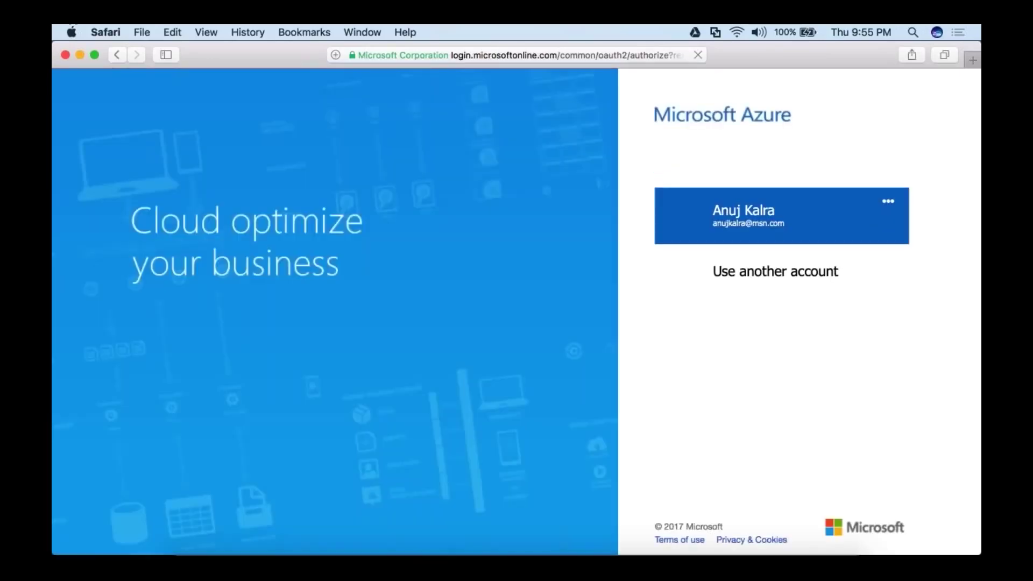
left_click(744, 216)
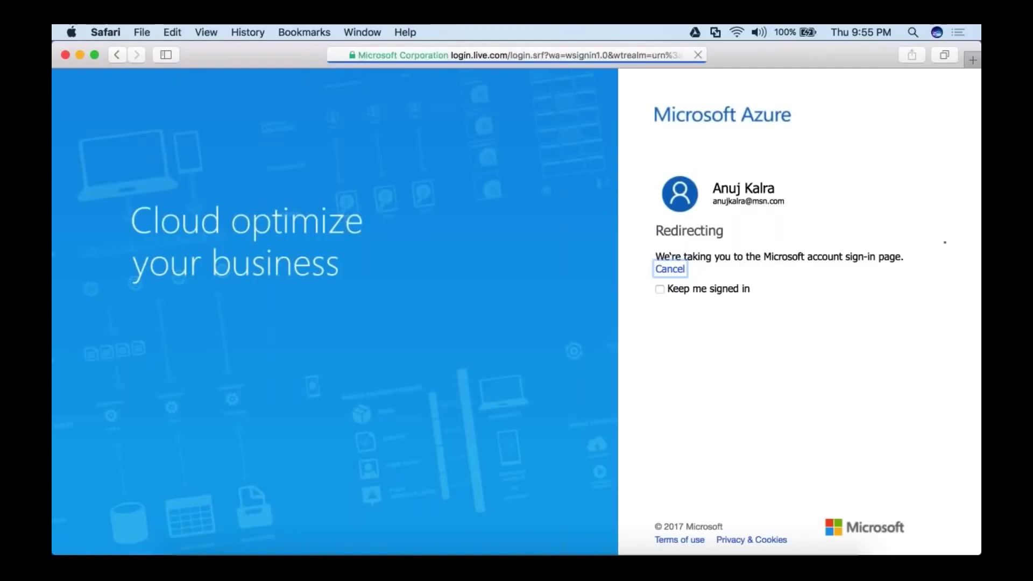
type("••••••••••")
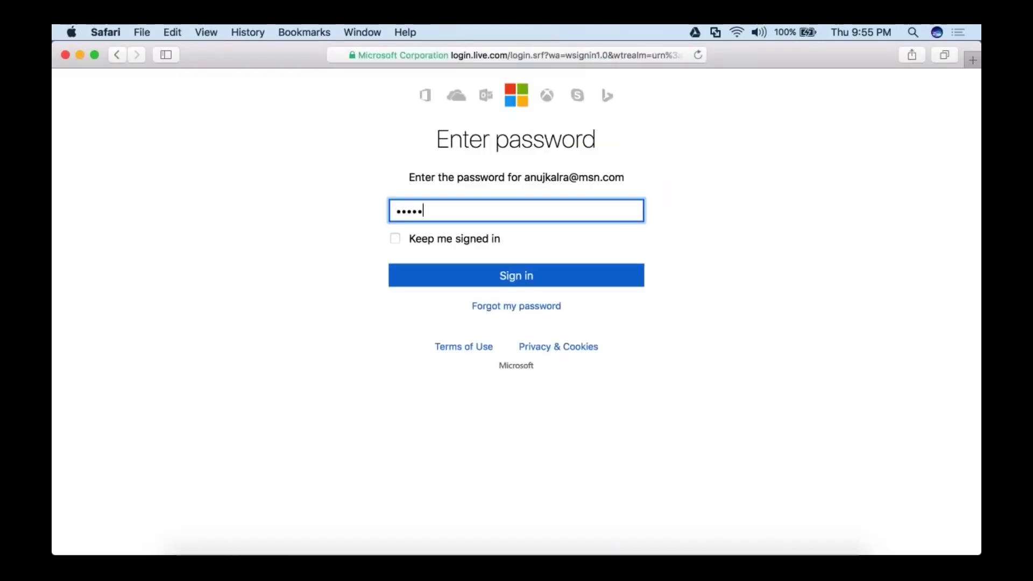
type("•••")
key("Return")
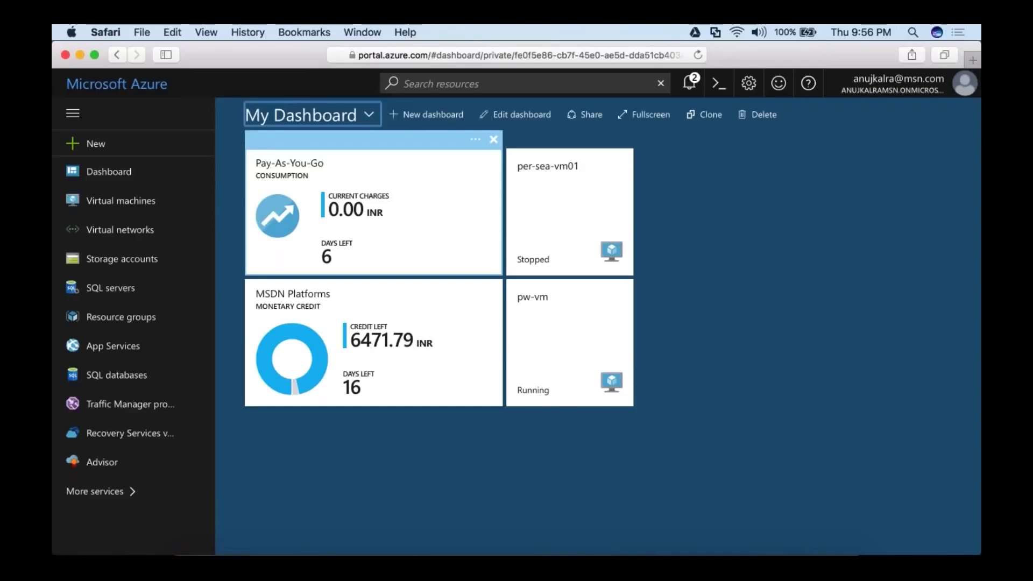
Dismiss the notifications and open the App Services list.
left_click(689, 82)
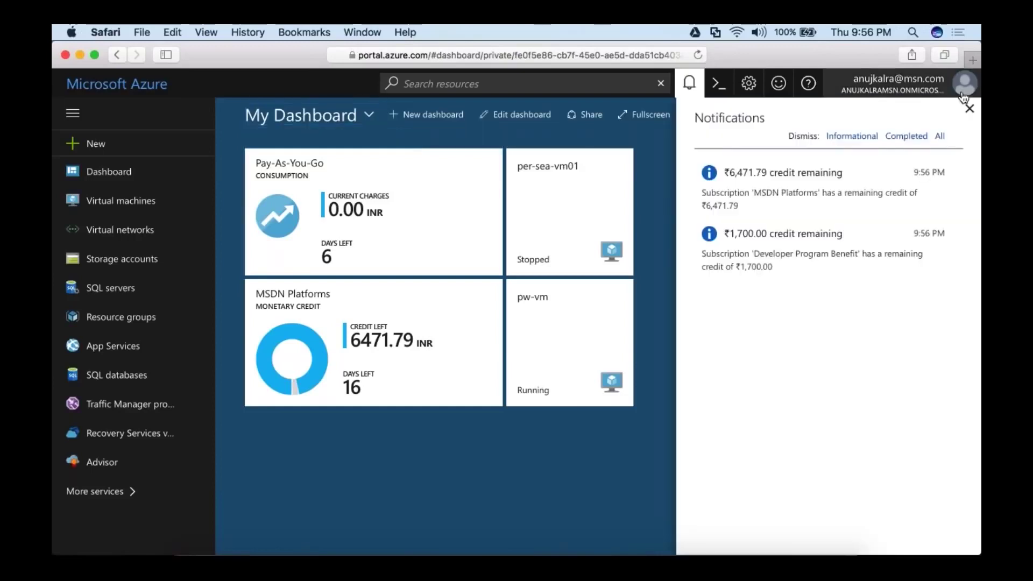
left_click(968, 108)
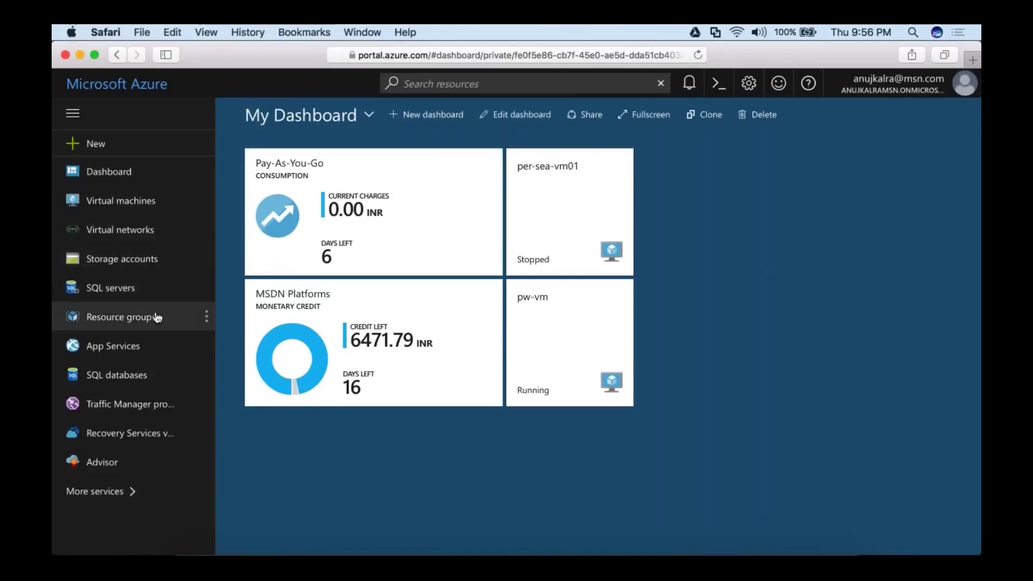
left_click(149, 351)
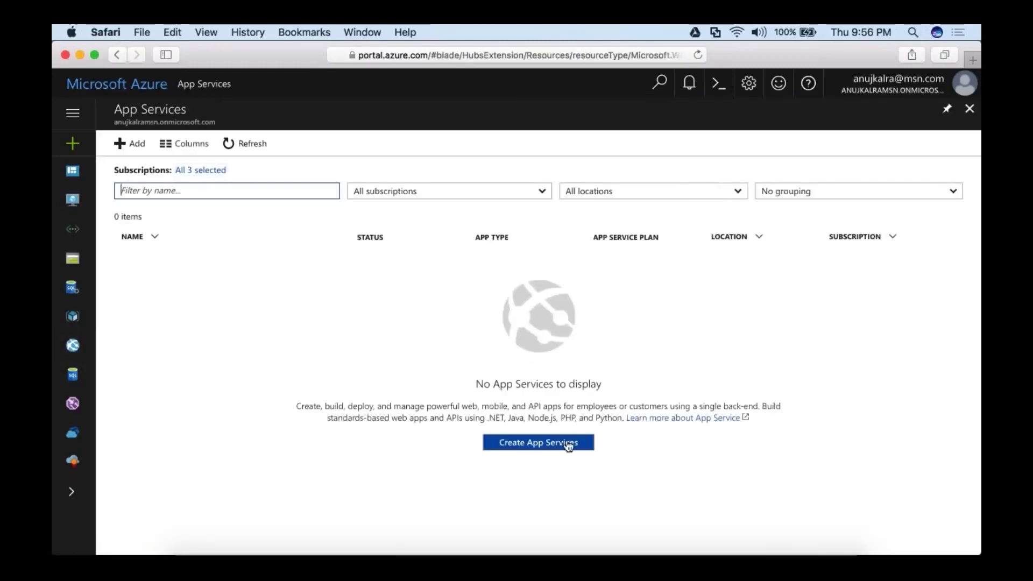
Start a new App Service and choose Web App from the Web + Mobile gallery.
left_click(568, 444)
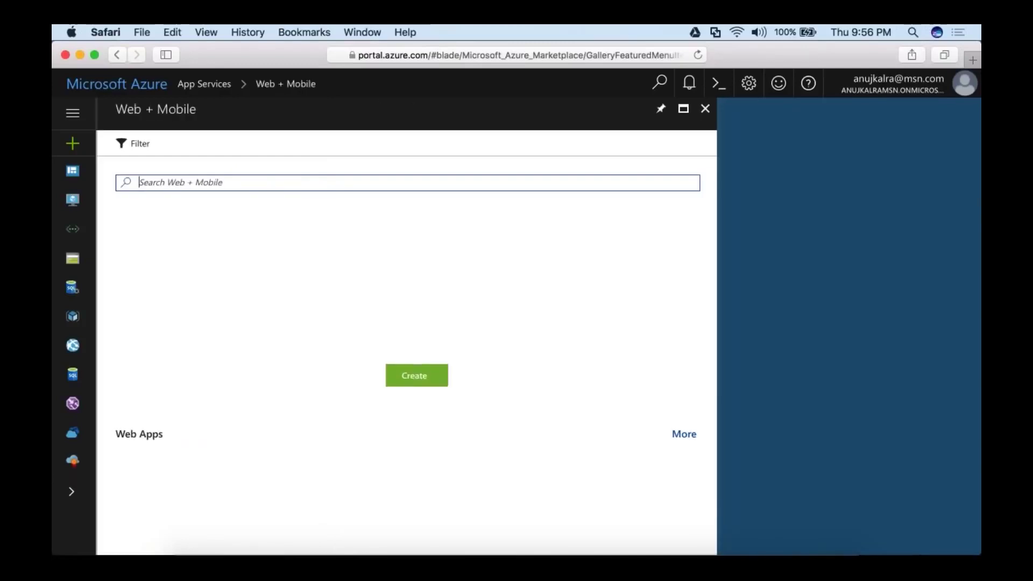
scroll(424, 314, "down", 3)
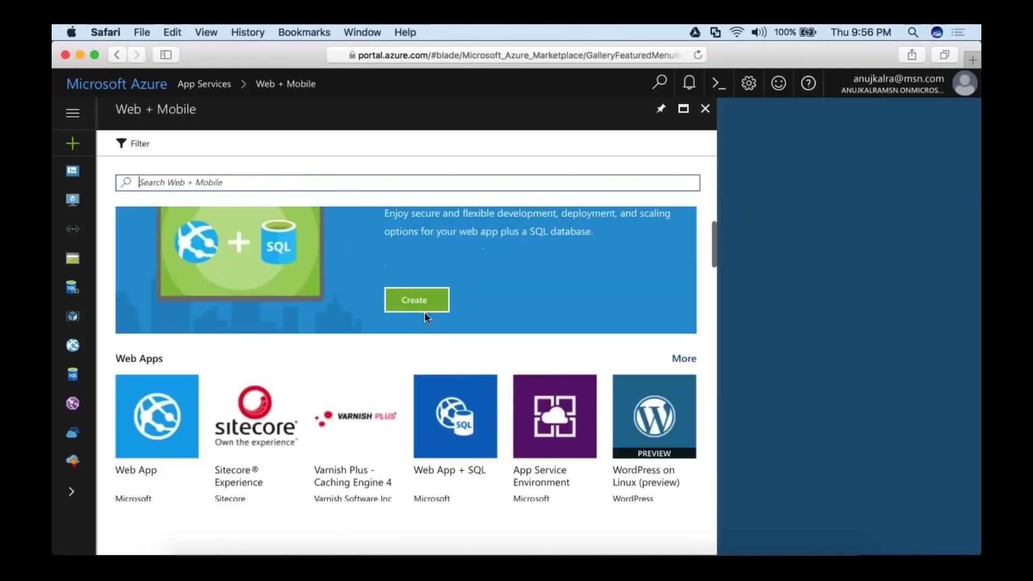
scroll(424, 313, "down", 6)
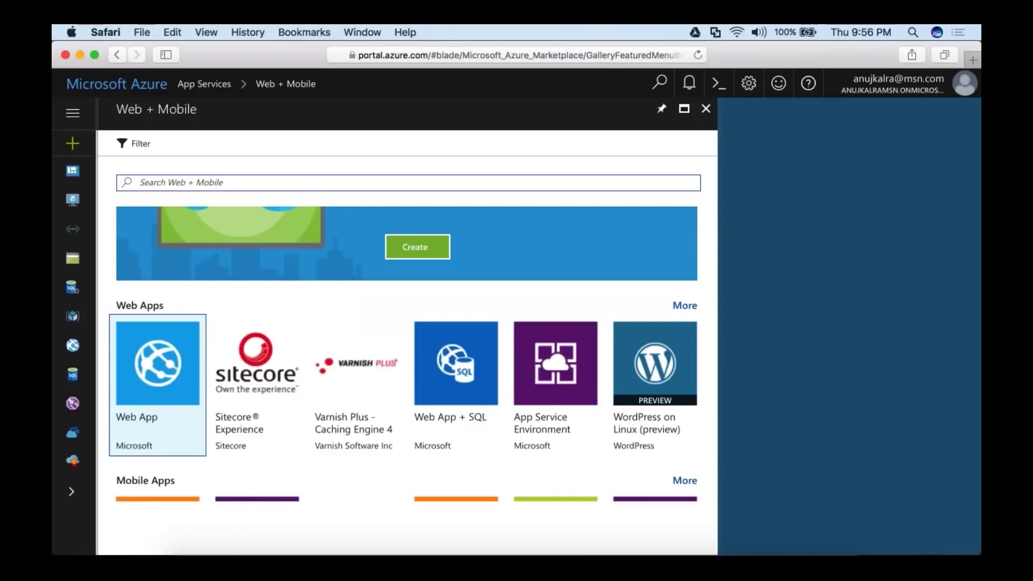
scroll(258, 403, "down", 2)
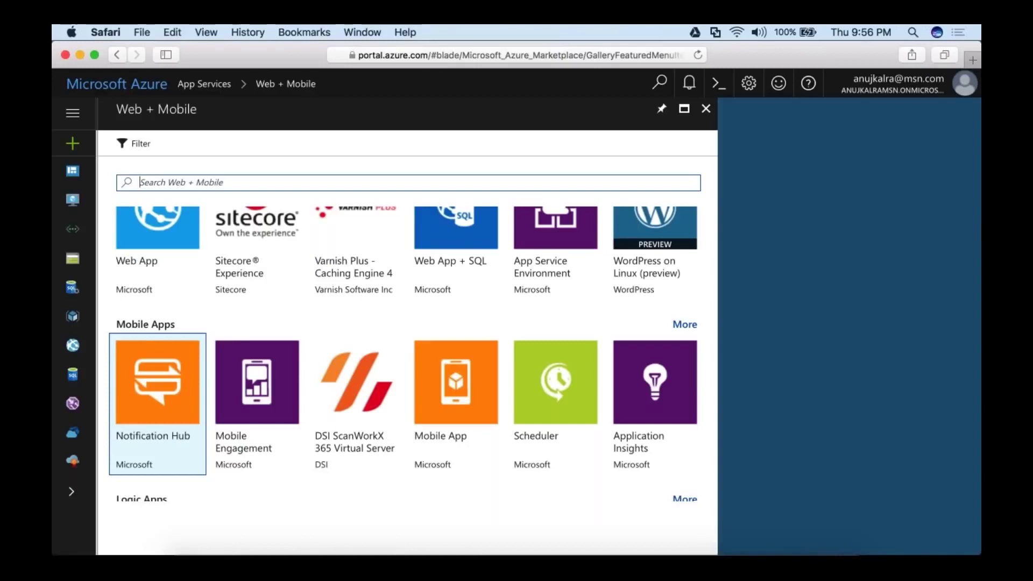
left_click(169, 247)
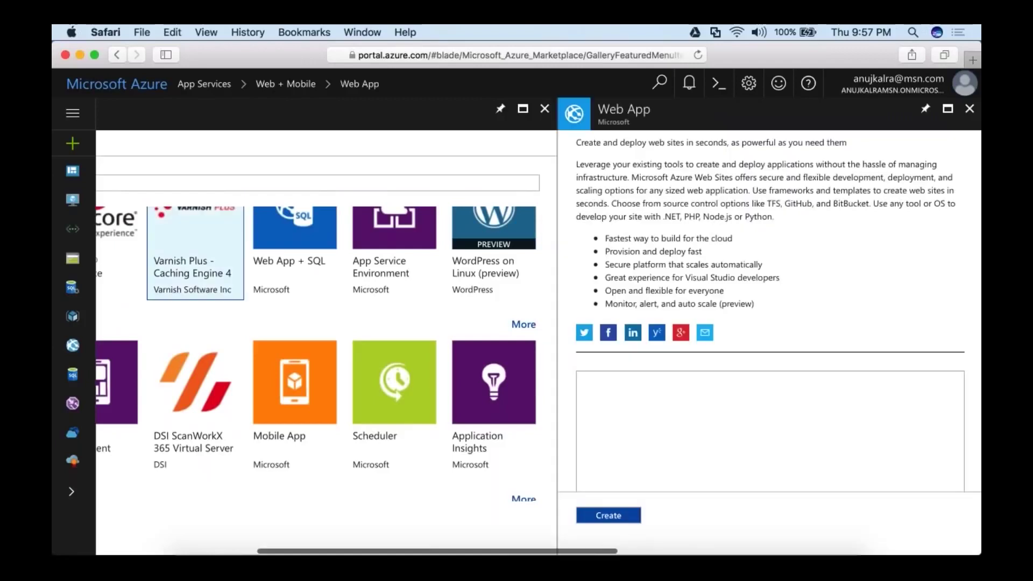
Create web app 'pwlocal' with a new resource group 'pwlocal' under MSDN Platforms.
left_click(608, 516)
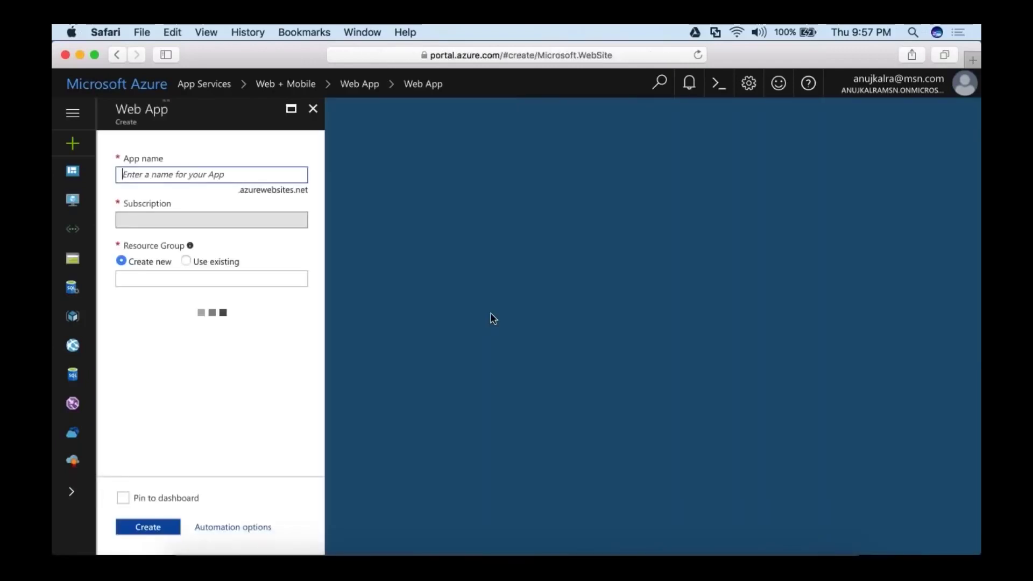
type("pwloca")
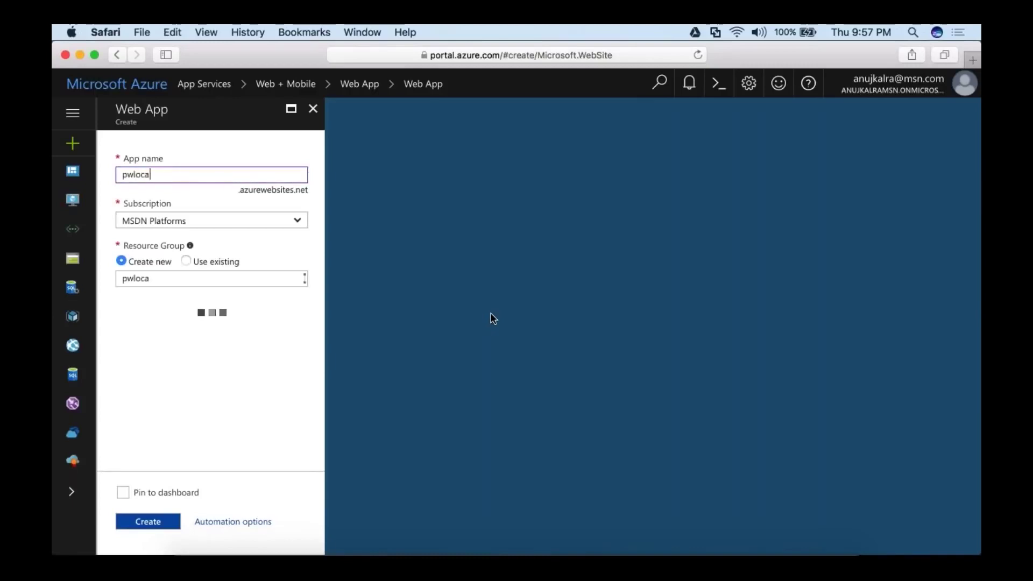
type("l")
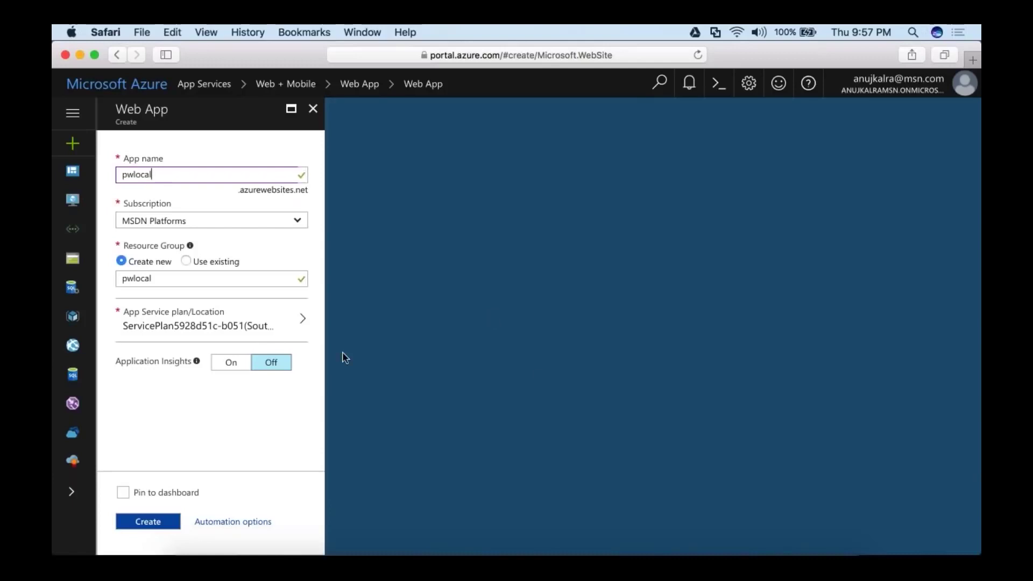
mouse_move(196, 361)
left_click(156, 522)
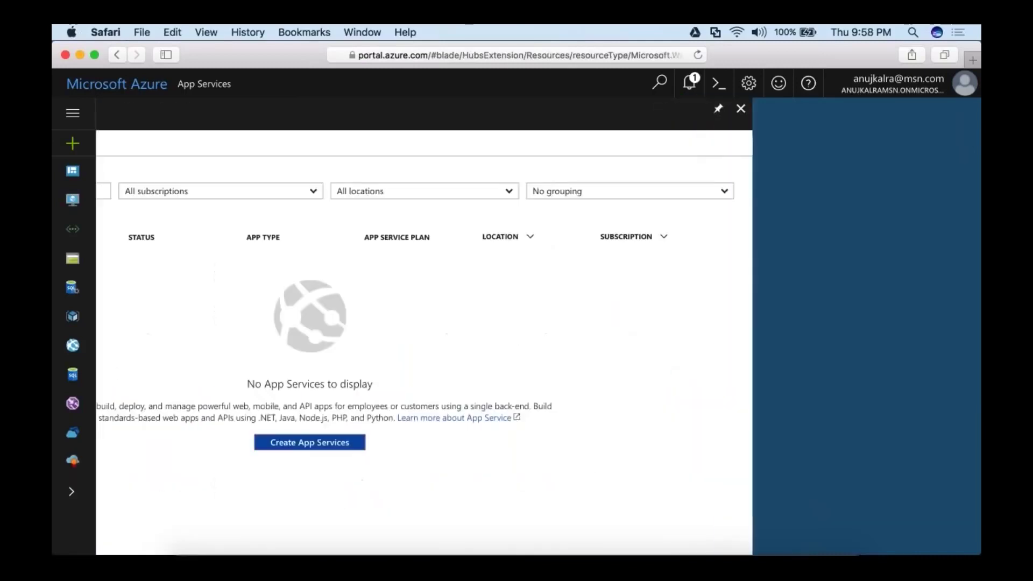
Confirm the pwlocal deployment succeeded and refresh App Services so it appears.
left_click(692, 89)
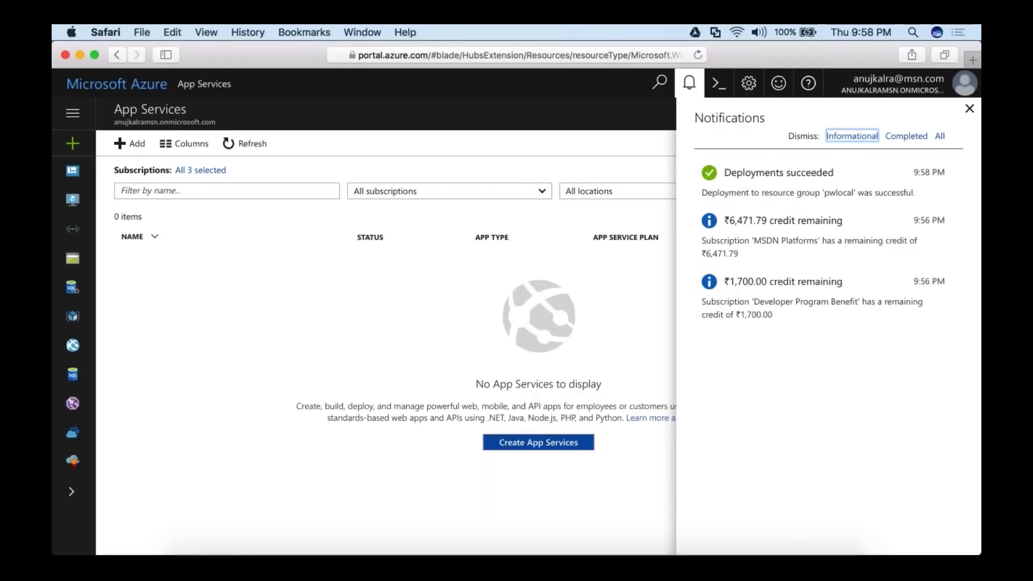
left_click(244, 143)
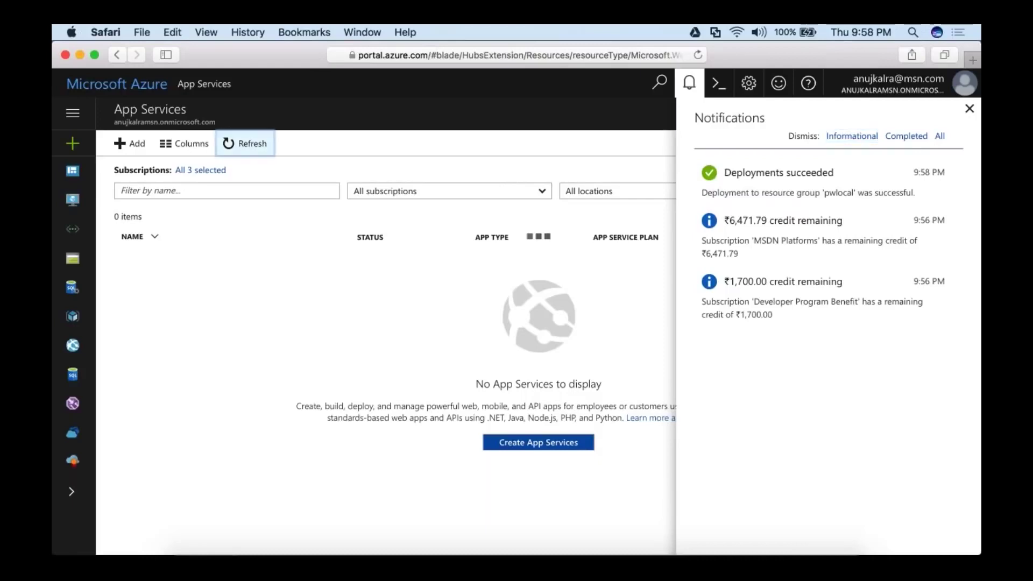
left_click(689, 82)
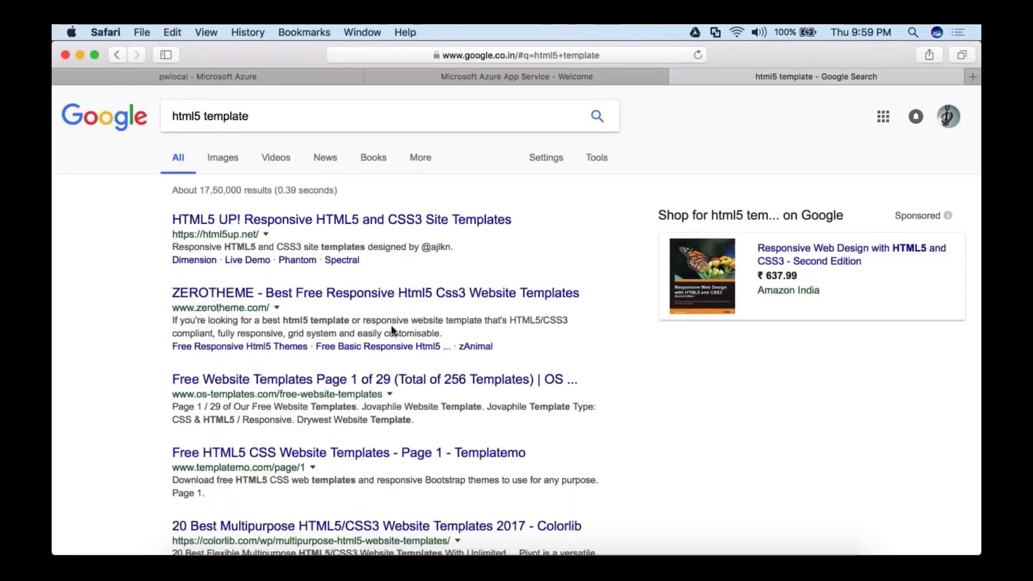
Browse the ZeroTheme site and preview the zYoung template's responsive demo.
left_click(392, 293)
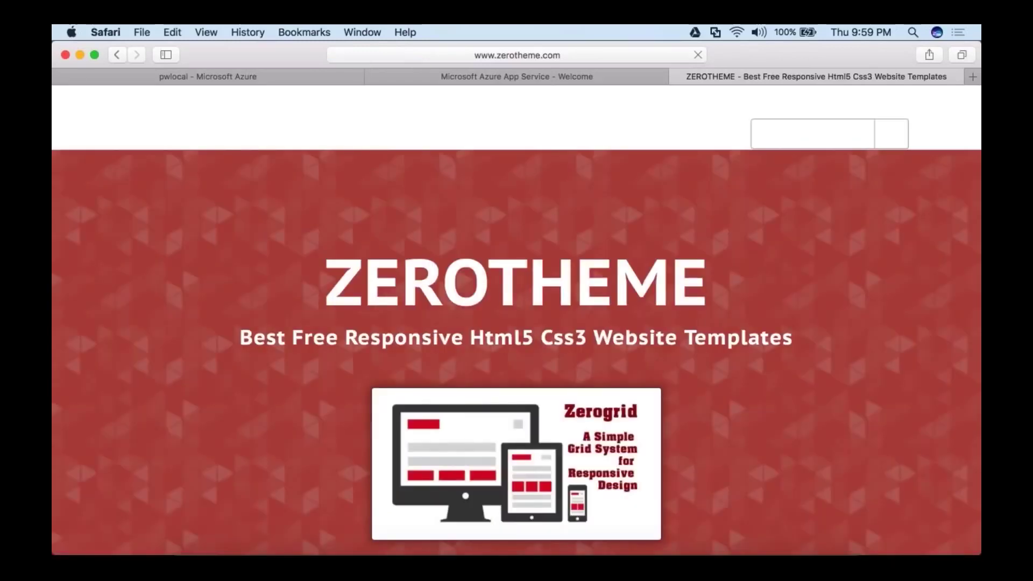
scroll(517, 323, "down", 5)
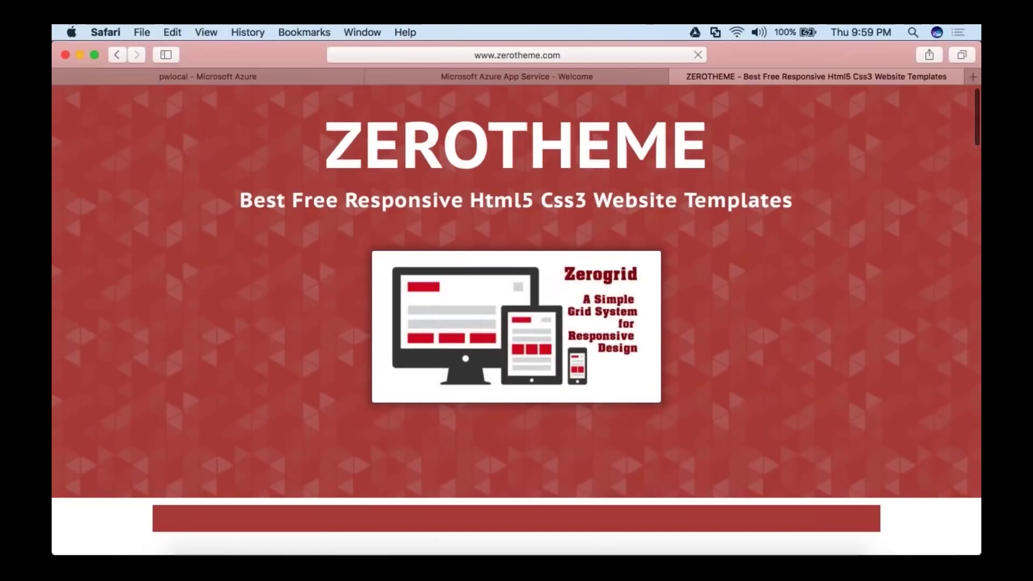
scroll(517, 323, "down", 10)
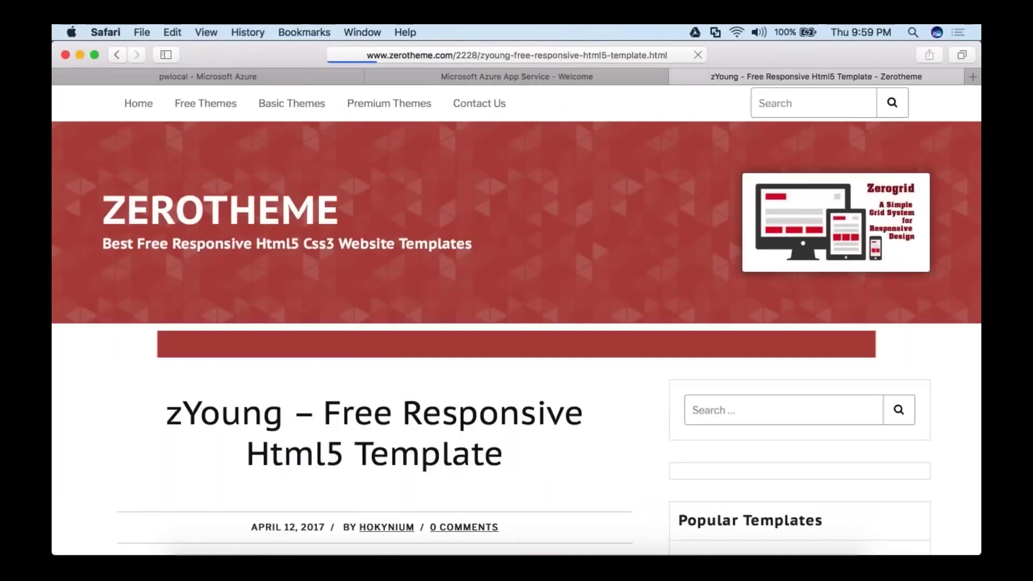
scroll(516, 298, "down", 2)
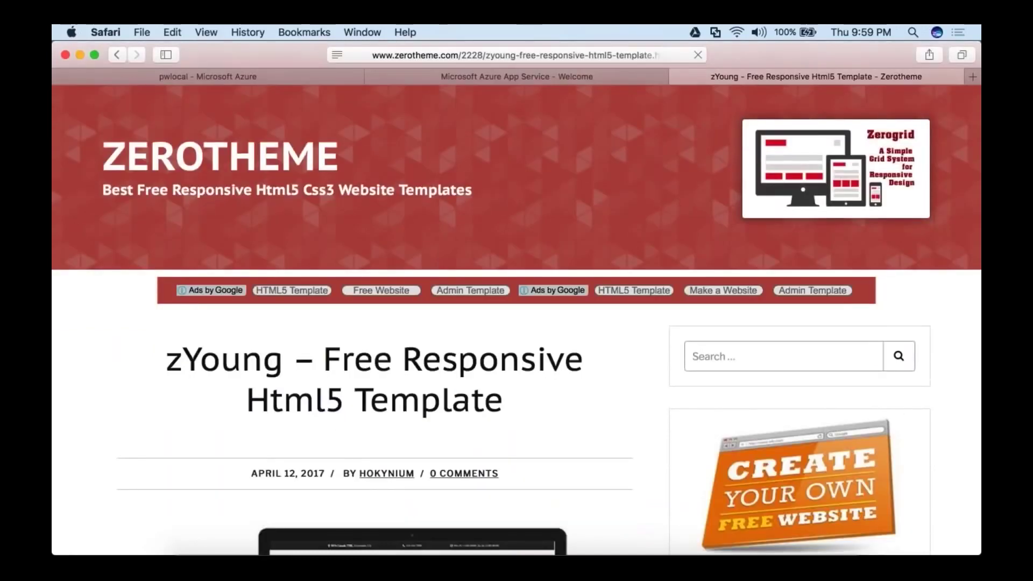
scroll(517, 299, "down", 10)
scroll(516, 298, "down", 5)
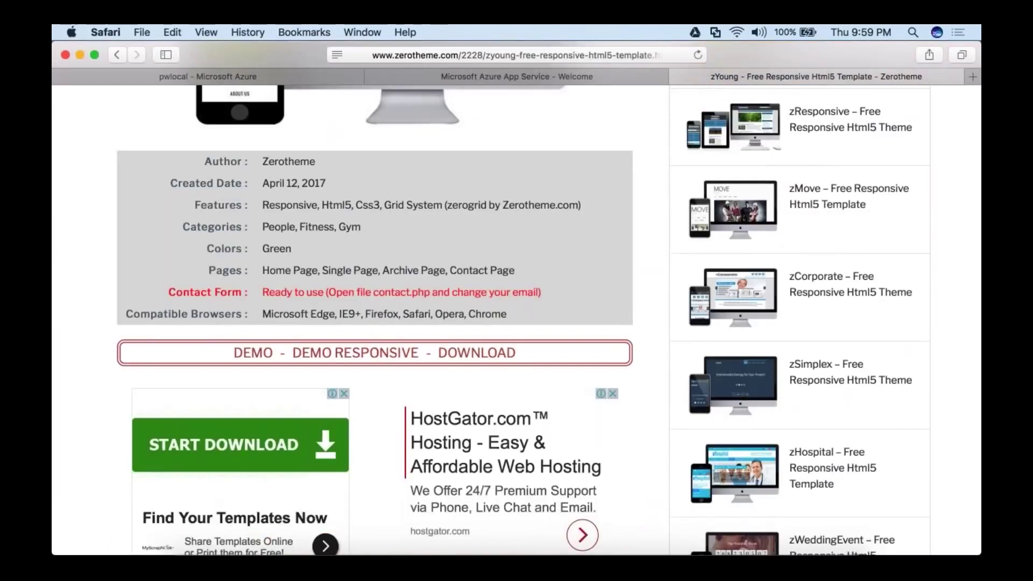
left_click(355, 353)
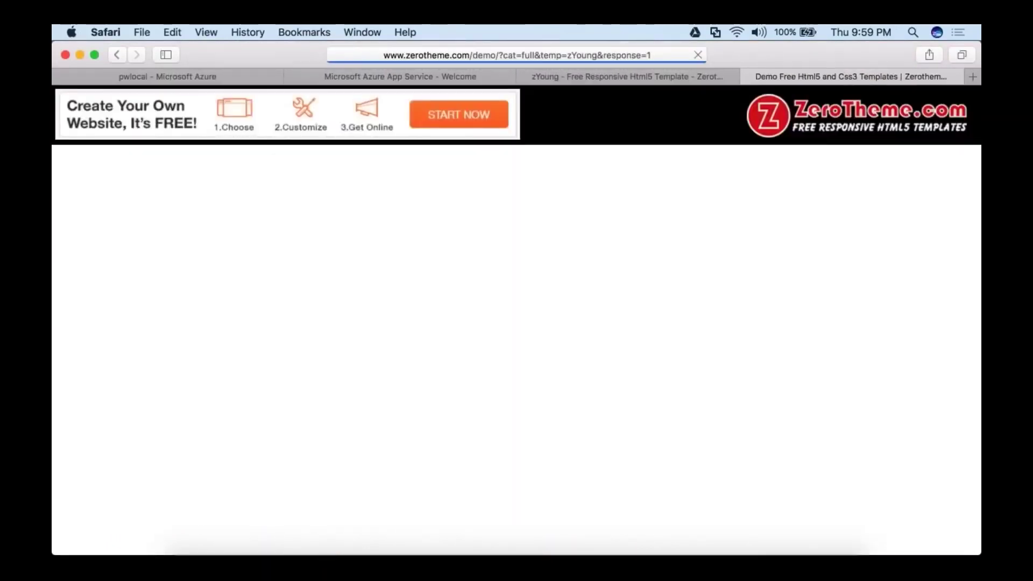
scroll(877, 295, "down", 4)
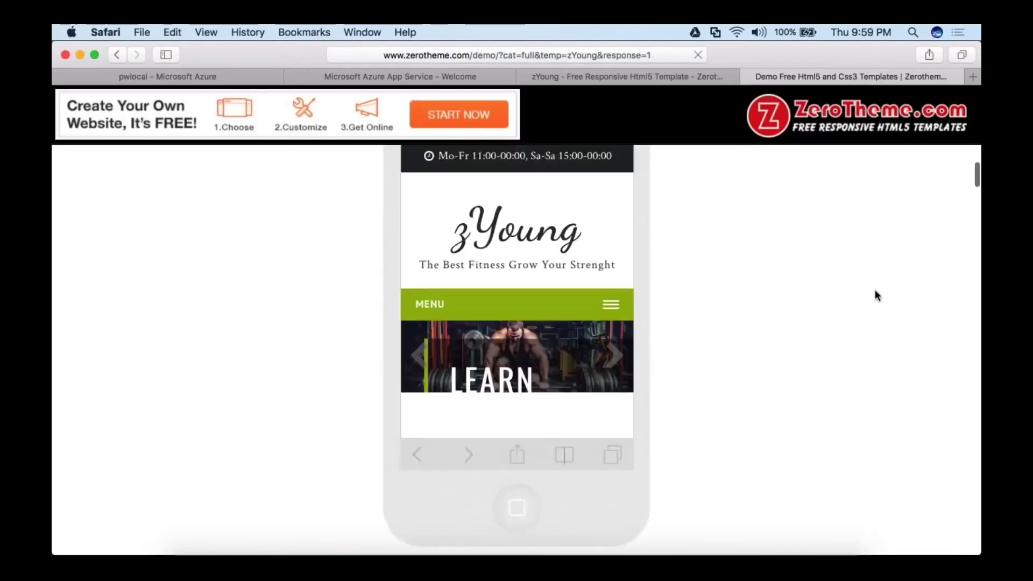
scroll(875, 291, "down", 5)
scroll(874, 290, "down", 15)
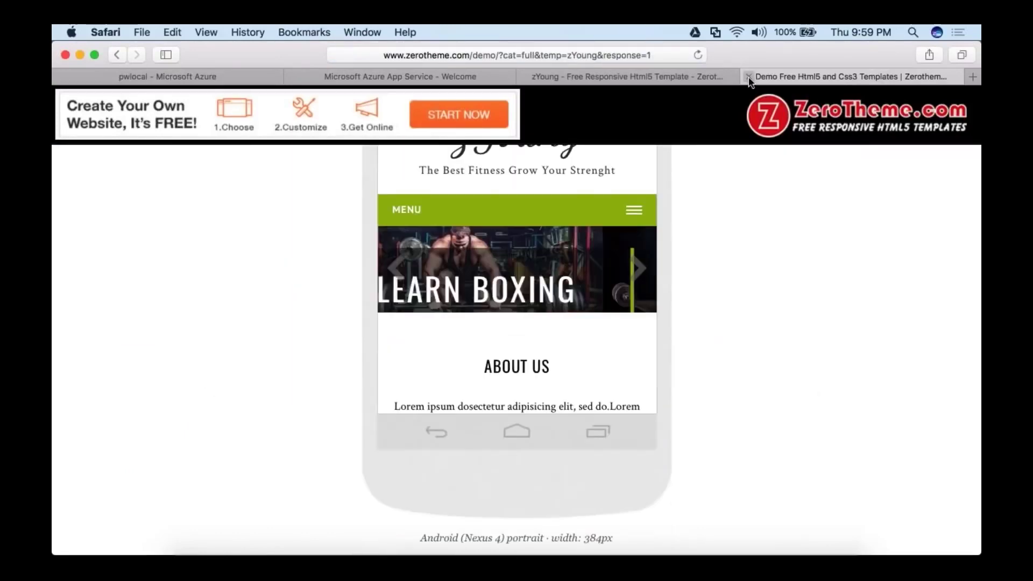
Close the zYoung demo and go back to the html5up.net templates page.
left_click(748, 76)
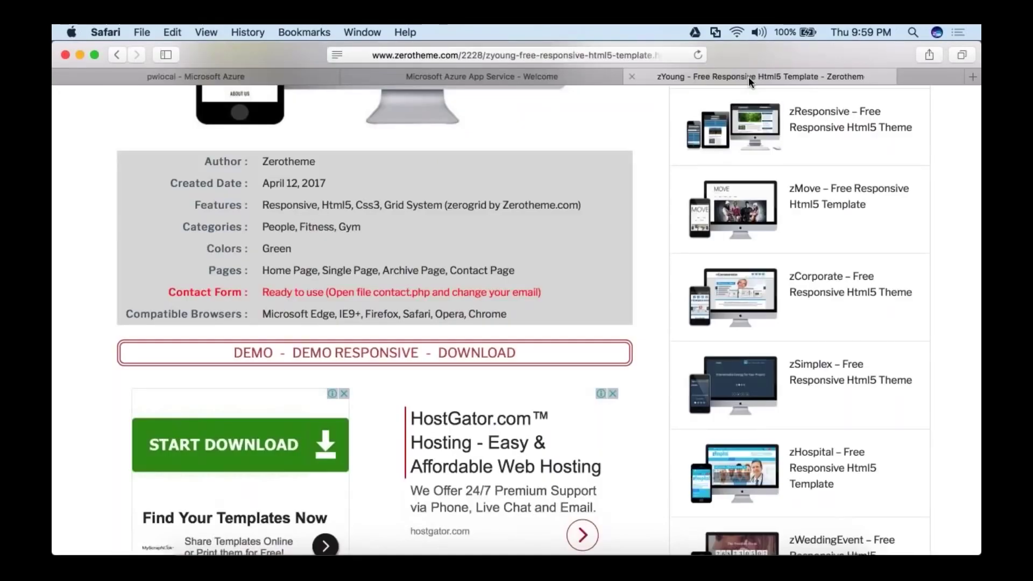
left_click(117, 53)
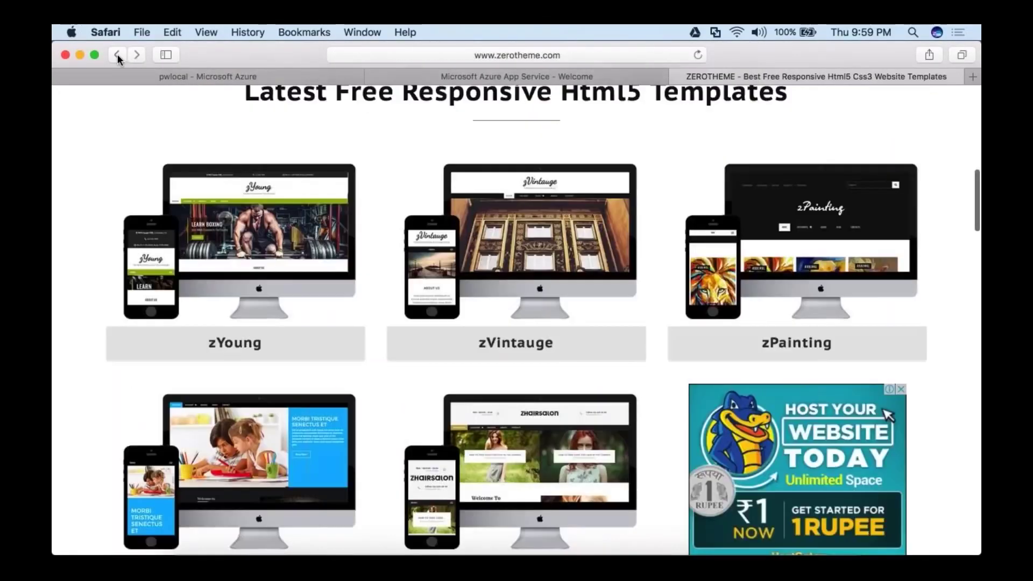
left_click(117, 54)
left_click(117, 54)
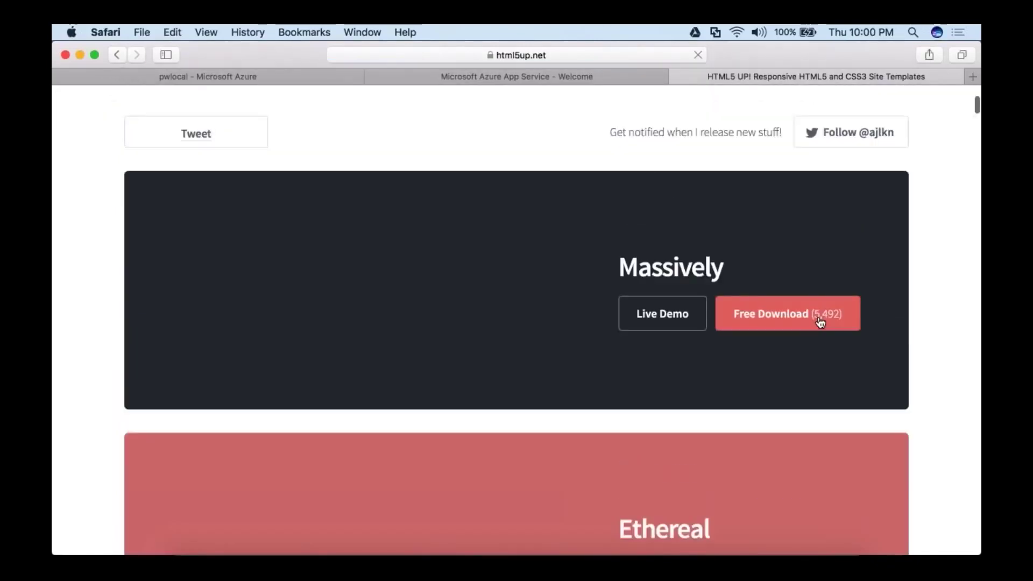
Download html5up-massively.zip, then close the html5up and App Service Welcome tabs.
left_click(818, 320)
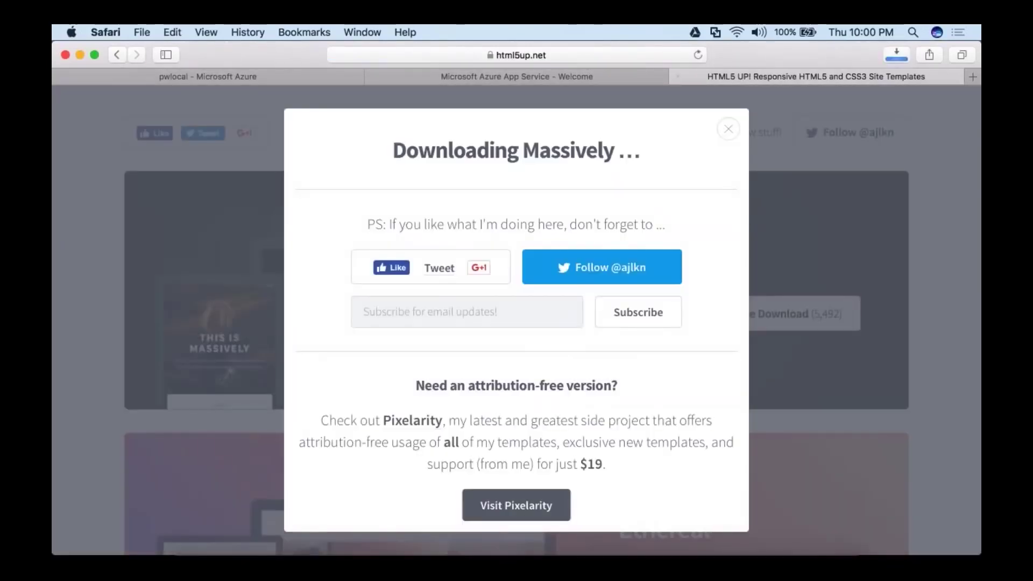
left_click(897, 55)
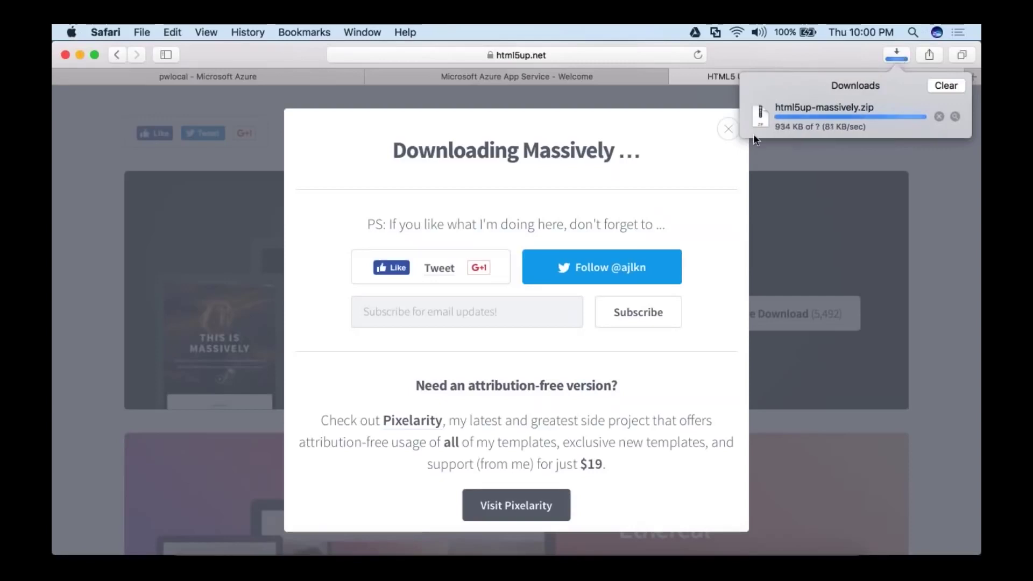
left_click(734, 134)
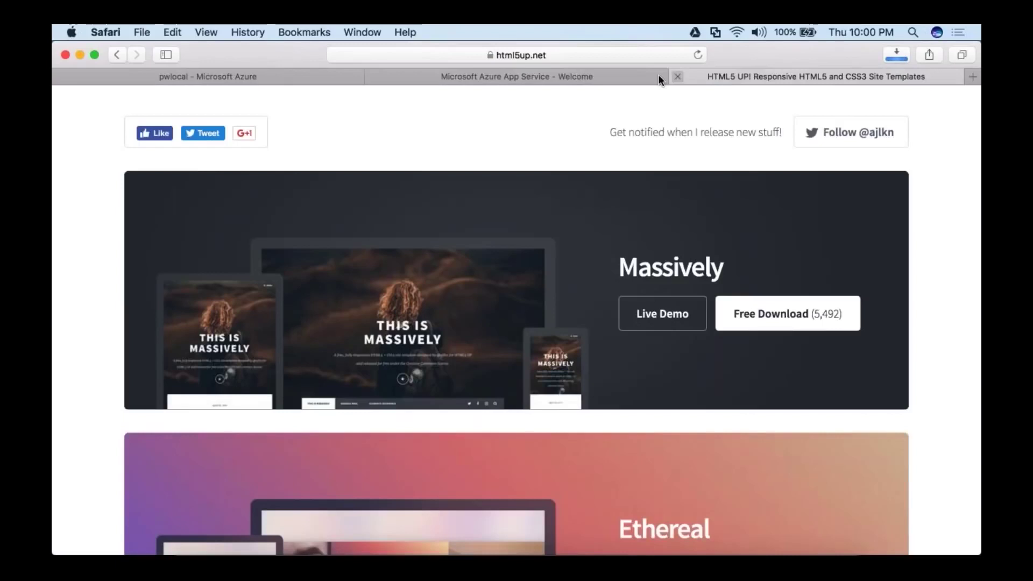
left_click(673, 76)
key("super+w")
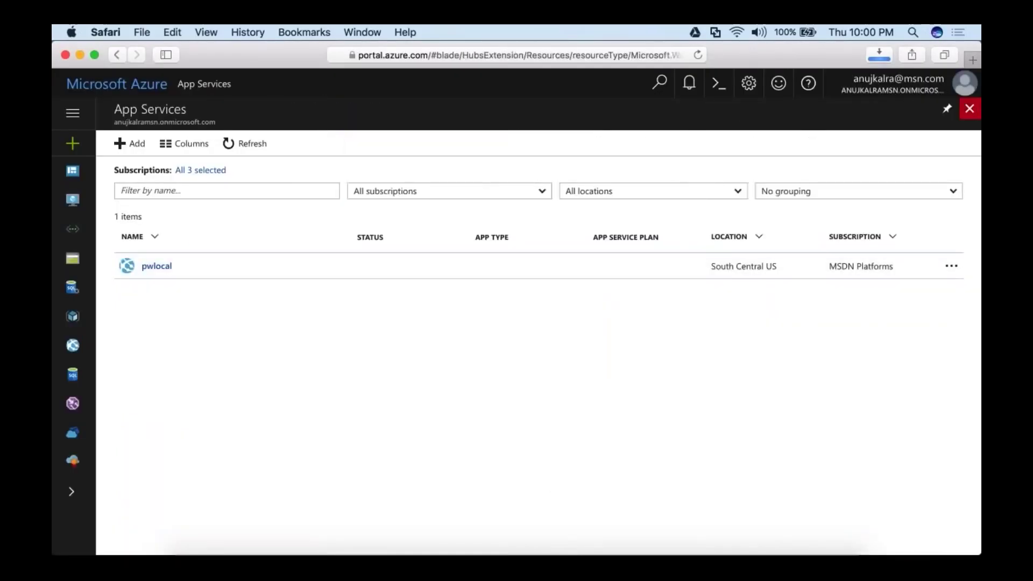
Open the Virtual machines list and glance at the downloaded html5up-massively folder.
left_click(969, 108)
left_click(138, 202)
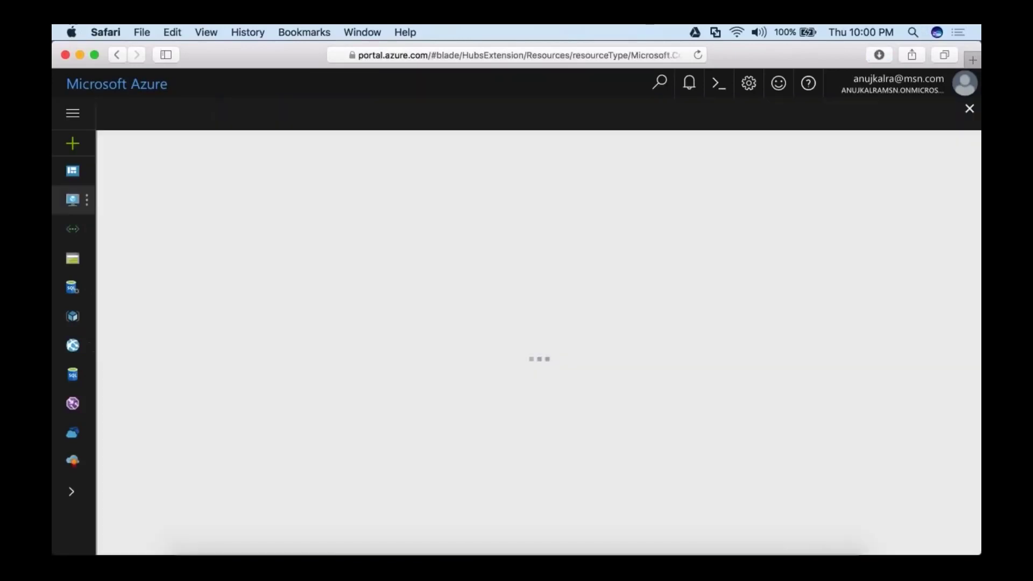
left_click(794, 543)
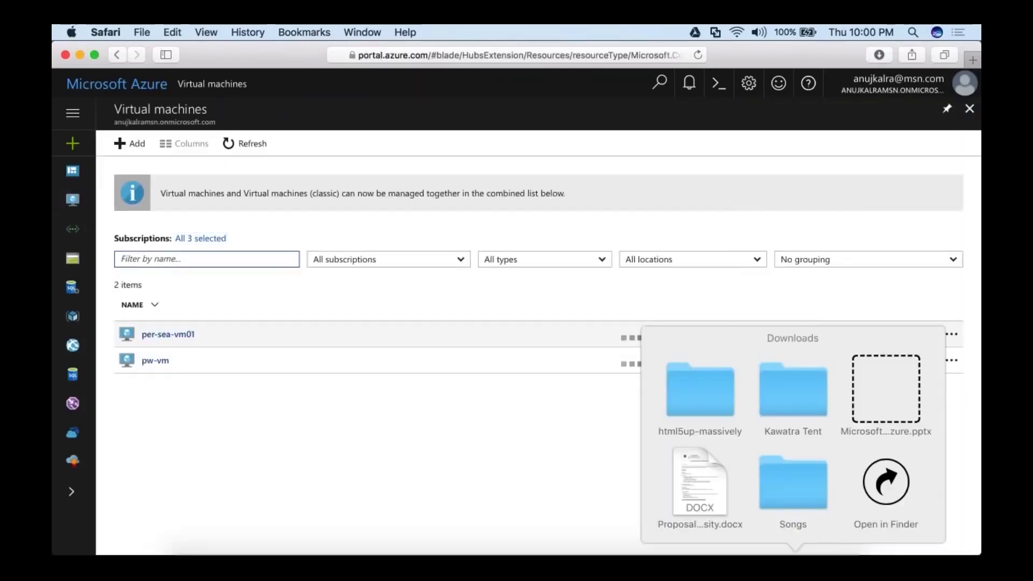
left_click(707, 395)
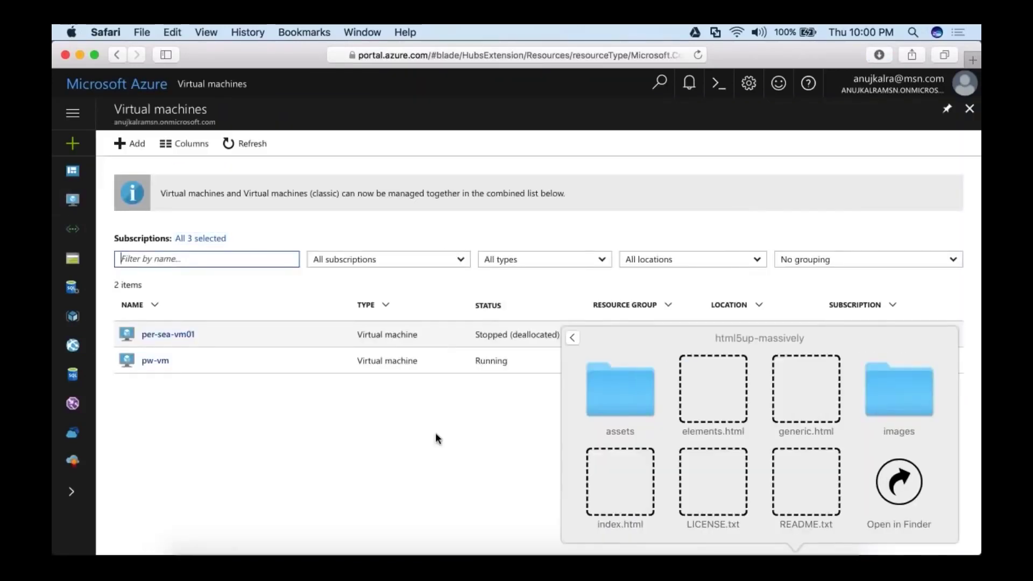
left_click(435, 431)
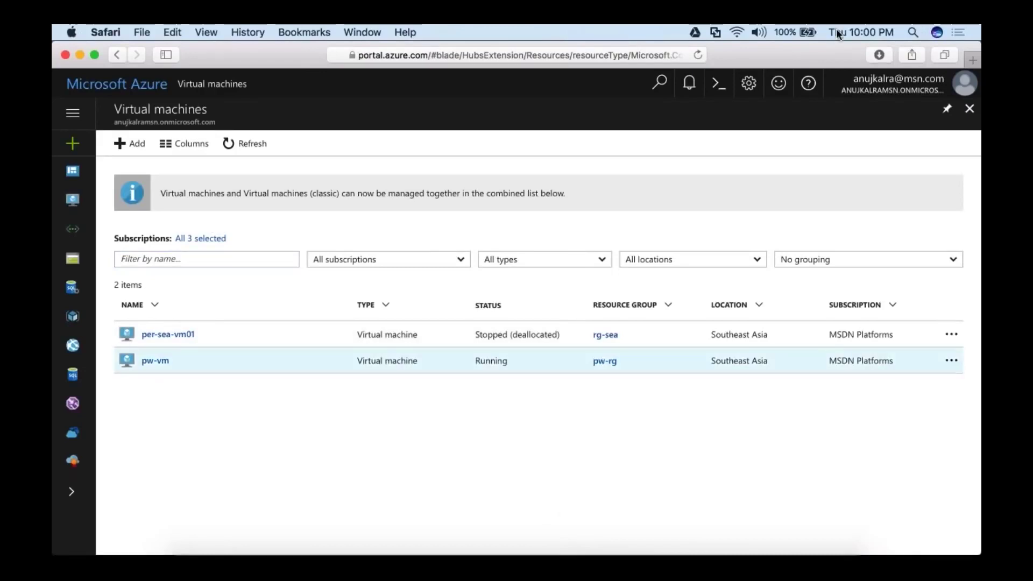
Launch FileZilla through Spotlight search.
key("super+Tab")
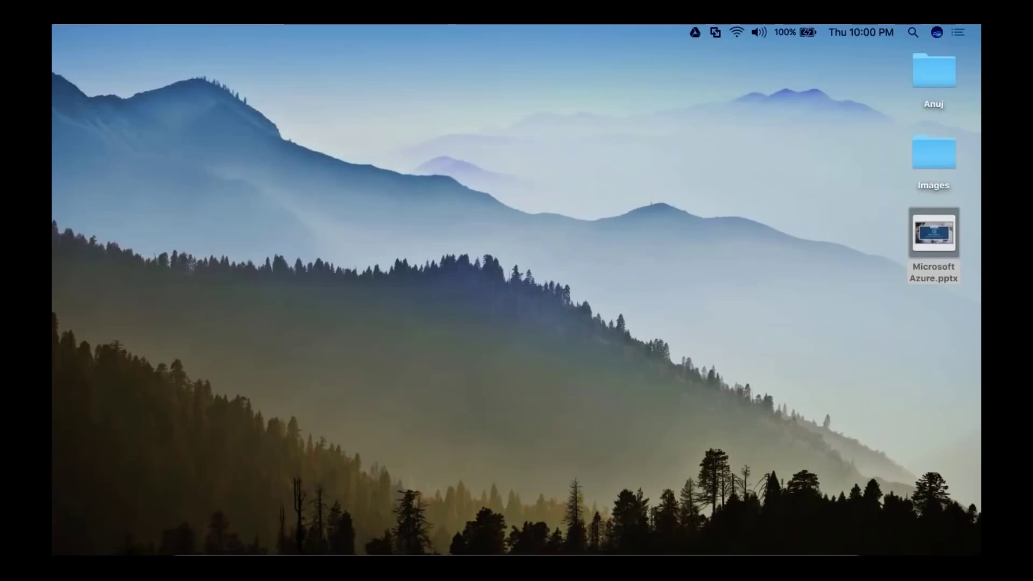
left_click(913, 31)
type("fi")
key("Escape")
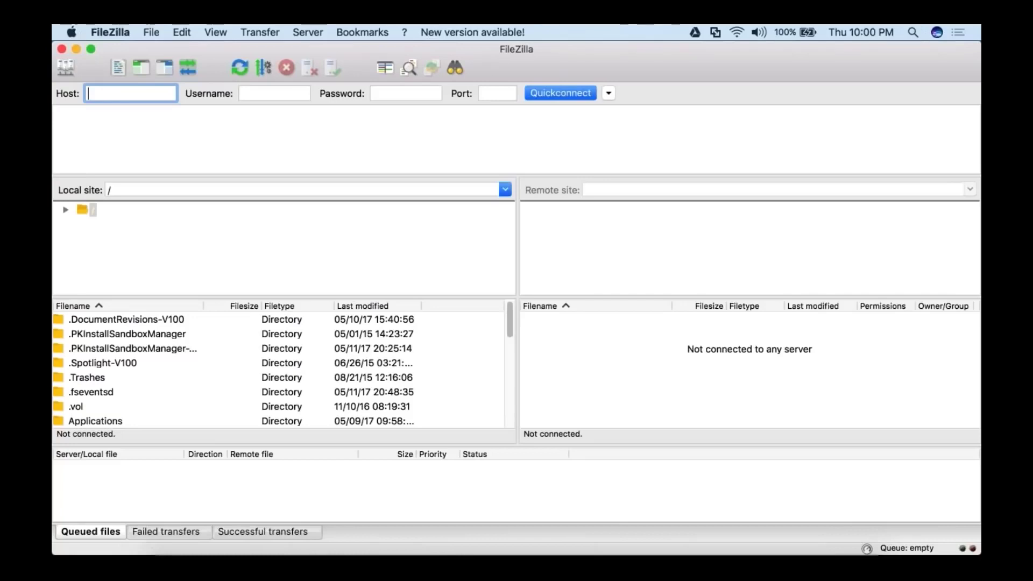
Return to Safari and close the Virtual machines blade back to My Dashboard.
left_click(300, 553)
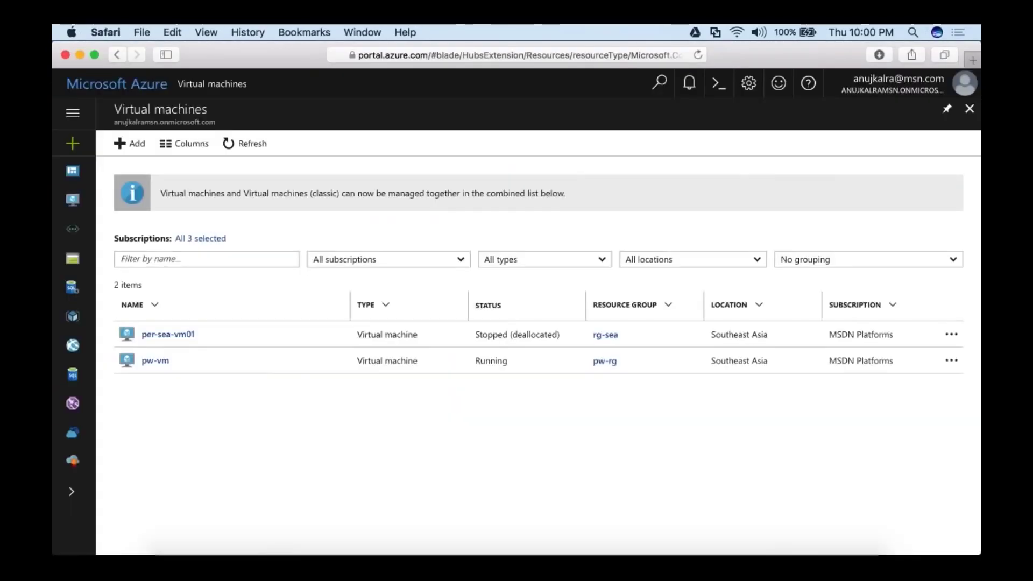
left_click(73, 494)
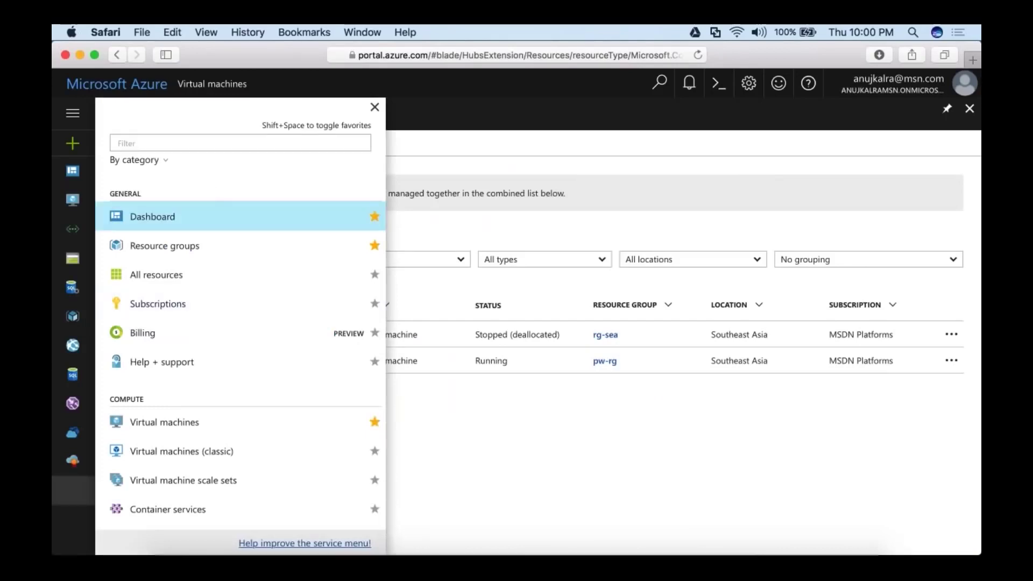
left_click(374, 107)
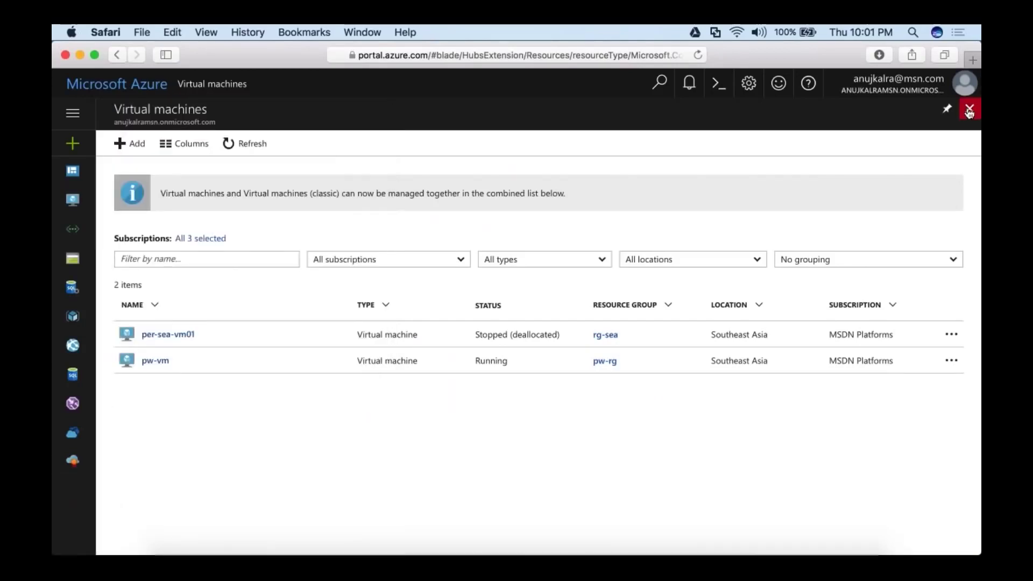
left_click(970, 108)
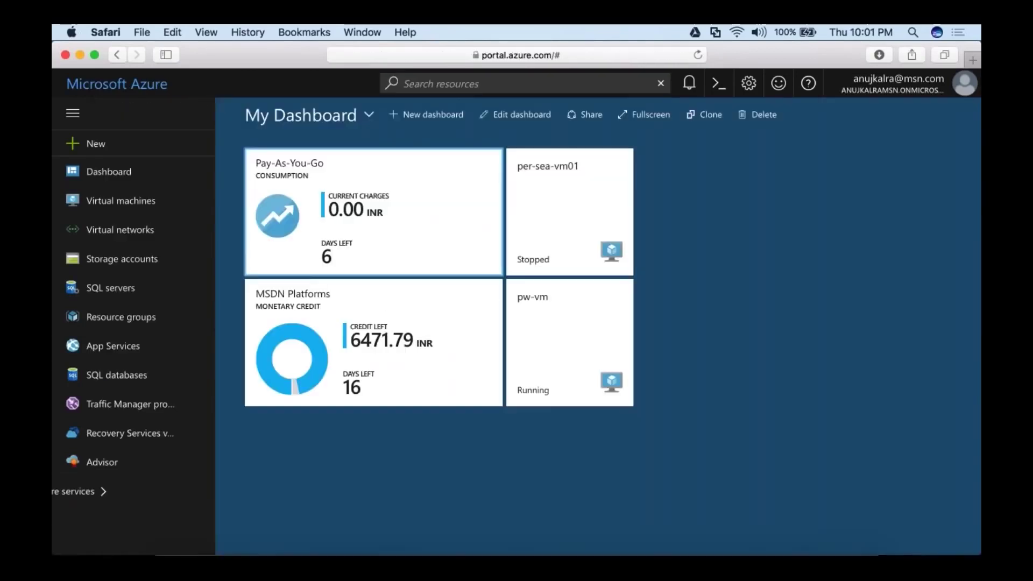
Open the pwlocal web app and paste its FTP hostname into FileZilla's Host field.
left_click(136, 350)
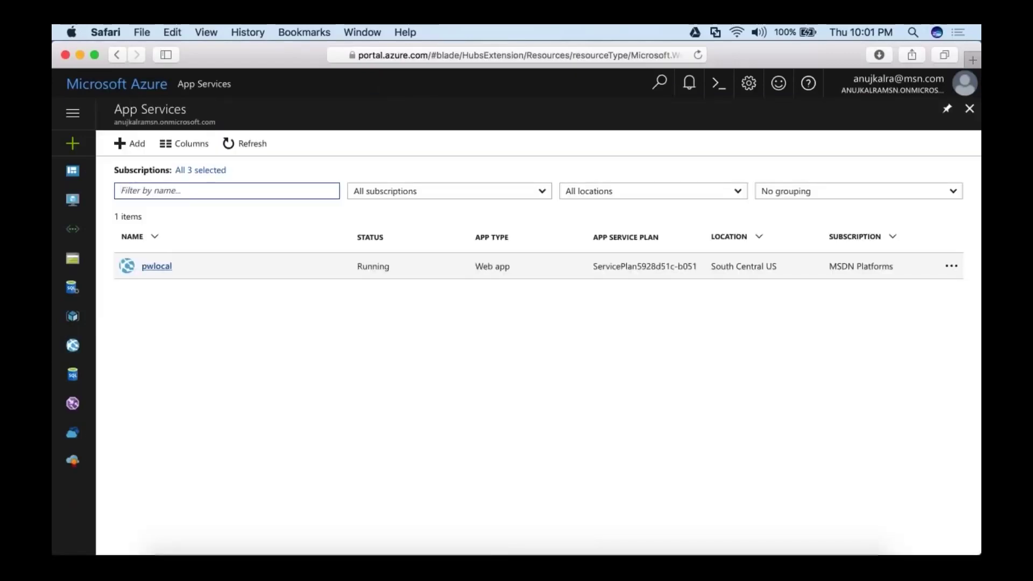
left_click(157, 266)
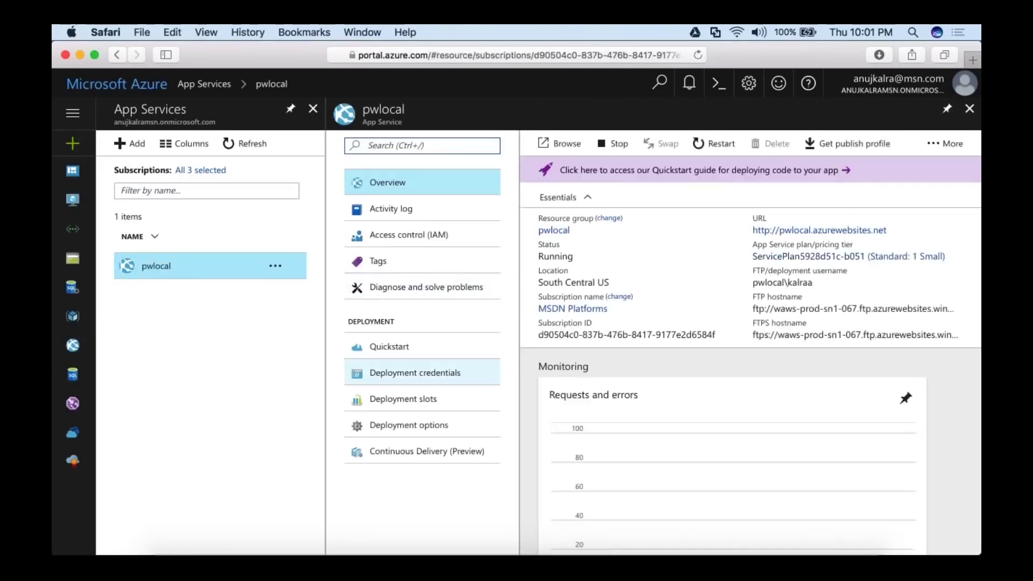
left_click(953, 311)
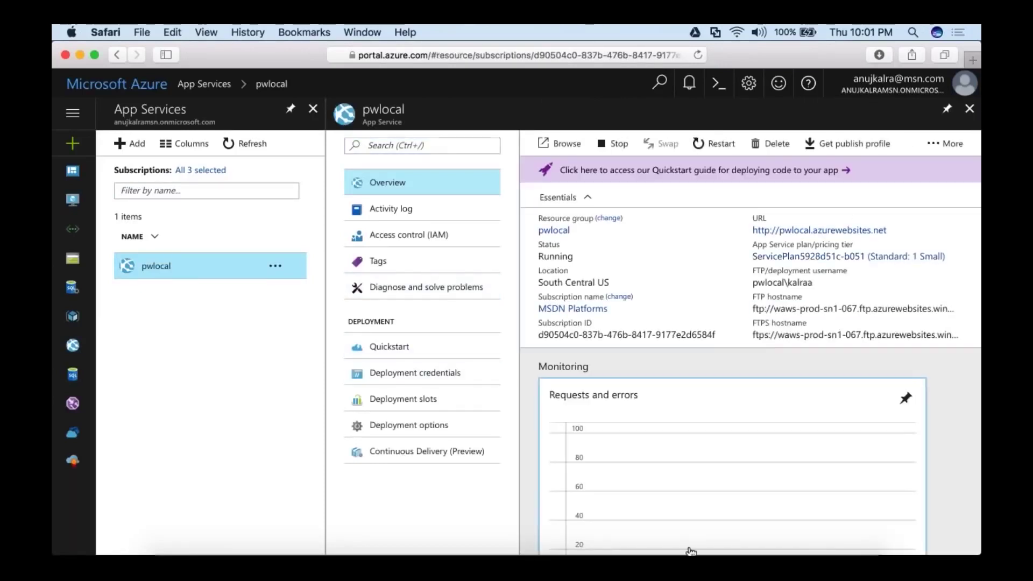
left_click(754, 551)
key("super+v")
Paste pwlocal's FTP deployment username into FileZilla, then open Deployment credentials.
key("super+Tab")
left_click(952, 289)
key("super+Tab")
key("super+v")
key("super+Tab")
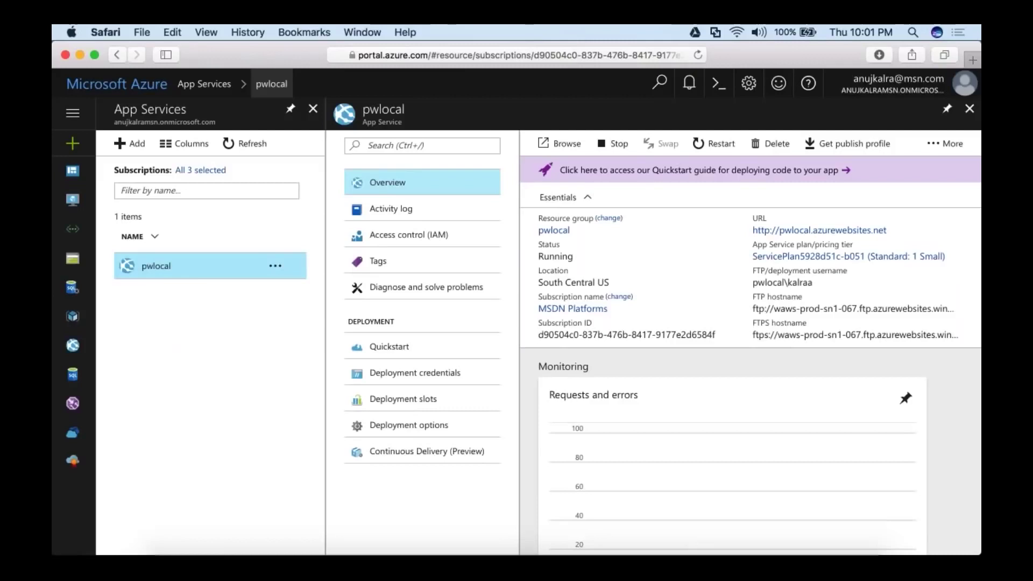
left_click(414, 372)
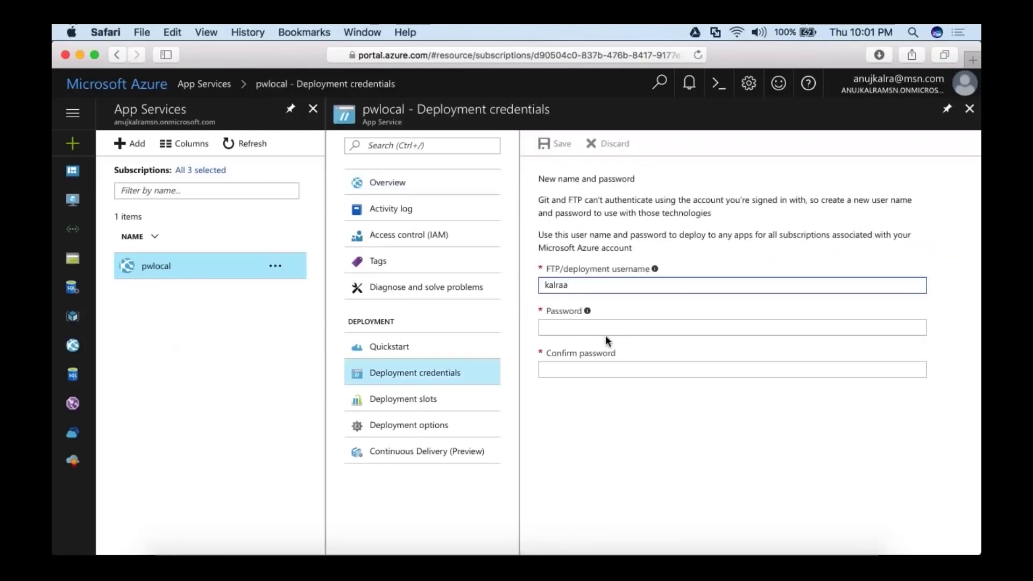
Enter and confirm a new deployment password and try to save the credentials.
key("Tab")
type("••••••••••••")
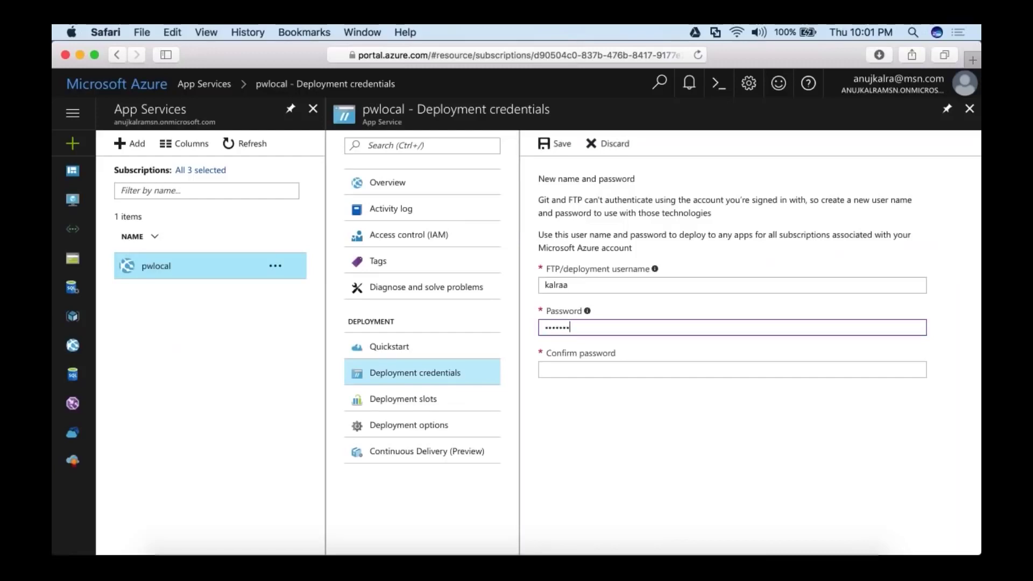
key("Tab")
type("••••••••••••")
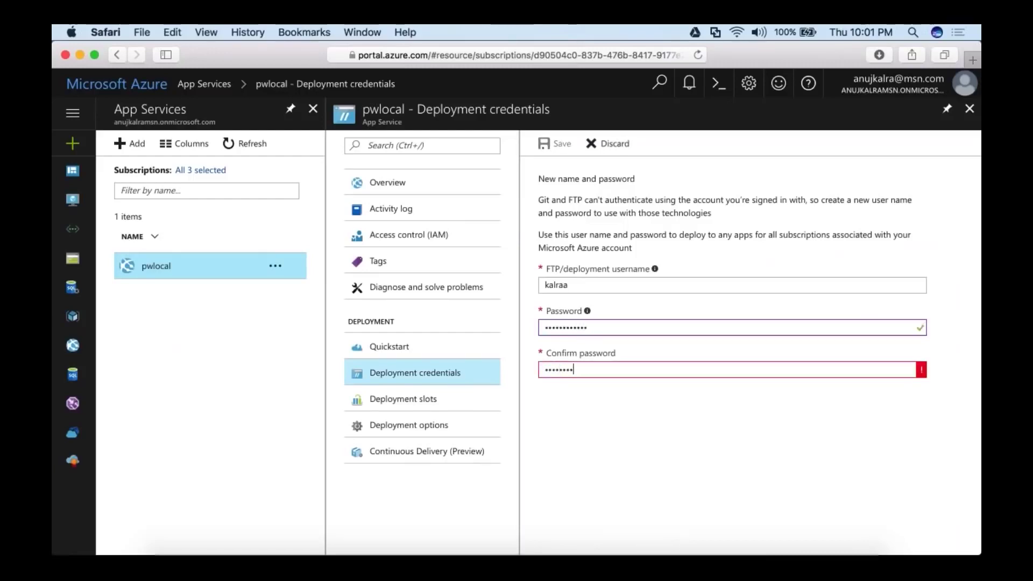
left_click(554, 143)
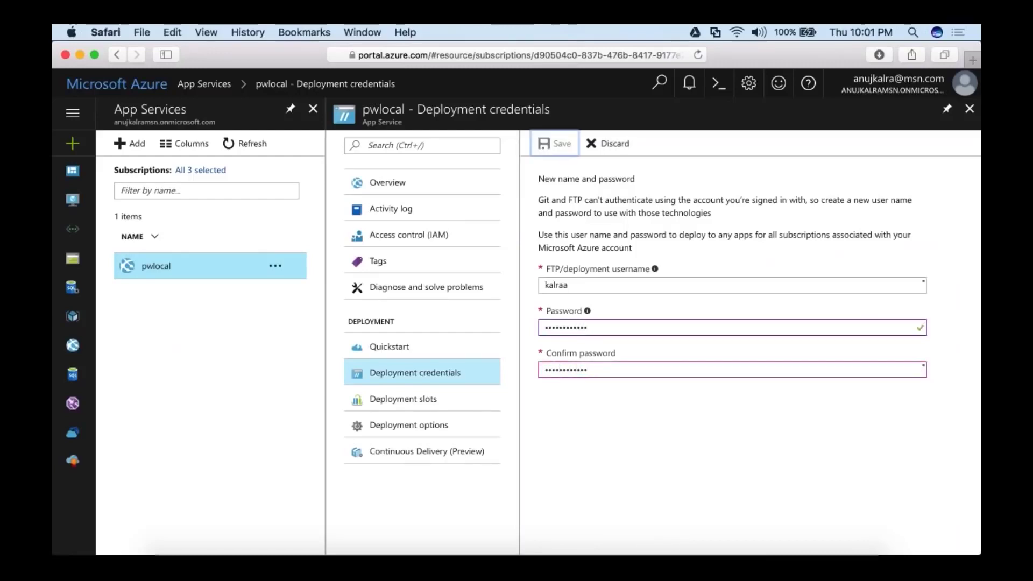
Change the FTP username to an available one ending in '123' and save.
left_click(568, 285)
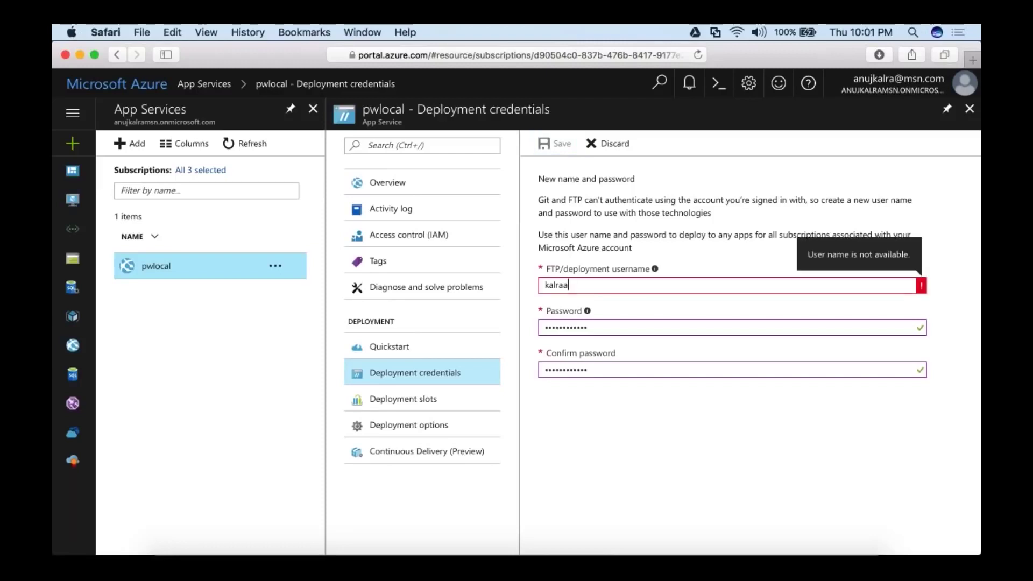
key("BackSpace")
key("BackSpace")
key("BackSpace")
key("BackSpace")
key("BackSpace")
key("BackSpace")
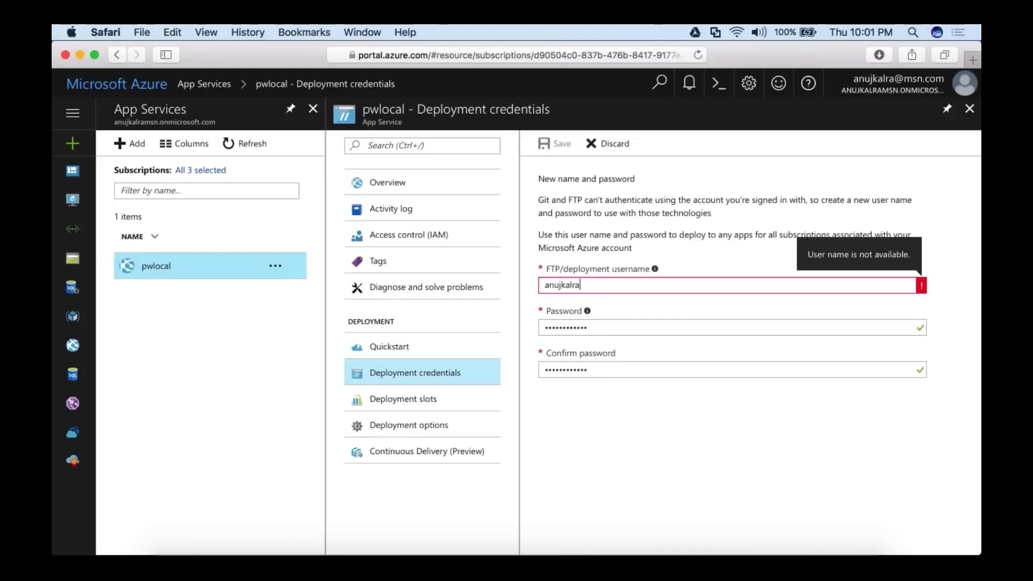
left_click(554, 143)
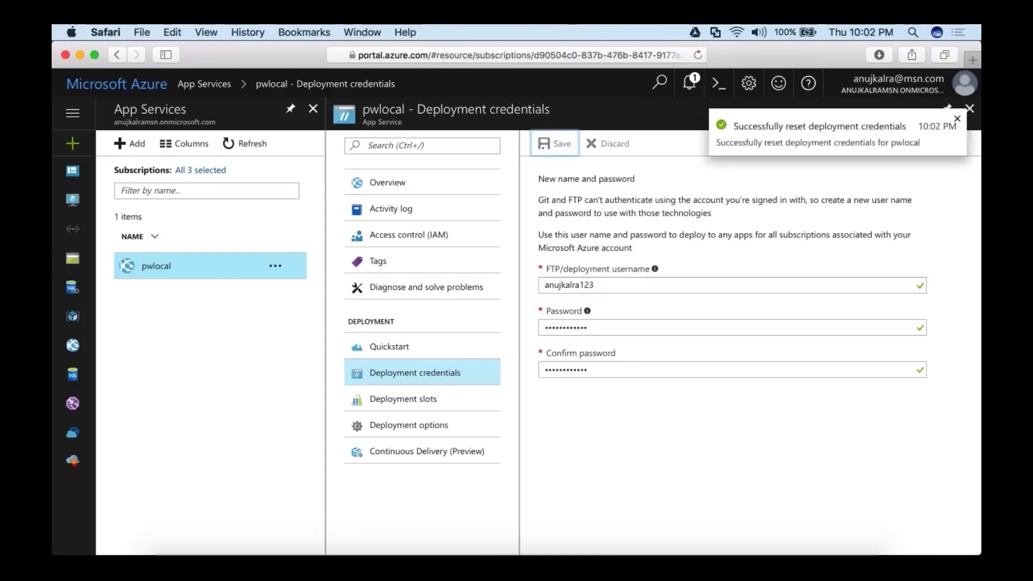
Close Deployment credentials and reopen the pwlocal app overview before switching to FileZilla.
left_click(969, 108)
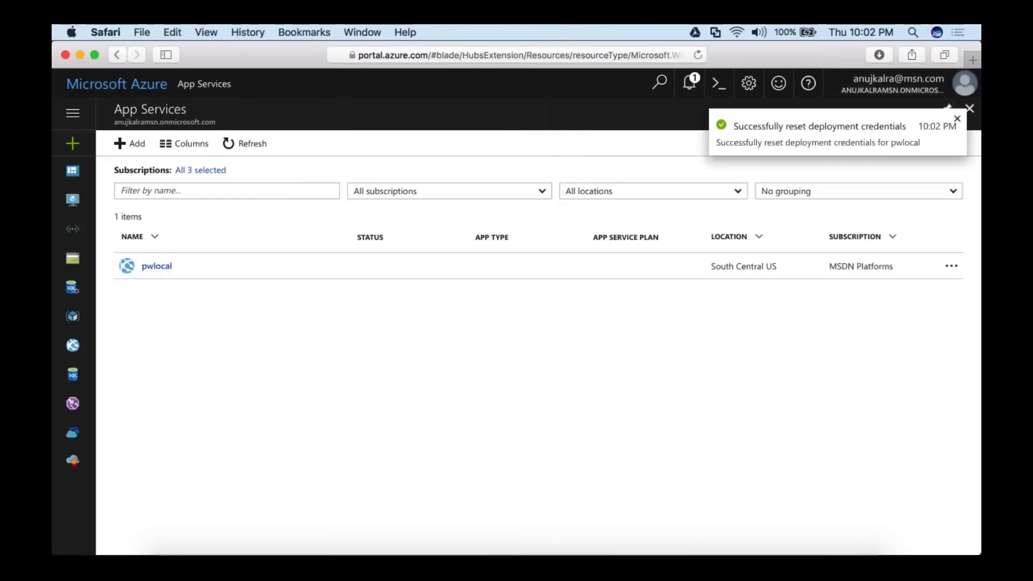
left_click(159, 267)
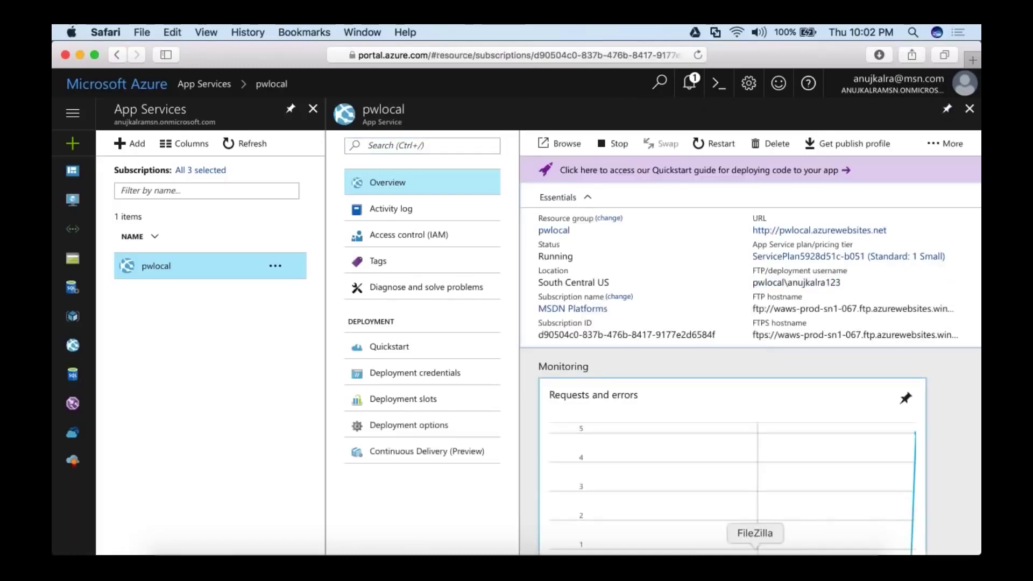
left_click(755, 552)
Quickconnect FileZilla to pwlocal's FTP server with the new username and password, trusting its certificate.
key("BackSpace")
key("BackSpace")
key("BackSpace")
key("BackSpace")
key("BackSpace")
key("BackSpace")
key("BackSpace")
key("BackSpace")
key("BackSpace")
key("BackSpace")
key("BackSpace")
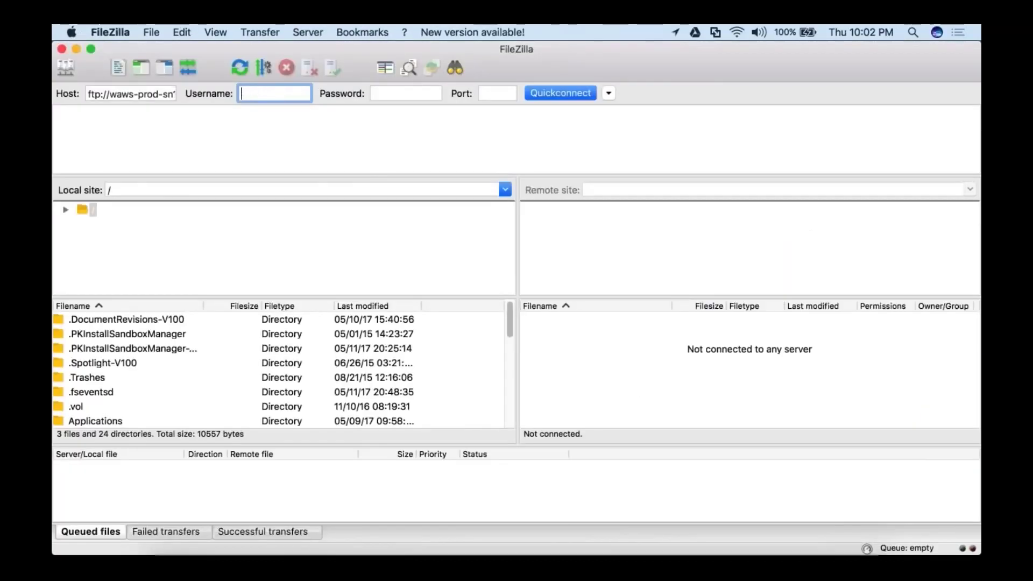
key("super+v")
key("Tab")
type("****")
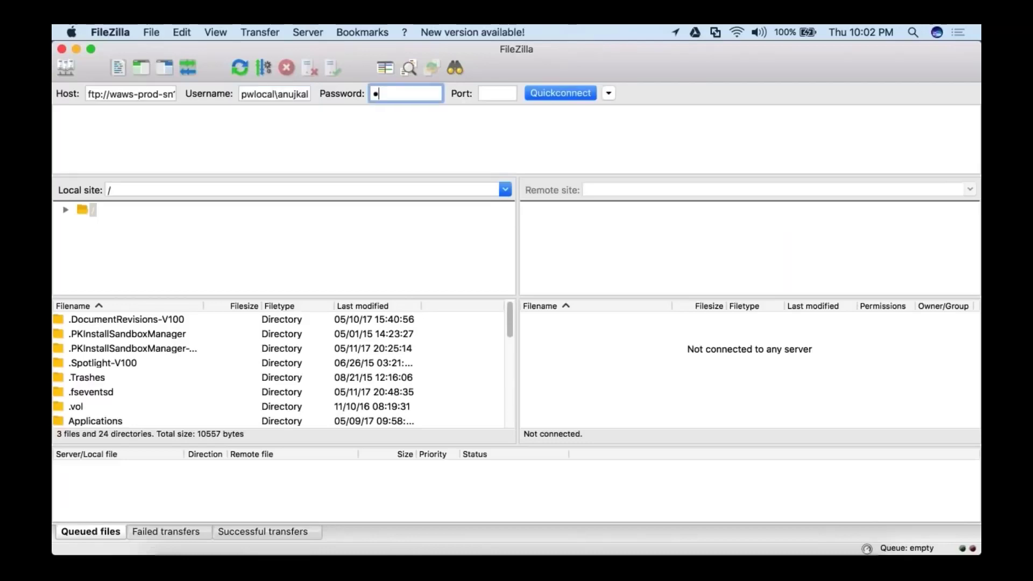
type("*********")
key("Tab")
key("Return")
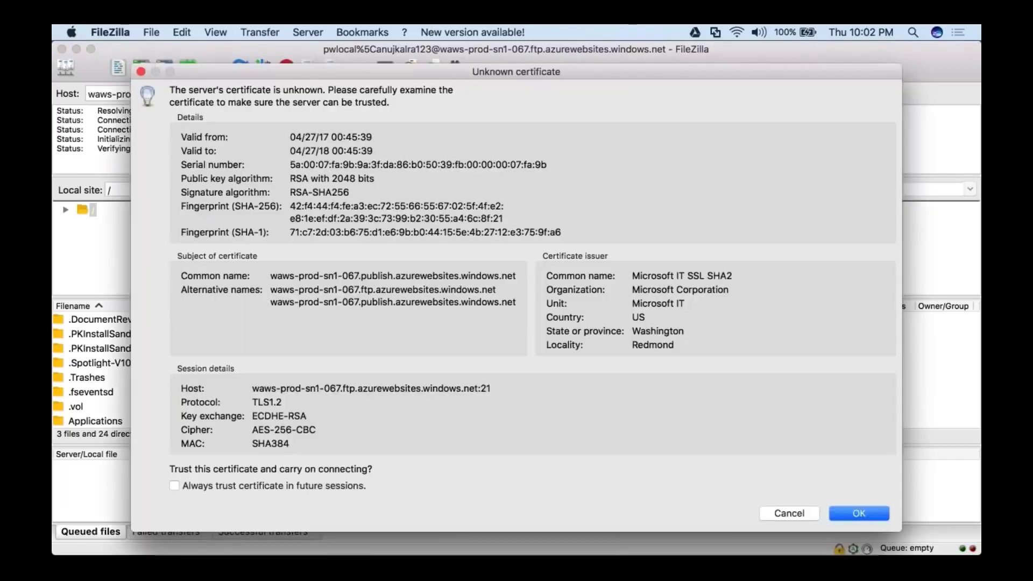
key("Return")
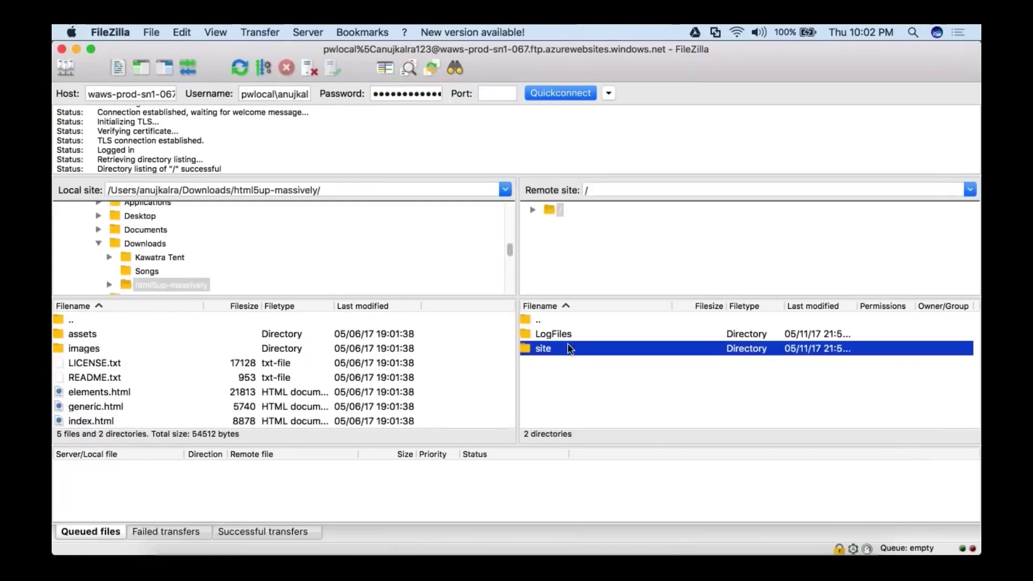
Delete the default hostingstart.html from the server's /site/wwwroot folder.
double_click(569, 348)
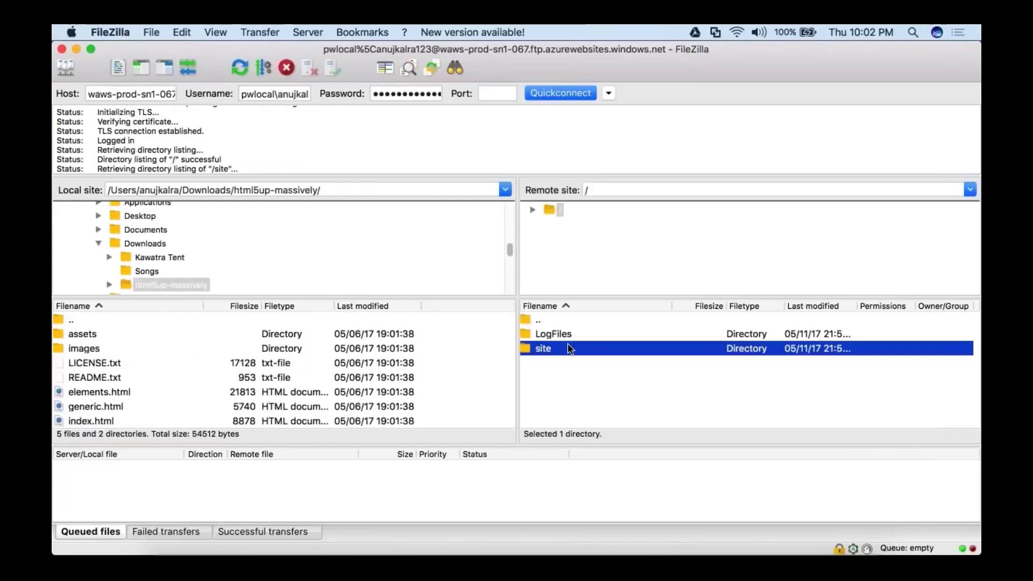
double_click(560, 364)
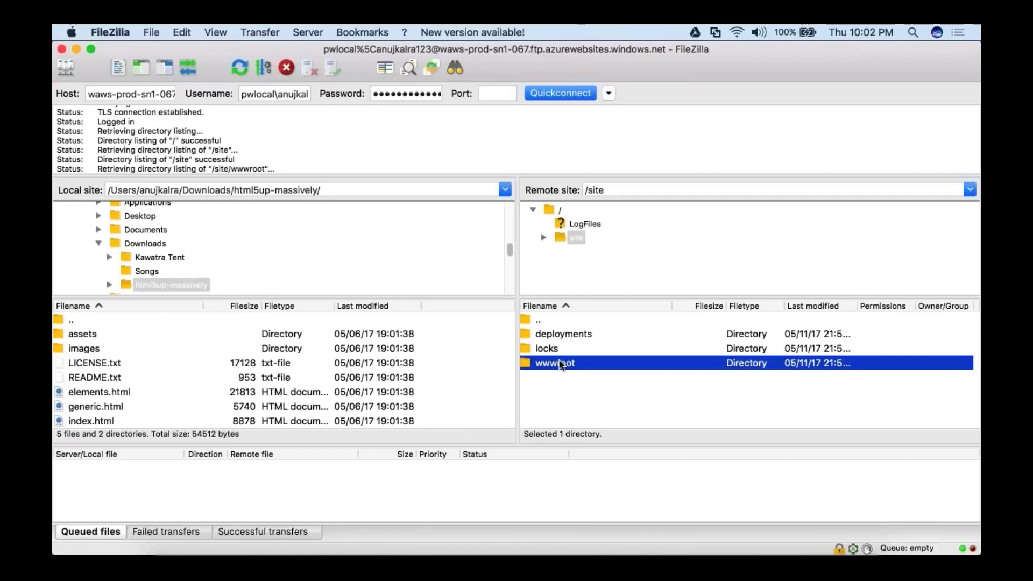
right_click(590, 334)
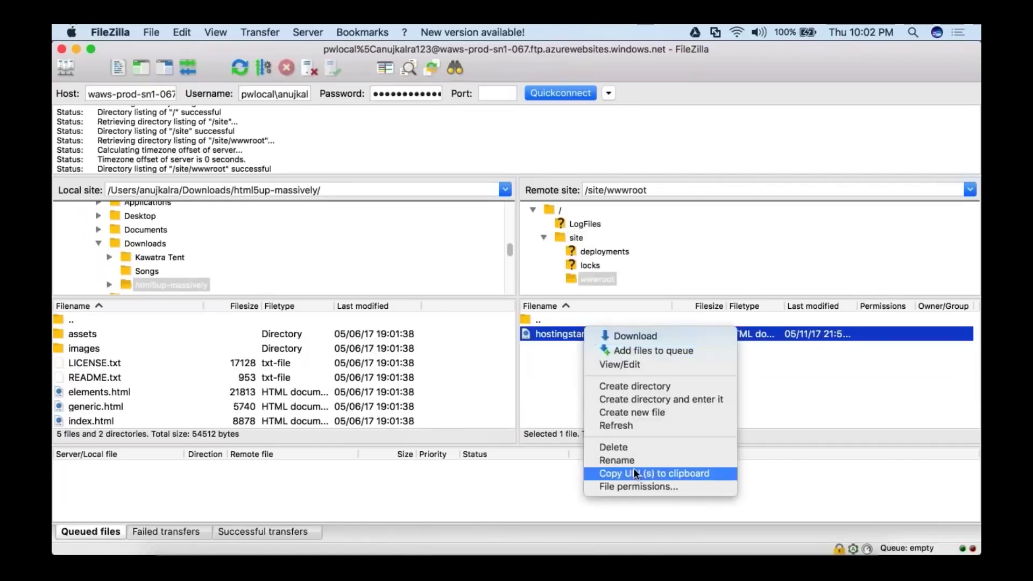
left_click(644, 446)
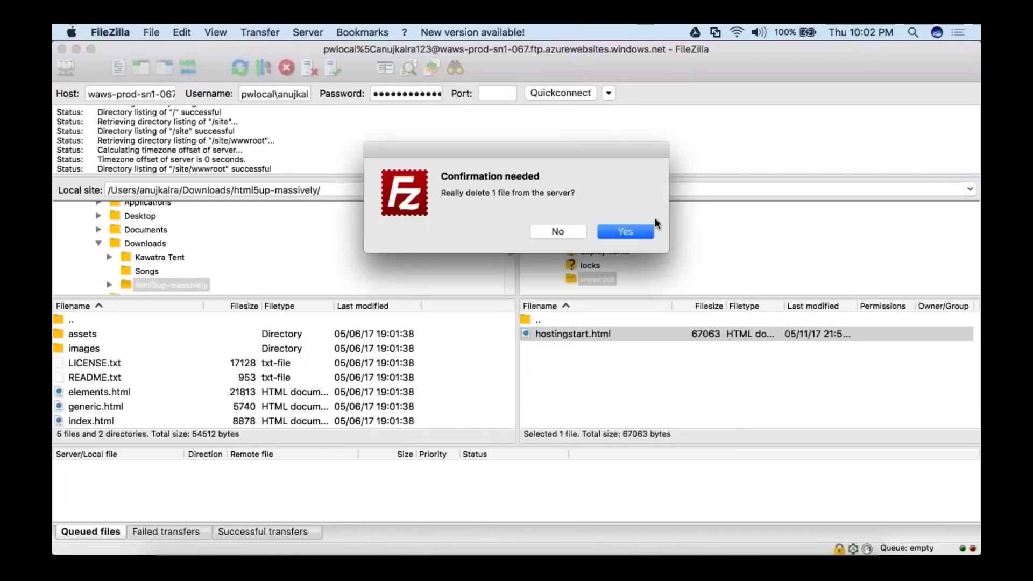
left_click(627, 231)
Upload all local html5up-massively template files into wwwroot.
left_click(91, 335)
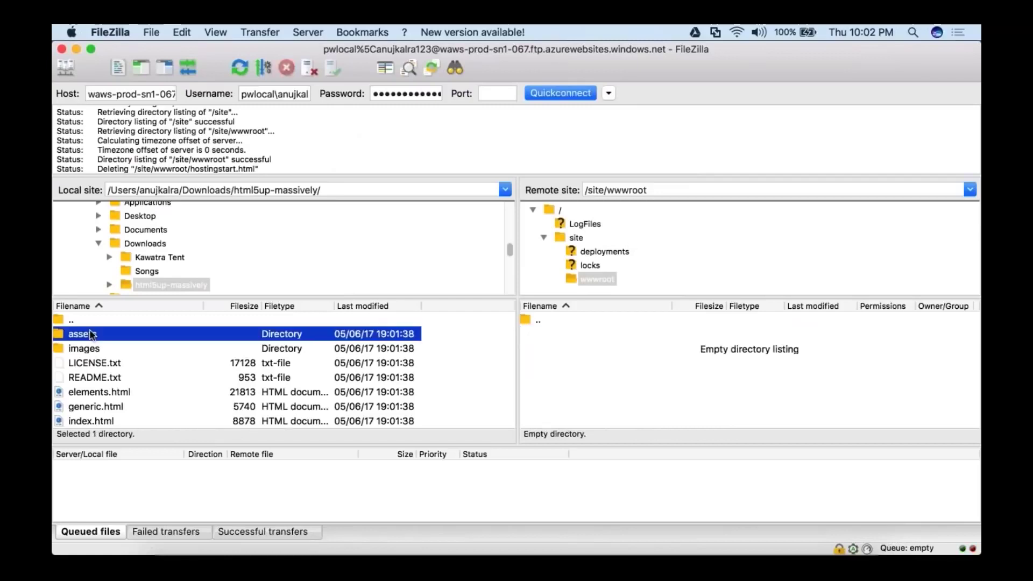
key("super+a")
right_click(91, 335)
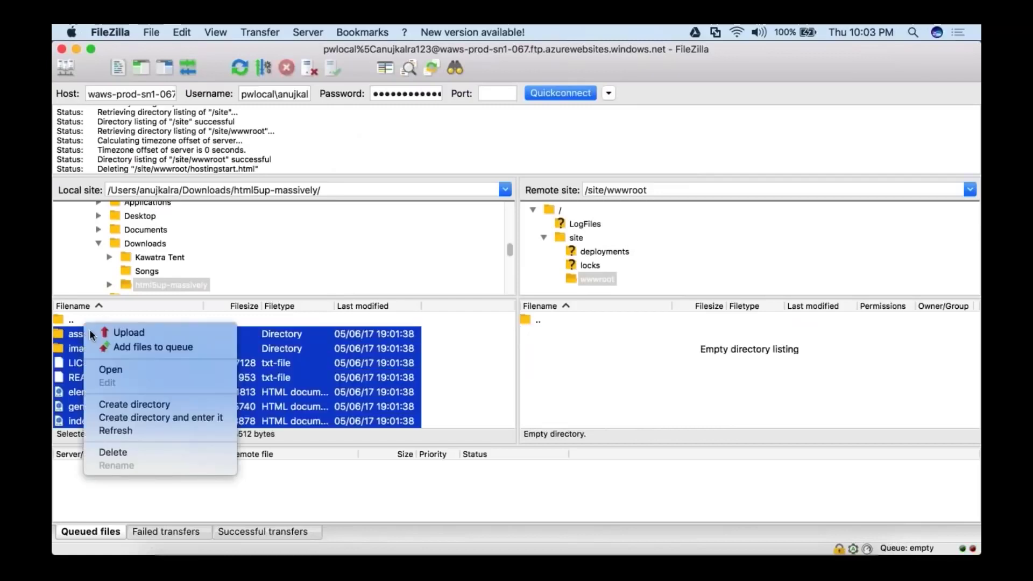
left_click(119, 331)
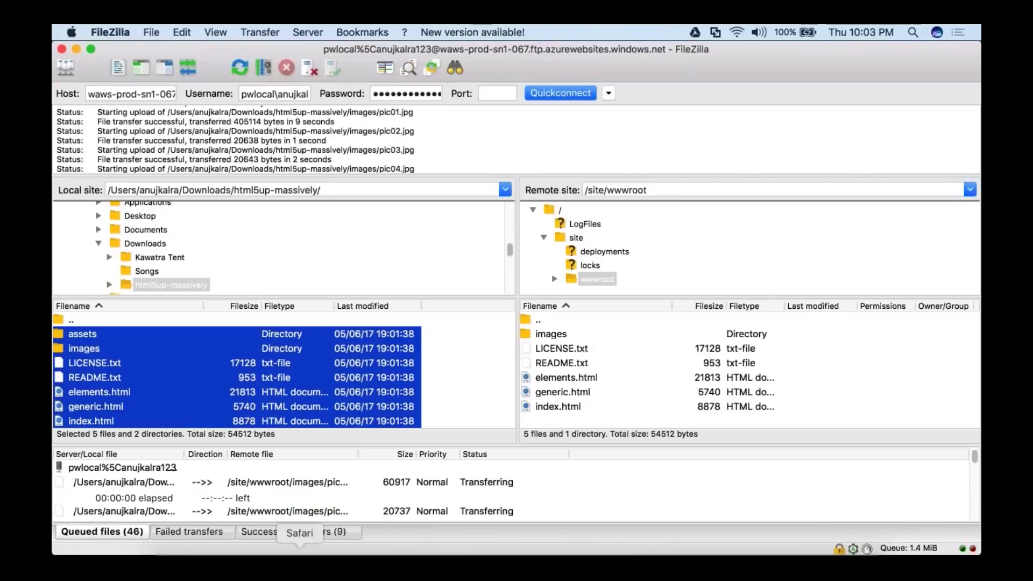
left_click(299, 551)
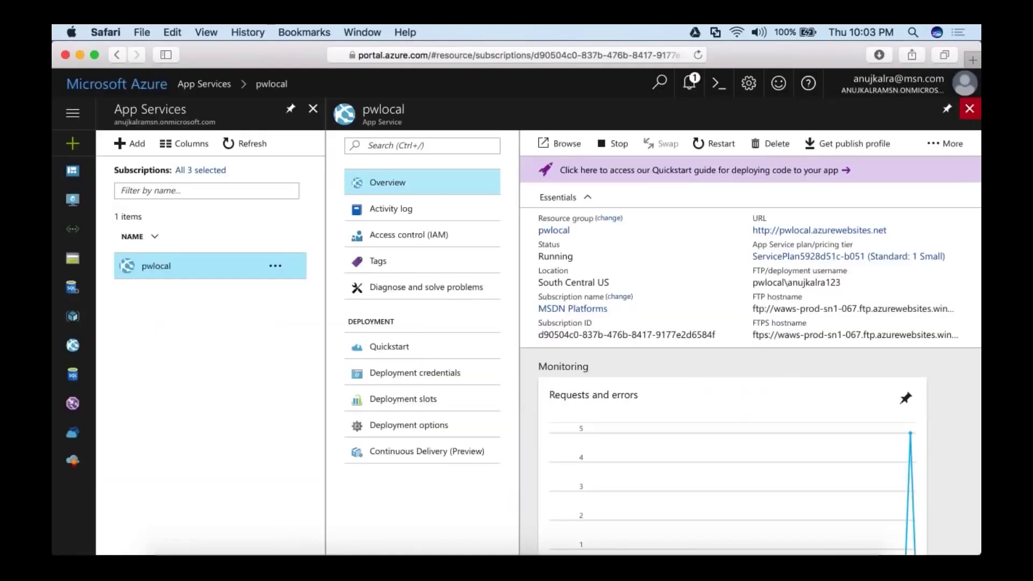
Close the pwlocal blades, start adding a virtual machine, and open the Windows Server images.
left_click(969, 108)
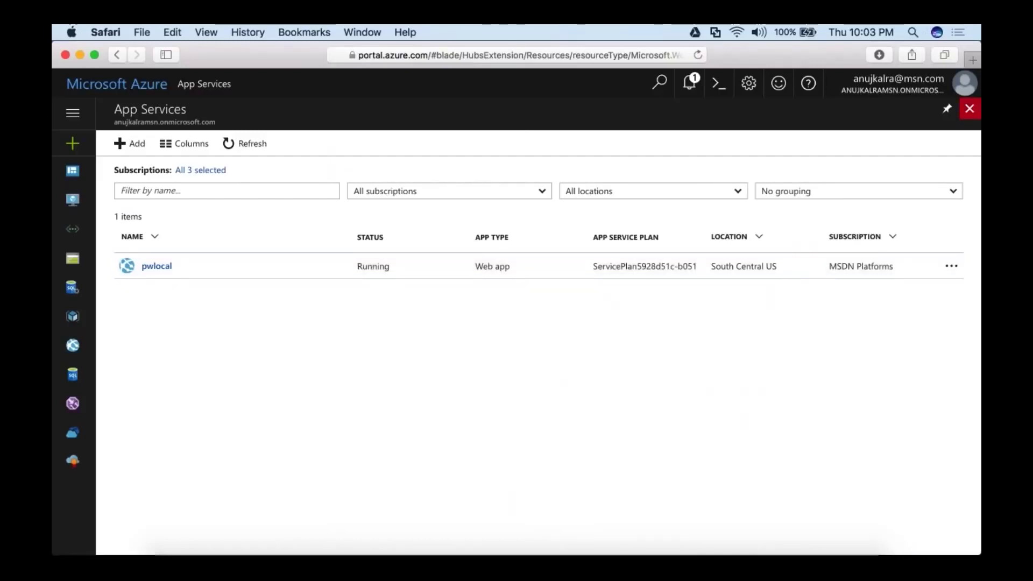
left_click(969, 108)
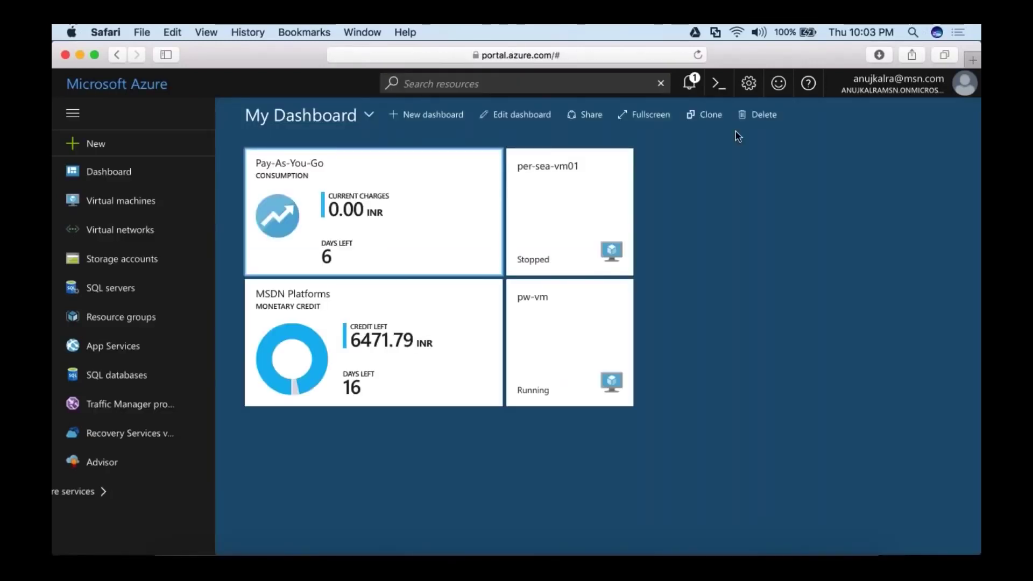
left_click(121, 200)
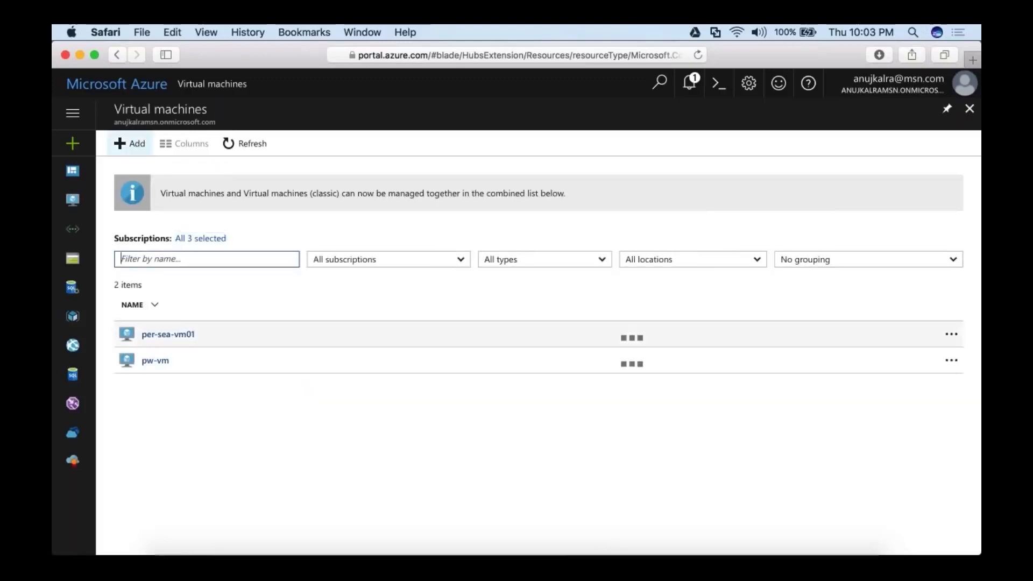
left_click(129, 143)
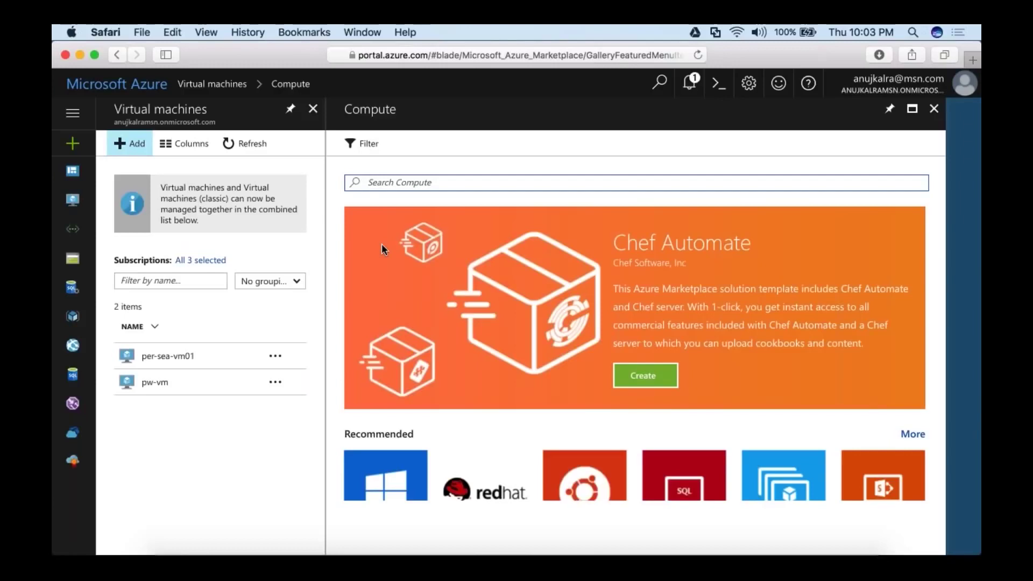
scroll(382, 243, "down", 3)
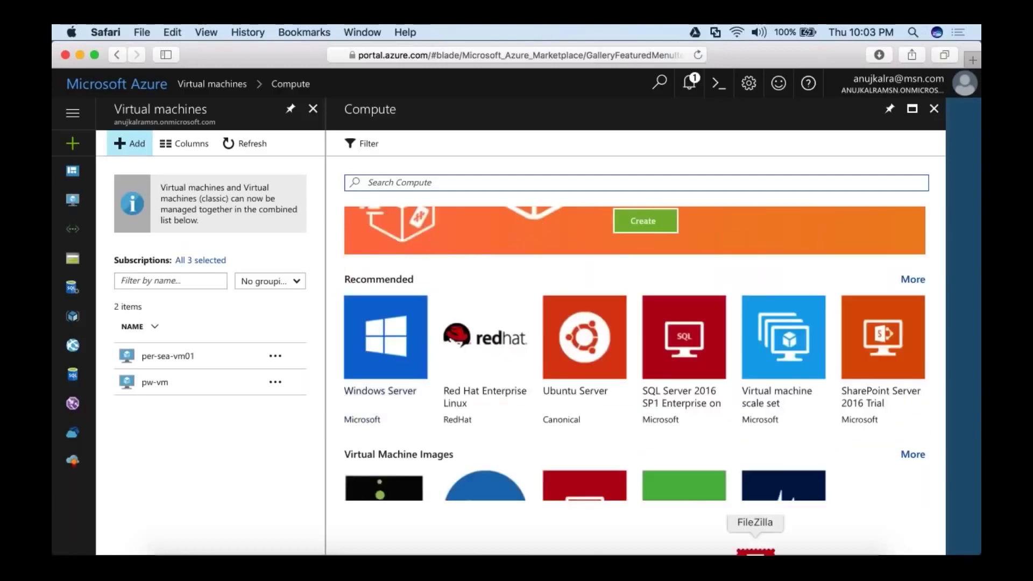
left_click(755, 552)
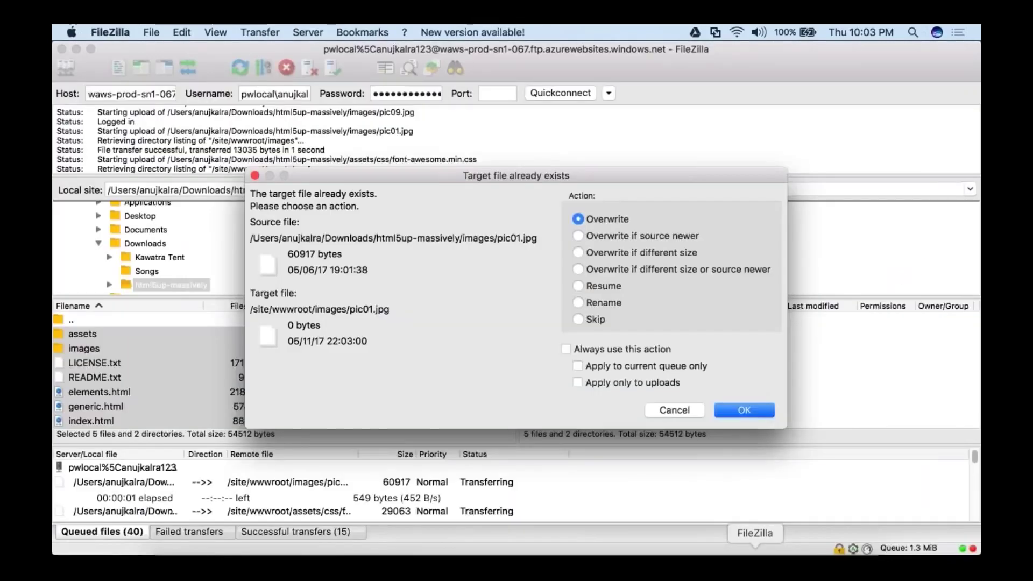
key("super+Tab")
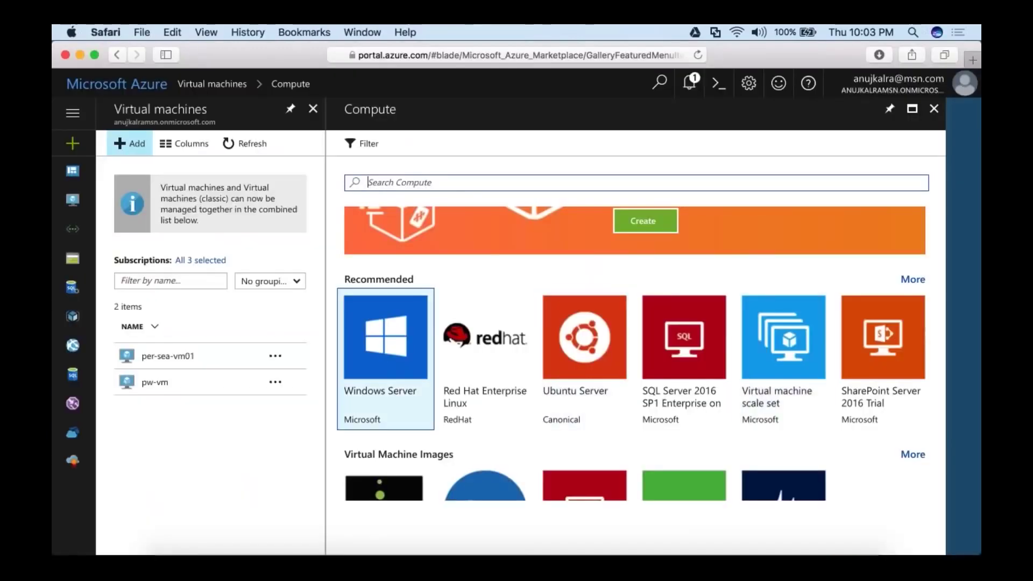
left_click(385, 357)
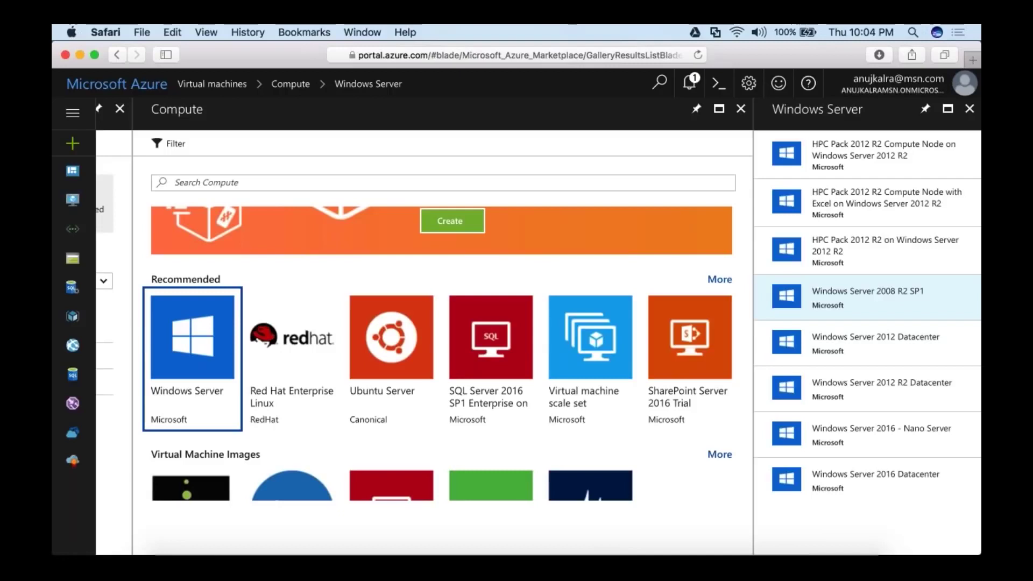
Start a Windows Server 2008 R2 SP1 VM named test-vm-1 with HDD disk type.
left_click(894, 299)
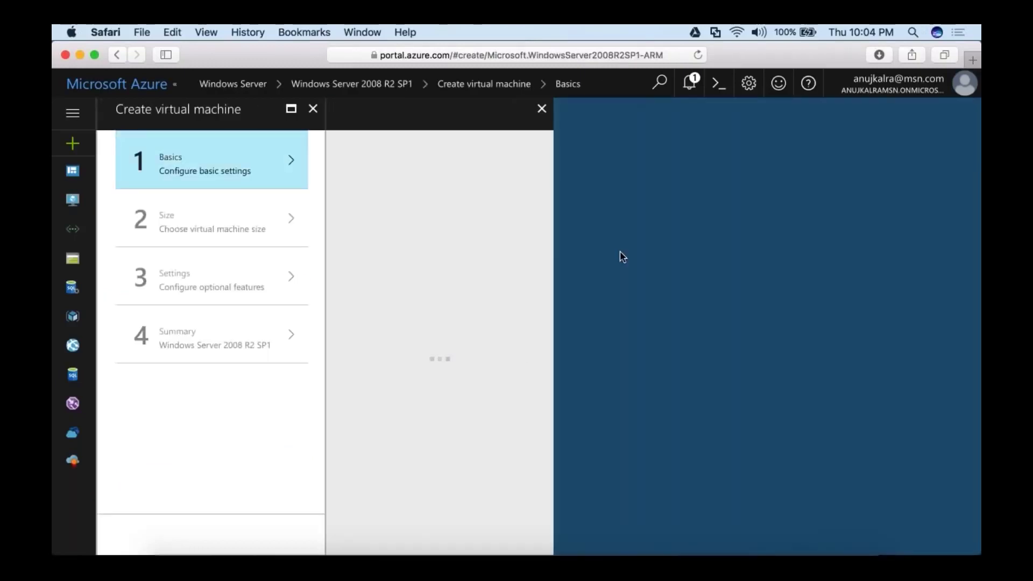
type("test-v")
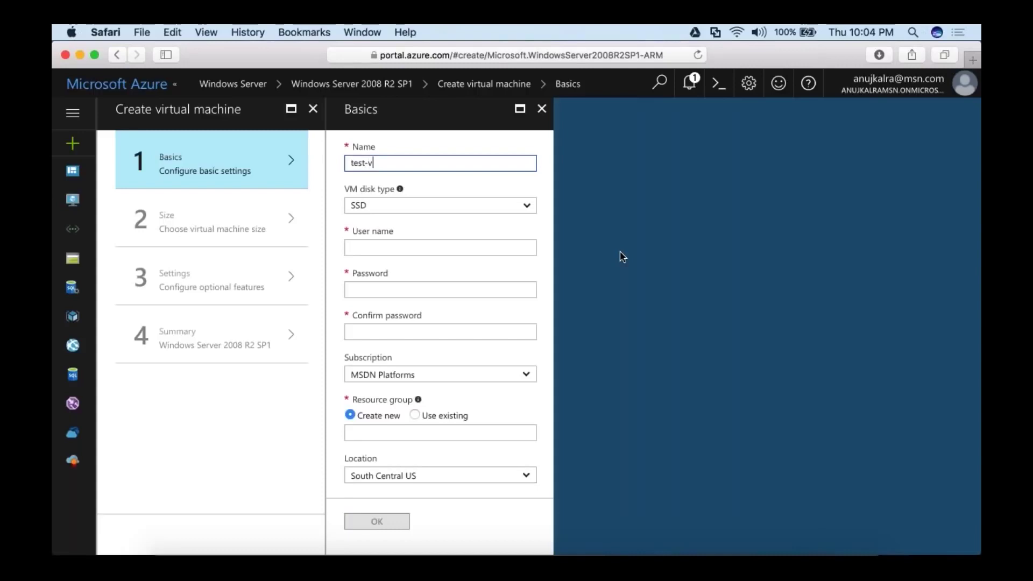
type("m-1")
key("Tab")
key("space")
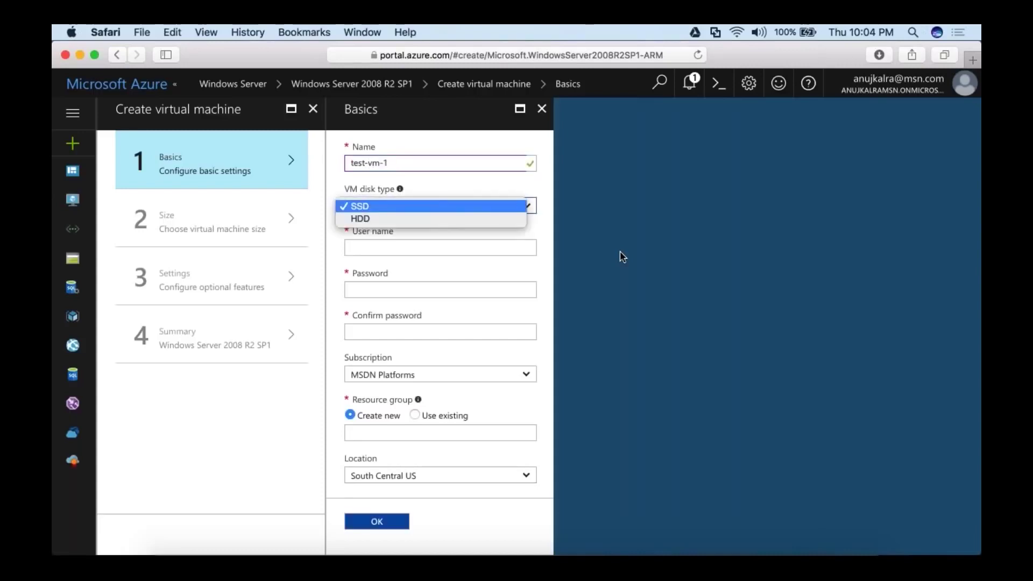
key("Down")
key("Escape")
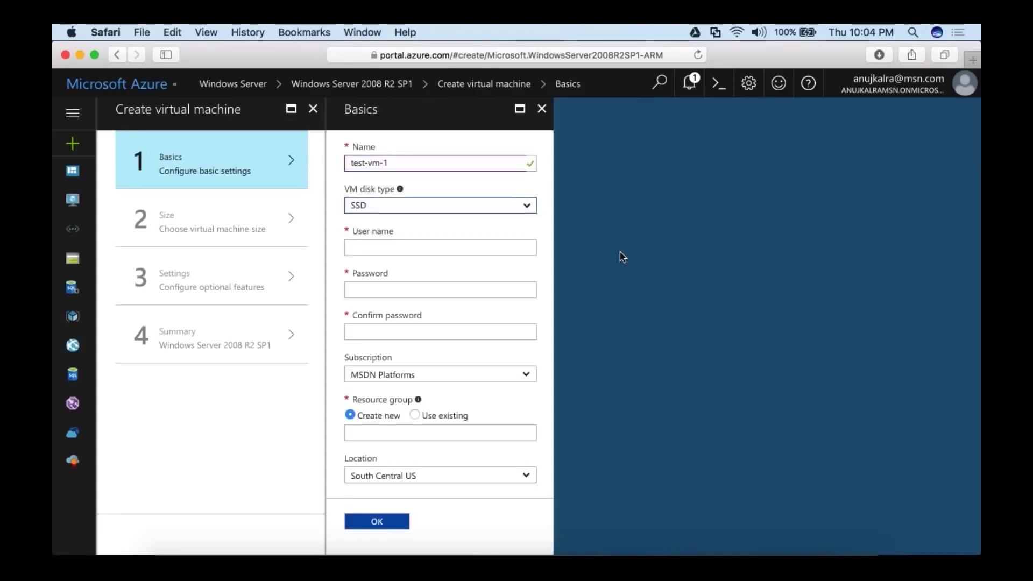
key("Down")
Enter the admin user name and password, and use the existing pwlocal resource group.
key("Tab")
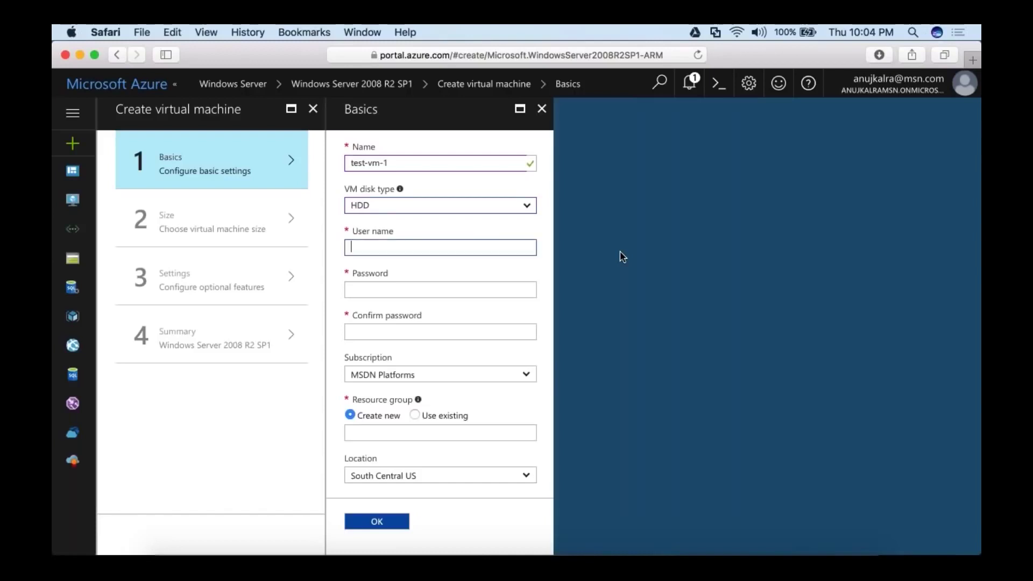
type("akalra")
key("Tab")
type("Password1234")
key("Tab")
type("Password1234")
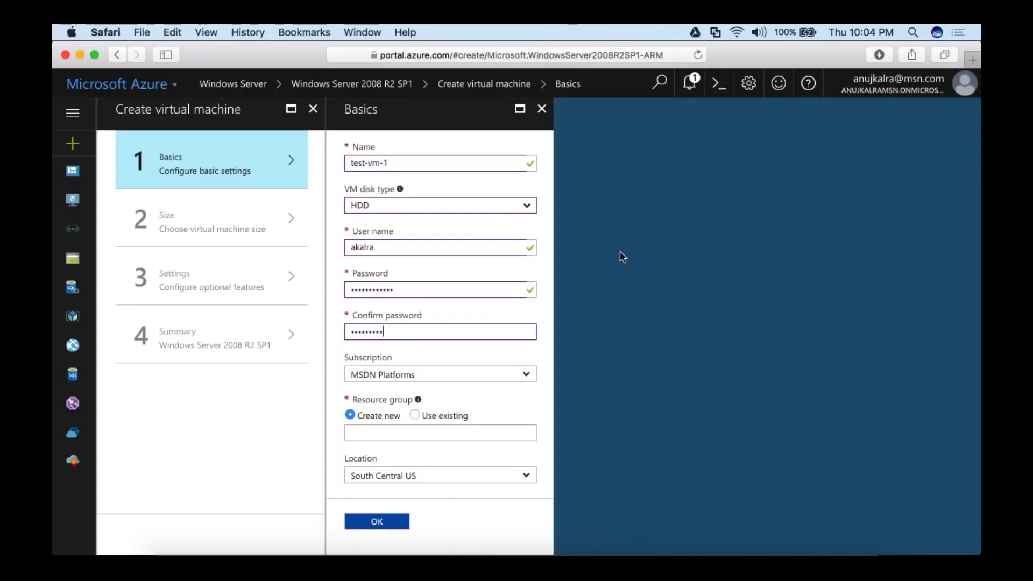
type("4")
key("Tab")
key("Tab")
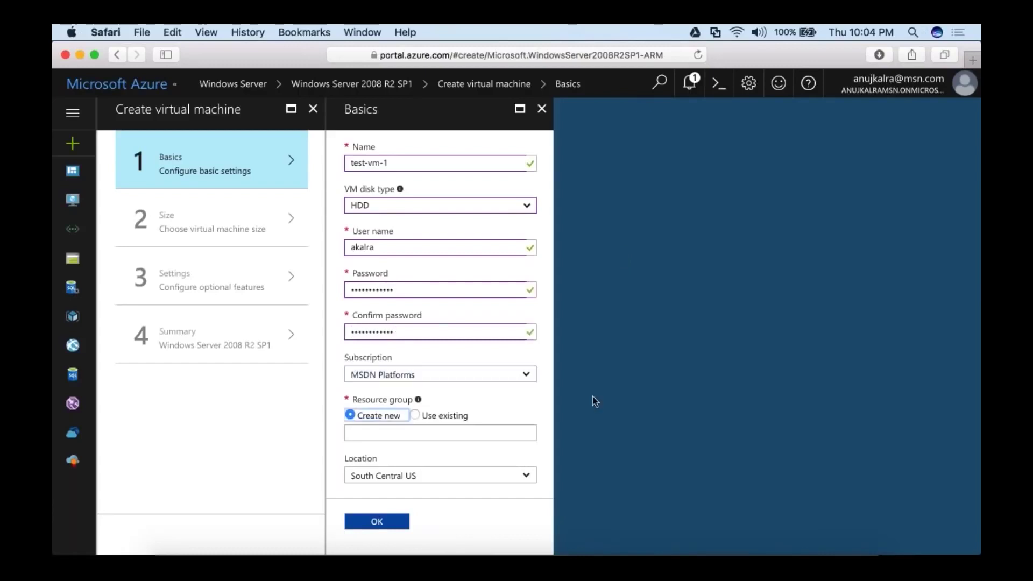
left_click(414, 415)
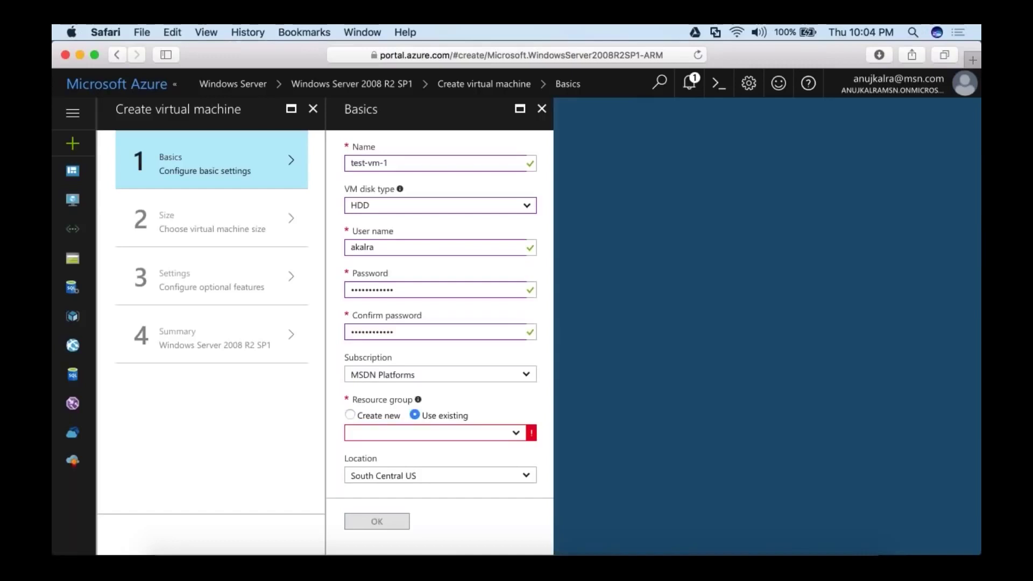
left_click(450, 475)
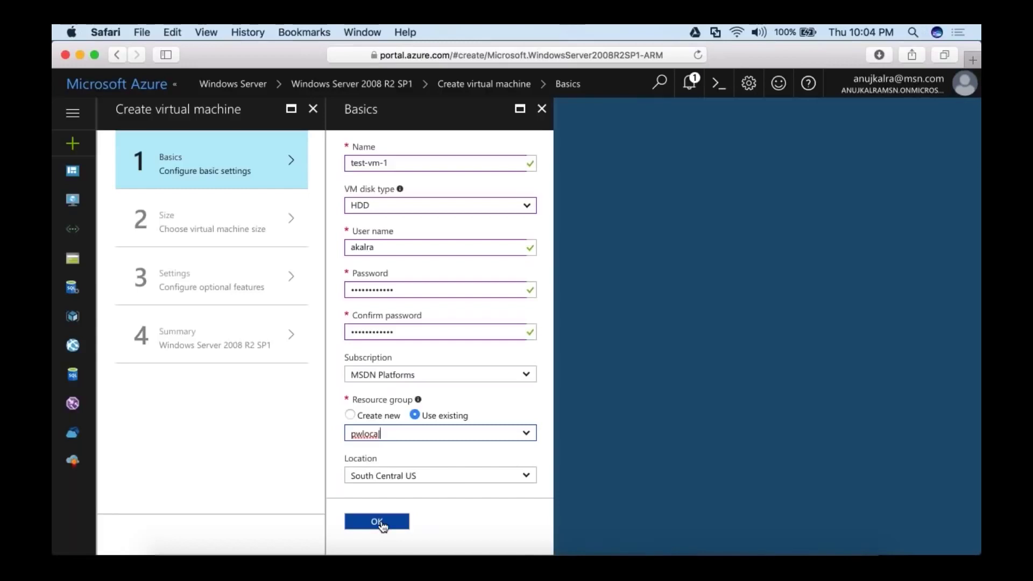
Submit the Basics form and accept FileZilla's prompt to overwrite the existing file.
left_click(379, 523)
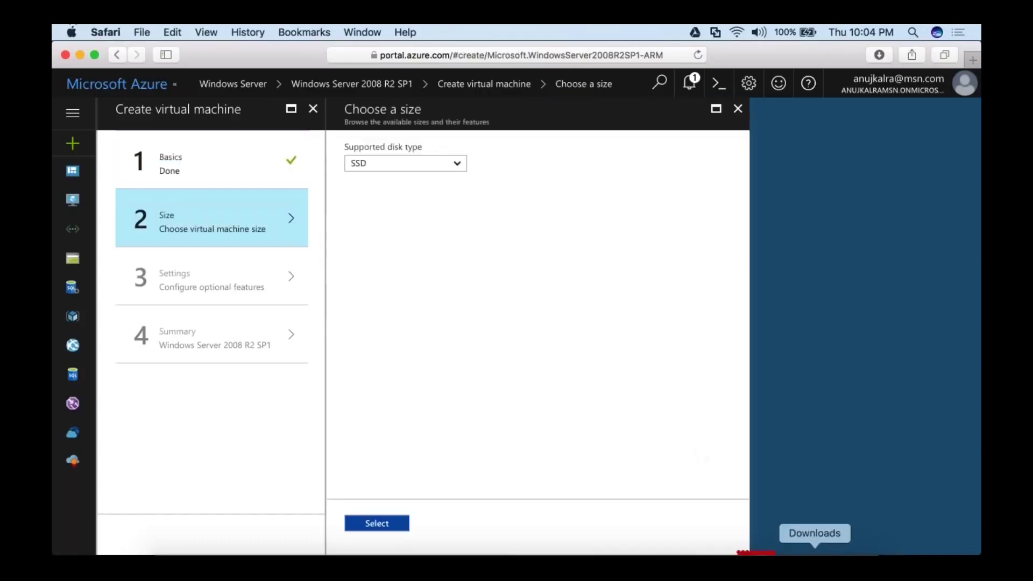
left_click(755, 551)
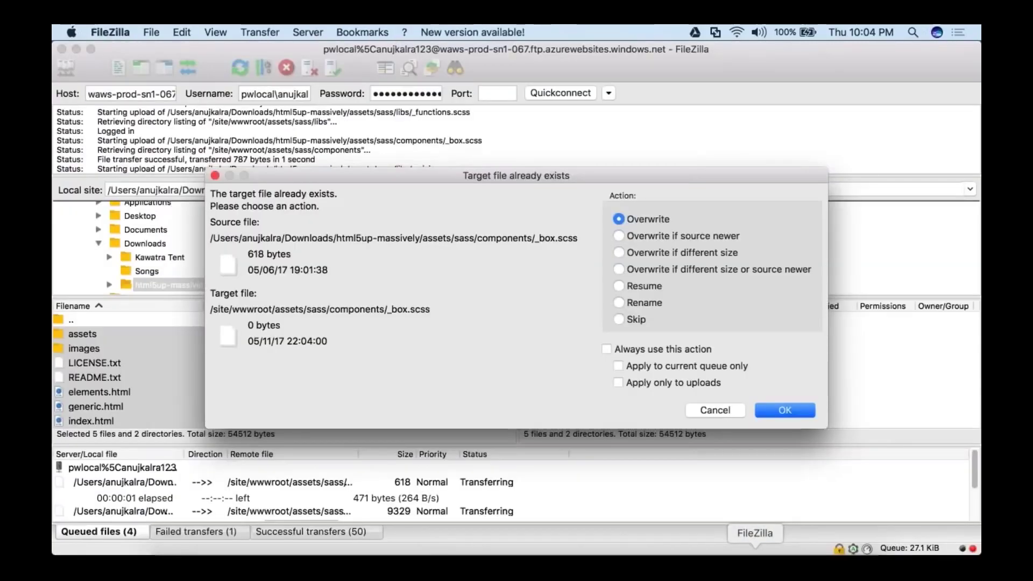
left_click(786, 411)
key("super+Tab")
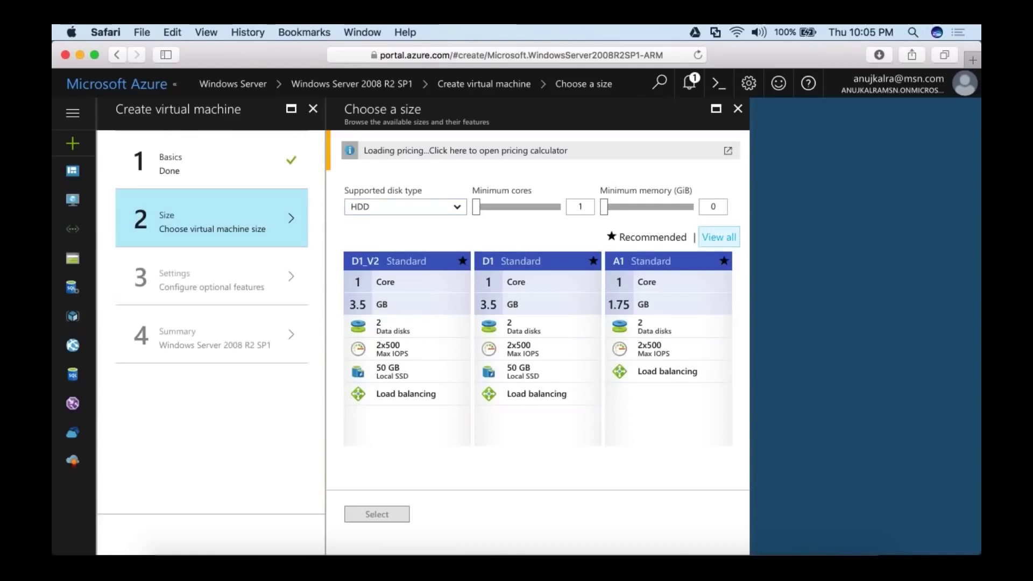
Pick the A0 Basic size (1 core, 0.75 GB, 885.16 INR/month).
scroll(596, 342, "down", 10)
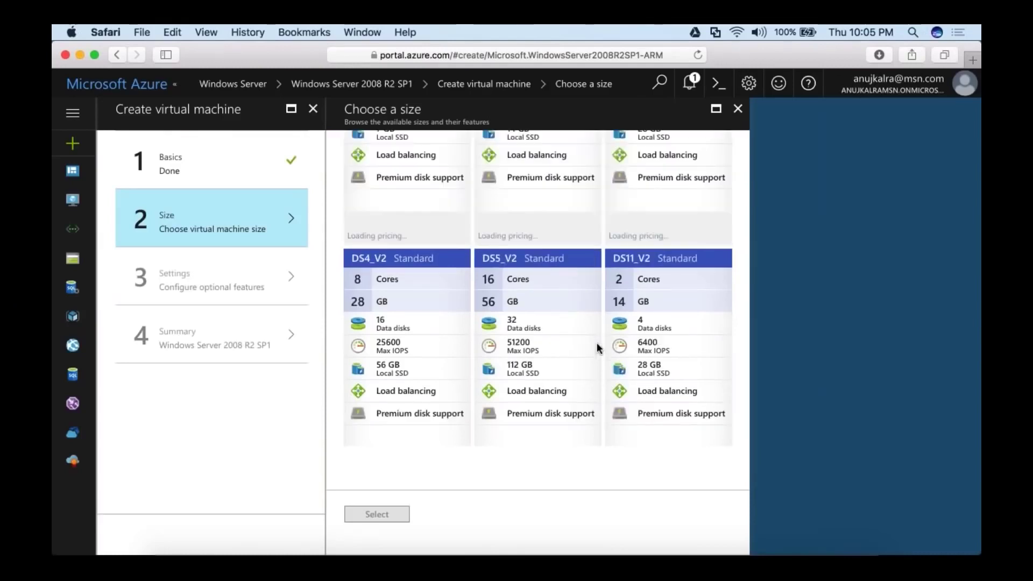
scroll(596, 342, "up", 3)
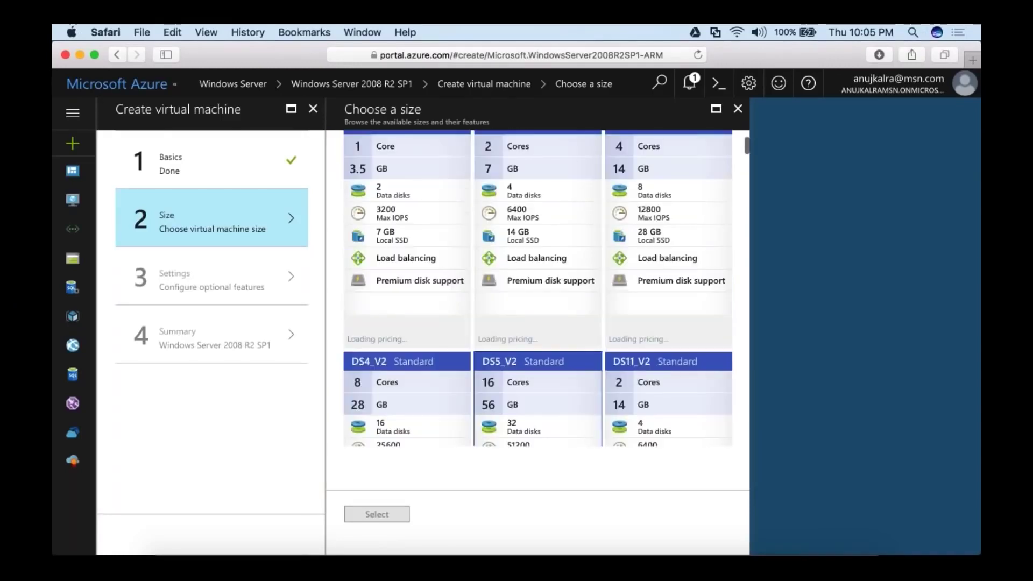
scroll(538, 290, "up", 4)
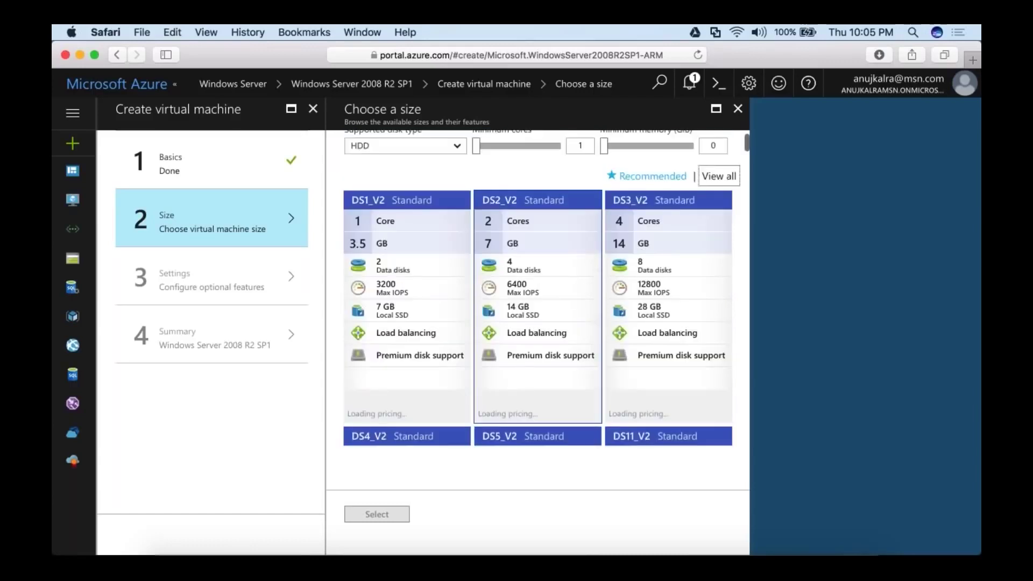
scroll(538, 291, "down", 6)
scroll(538, 290, "down", 6)
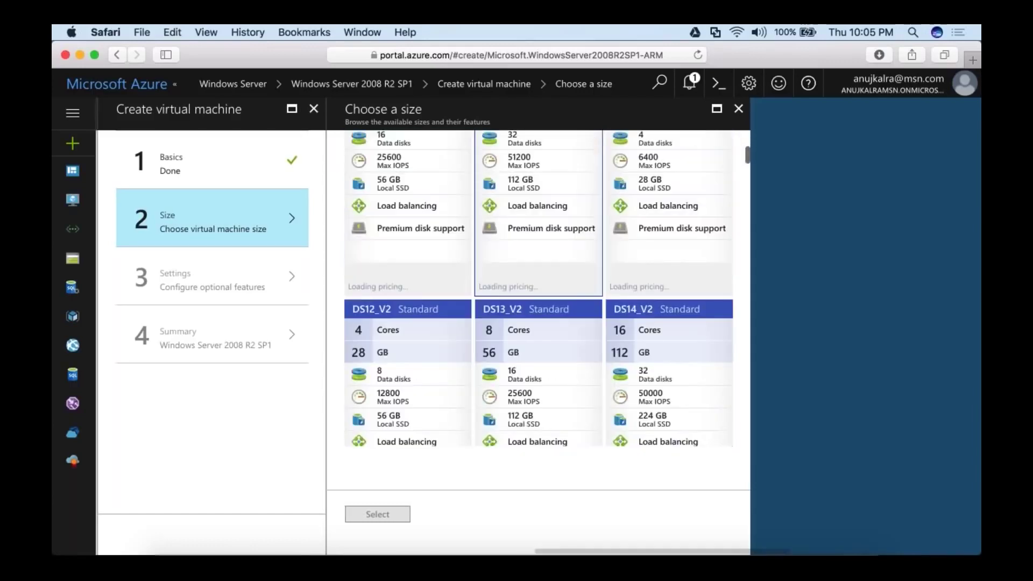
left_click(538, 312)
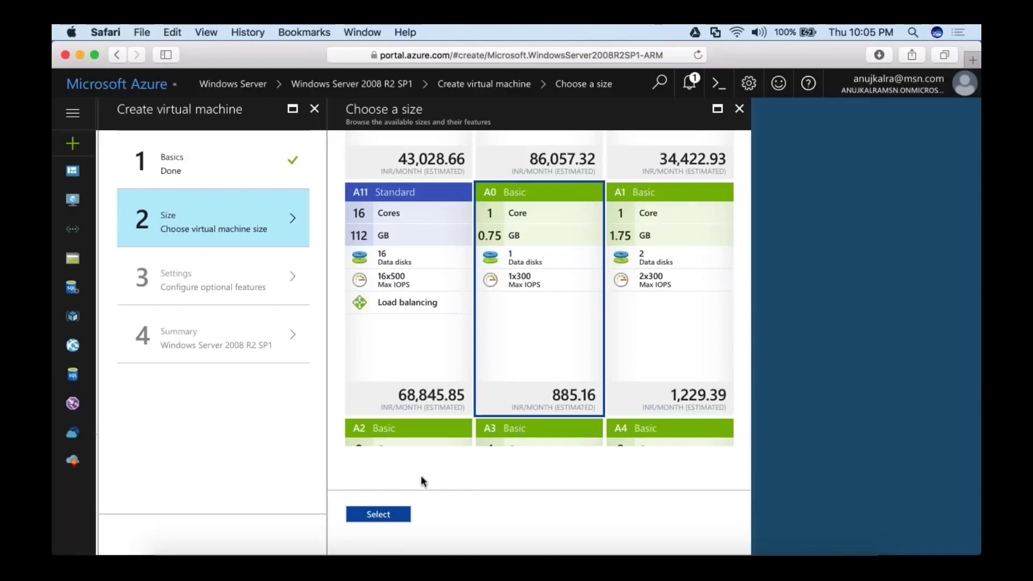
Confirm the A0 size, set Use managed disks to Yes, and accept the Settings.
left_click(377, 515)
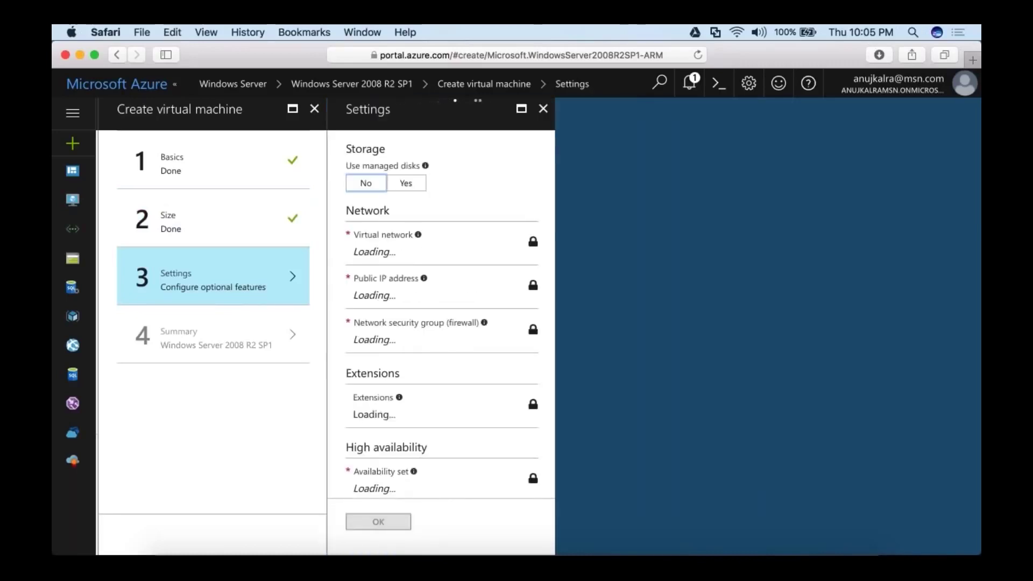
left_click(406, 183)
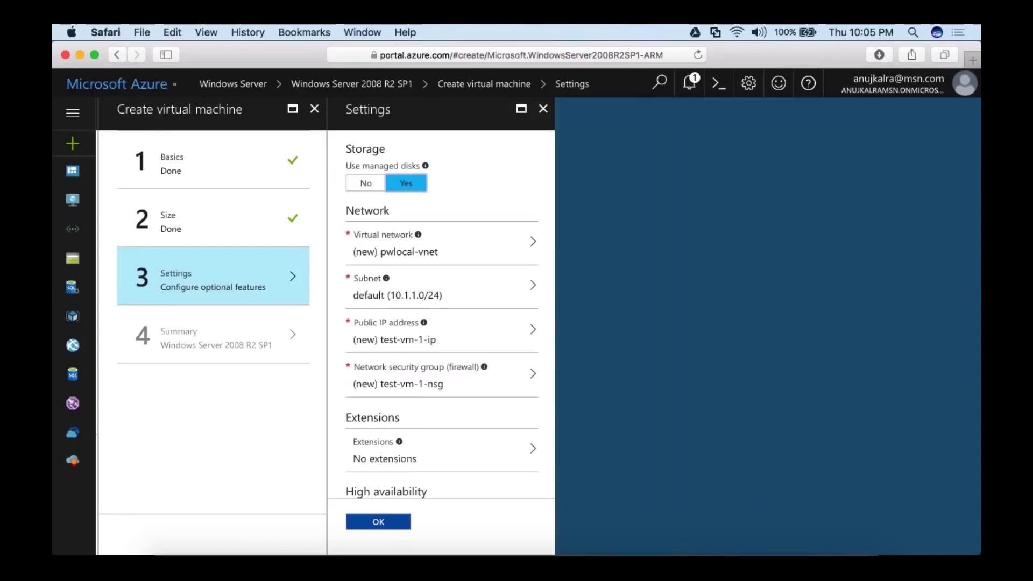
scroll(466, 203, "down", 5)
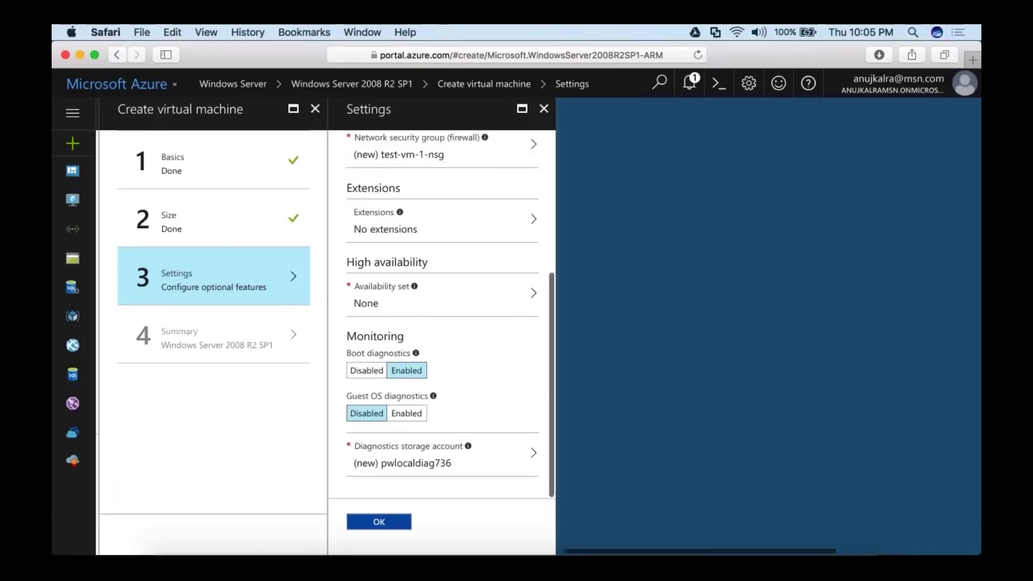
scroll(441, 312, "up", 3)
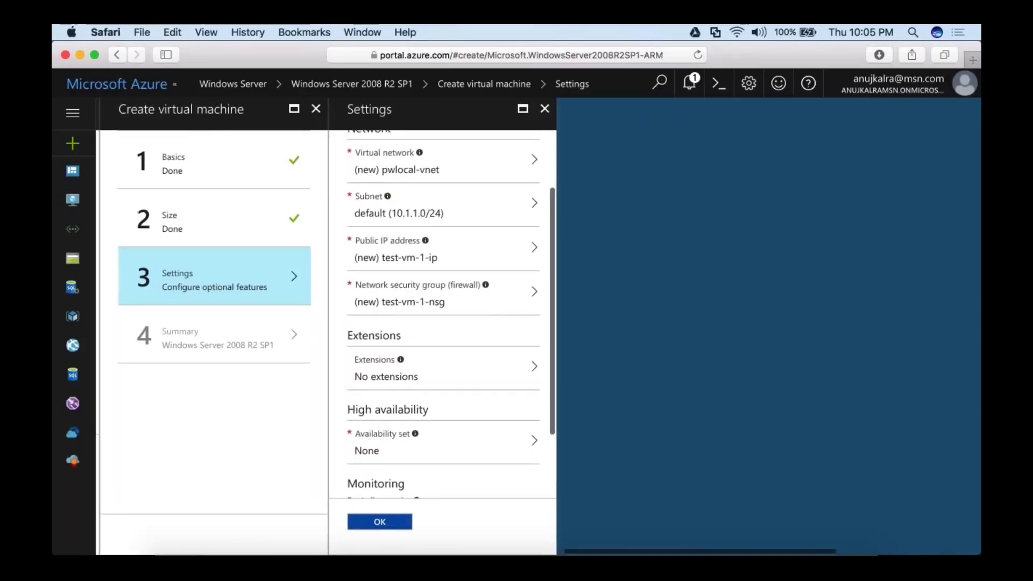
scroll(441, 358, "up", 2)
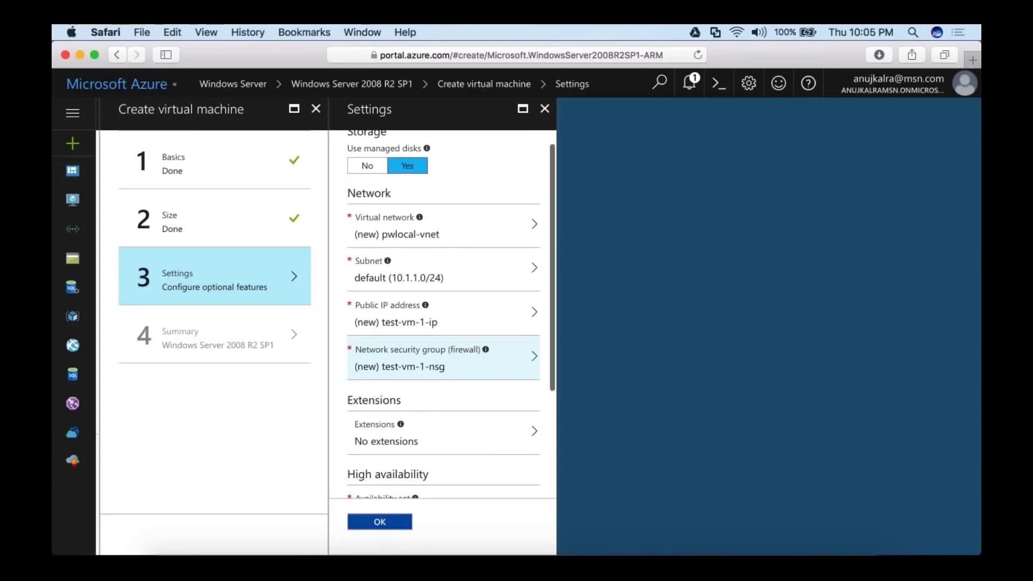
scroll(441, 322, "down", 2)
left_click(380, 519)
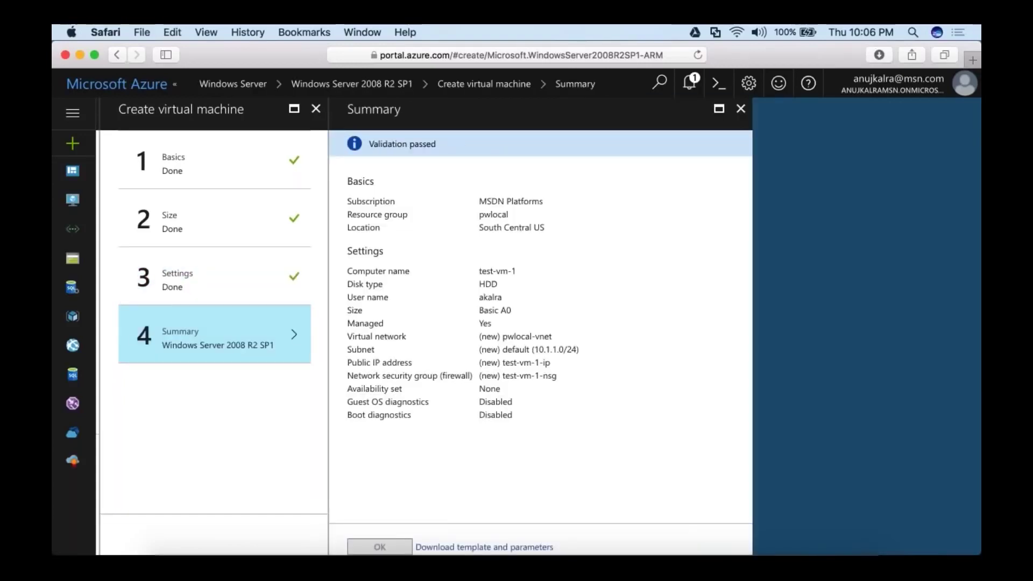
Create test-vm-1 from the validated Summary and check the deployment notifications.
left_click(379, 546)
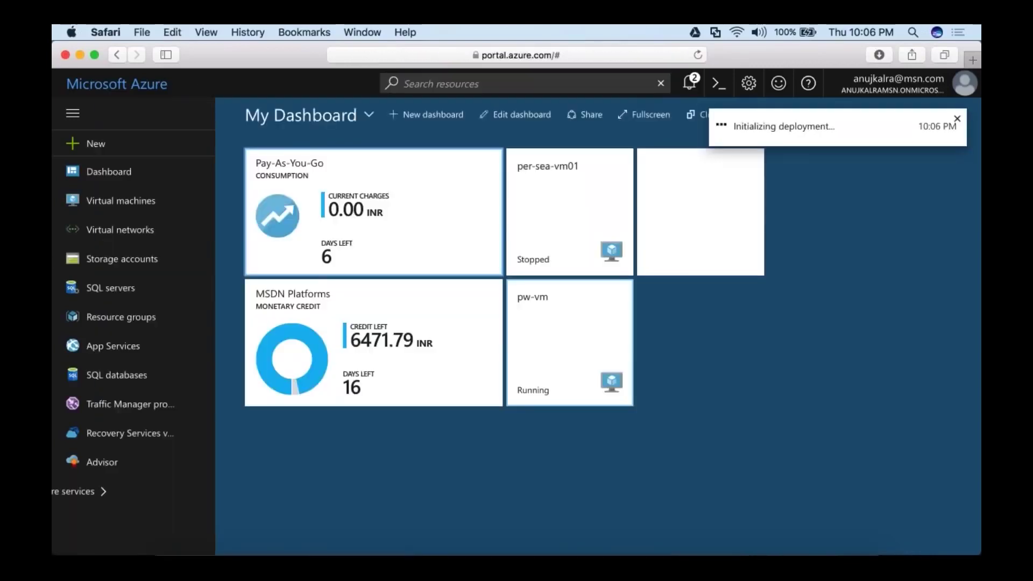
left_click(692, 85)
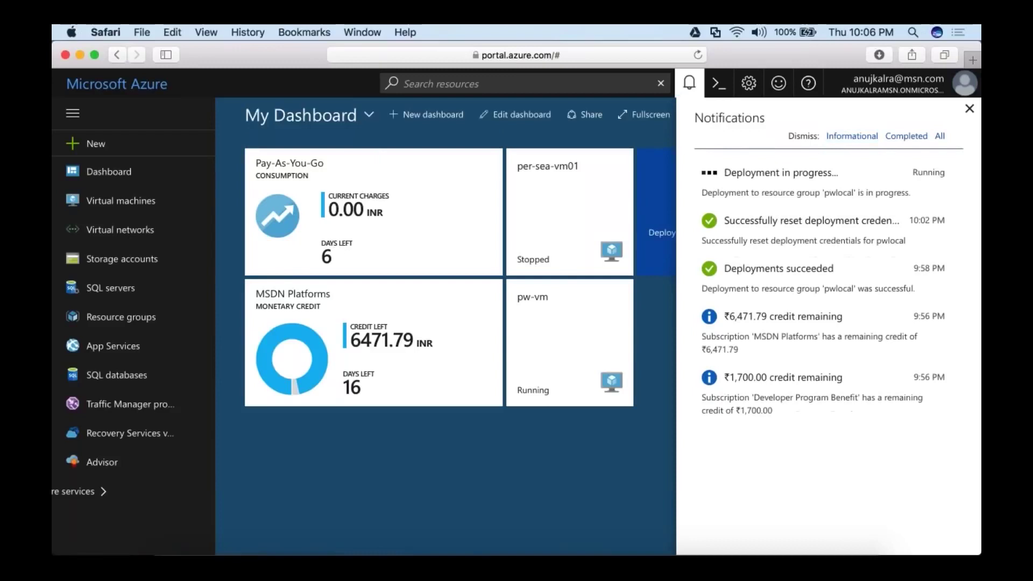
left_click(969, 111)
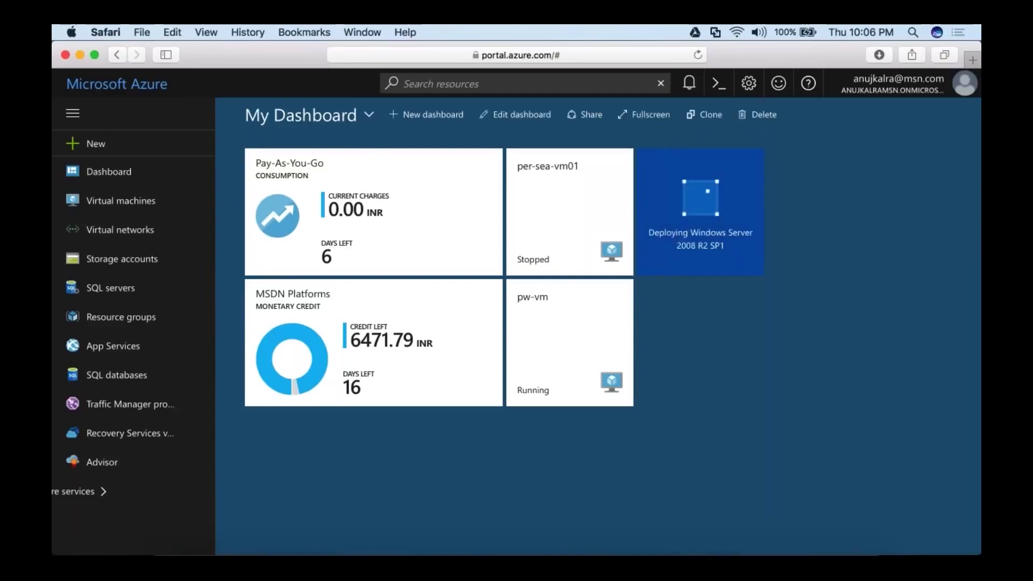
Open the pwlocal web app and launch its live site in a new tab.
left_click(112, 345)
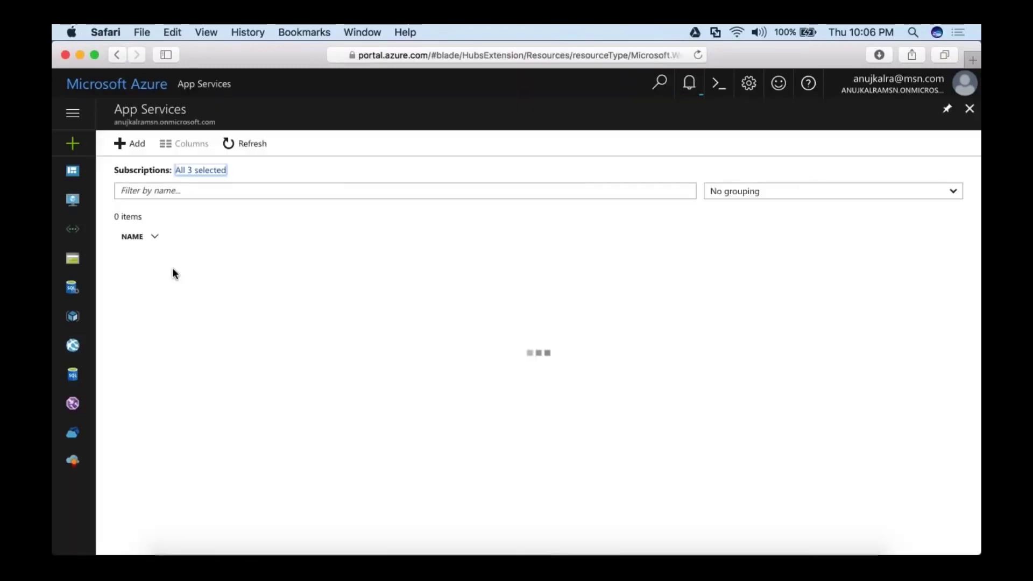
left_click(144, 268)
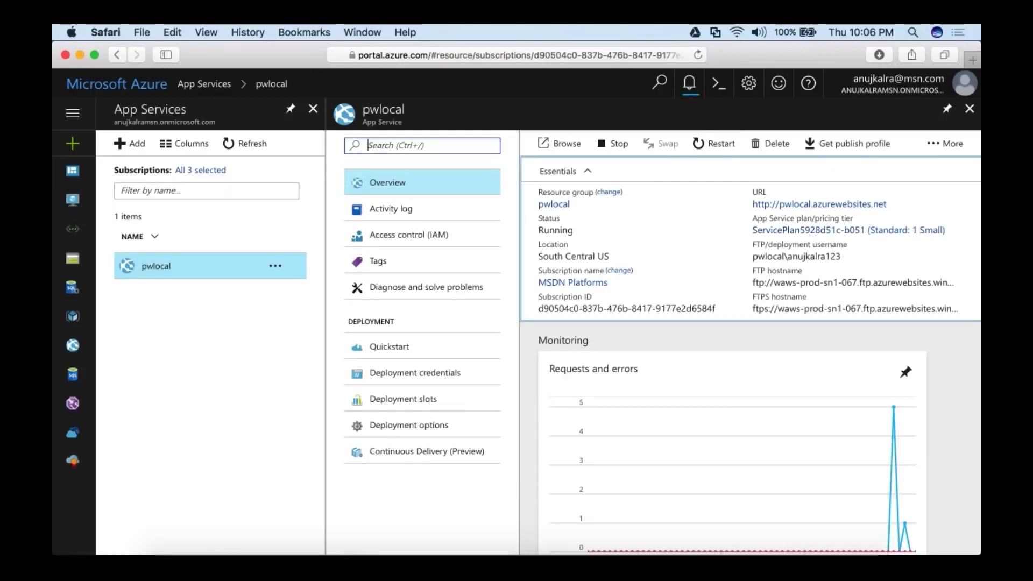
left_click(560, 144)
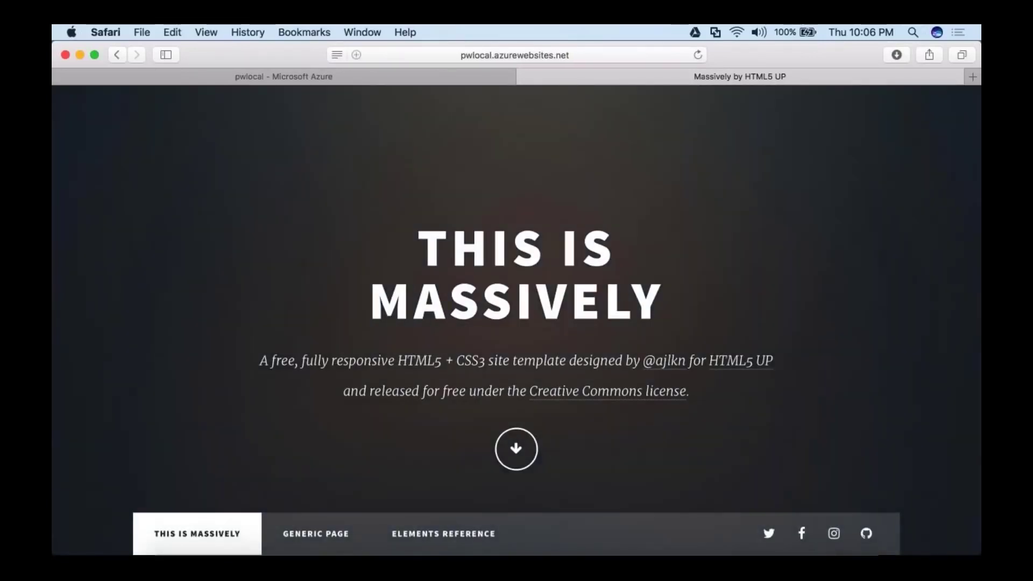
Browse the live Massively site, clear Safari's downloads list, and close the Massively tab.
key("super+l")
left_click(837, 255)
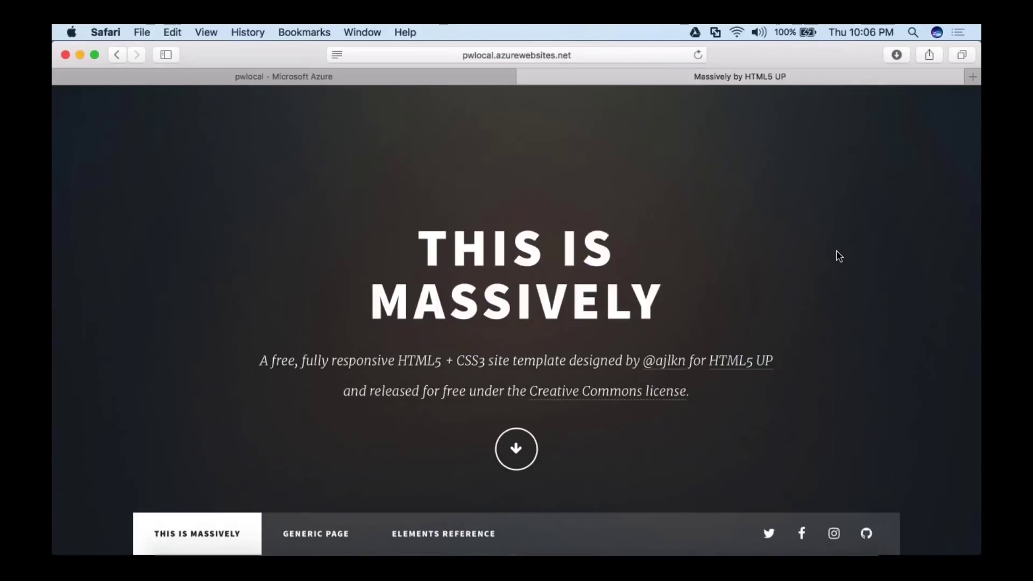
scroll(836, 250, "down", 6)
scroll(836, 250, "down", 20)
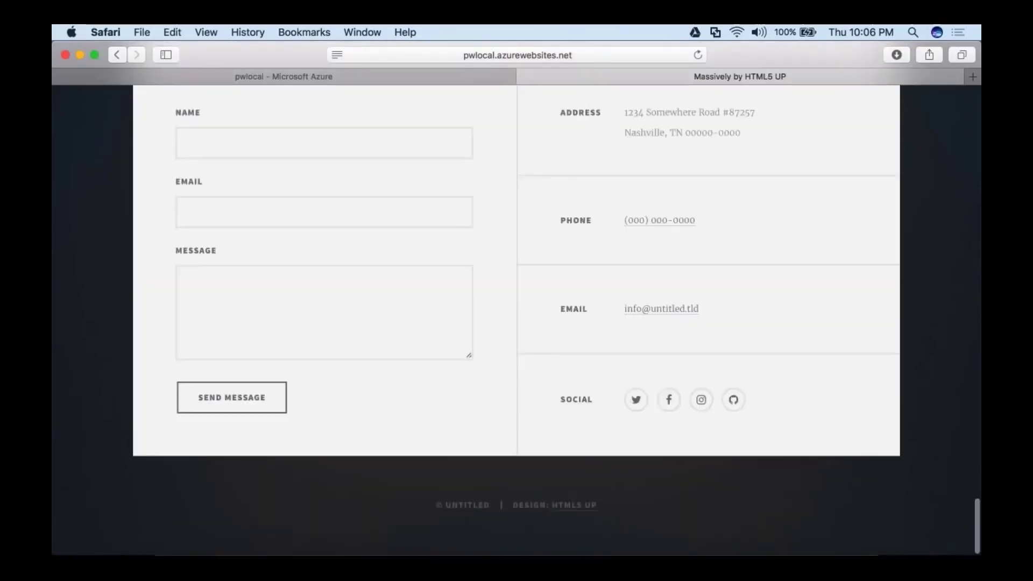
scroll(517, 320, "up", 20)
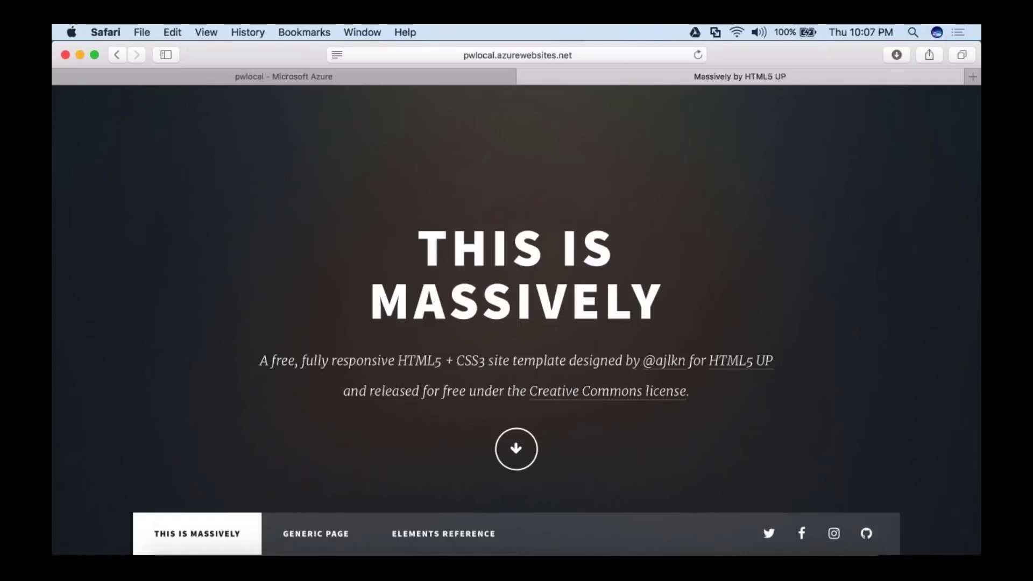
left_click(945, 86)
left_click(526, 77)
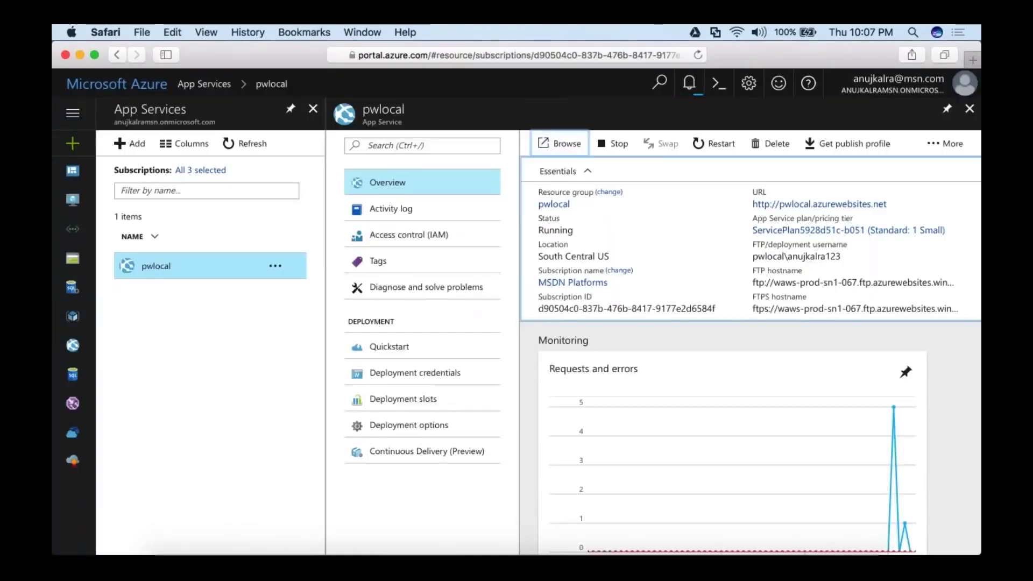
Close the App Service blades and start a new Ubuntu Server 16.04 LTS virtual machine.
left_click(969, 108)
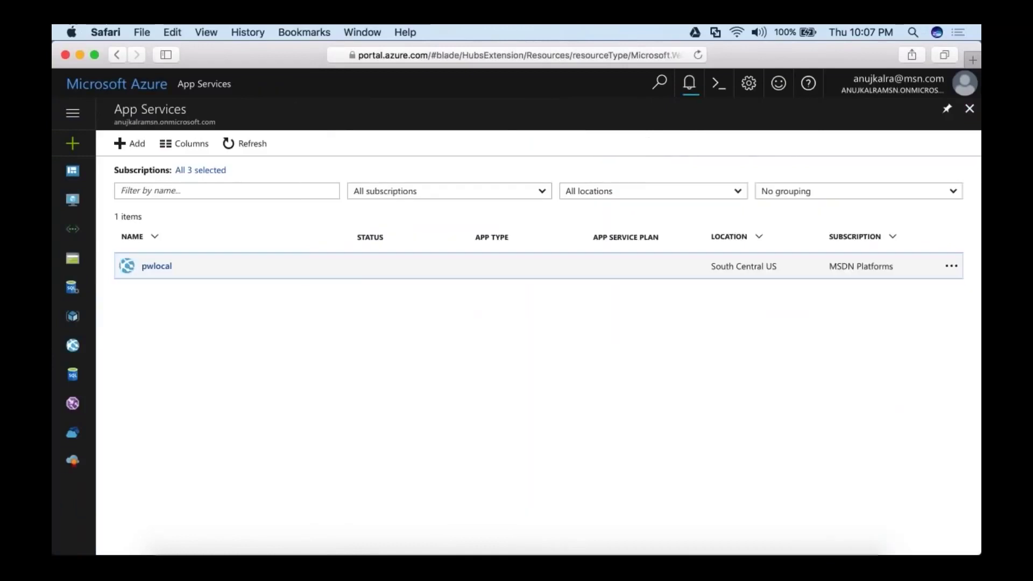
left_click(970, 108)
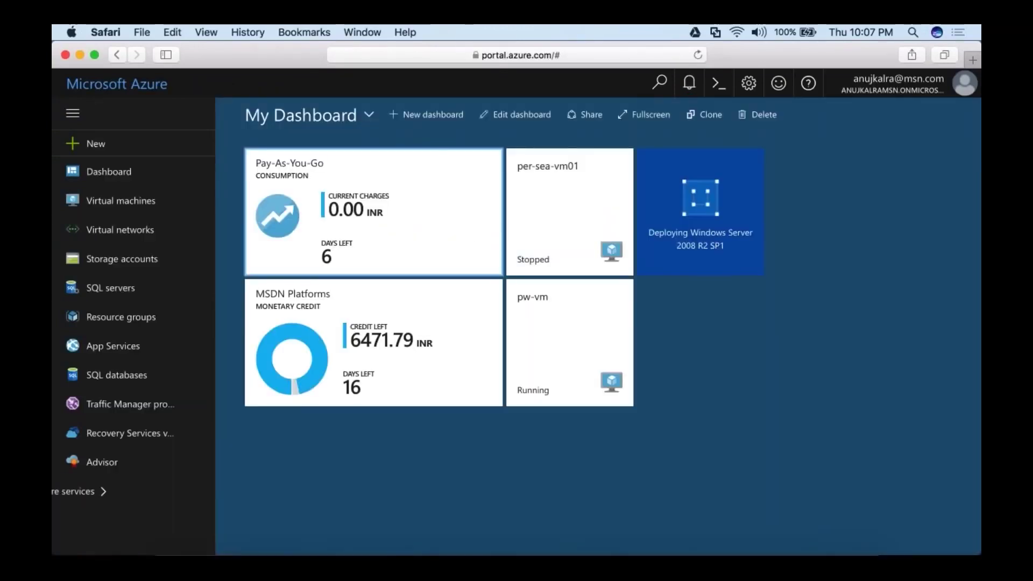
left_click(136, 212)
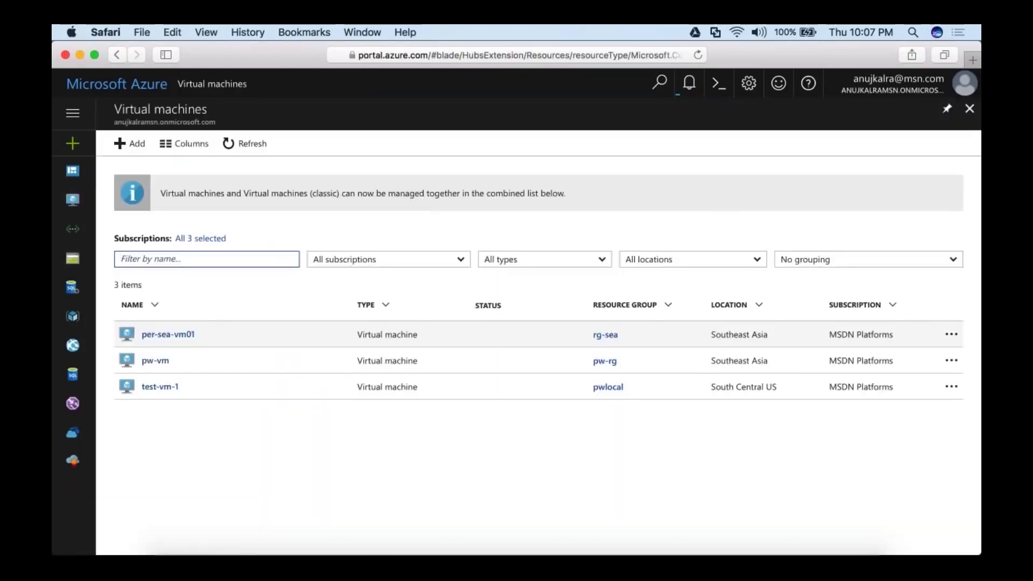
left_click(130, 143)
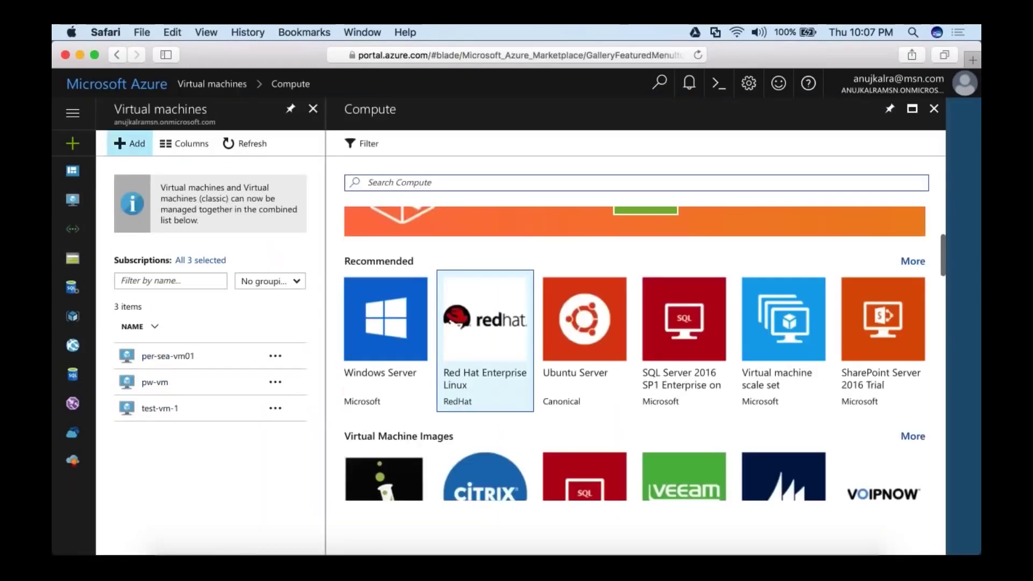
left_click(584, 333)
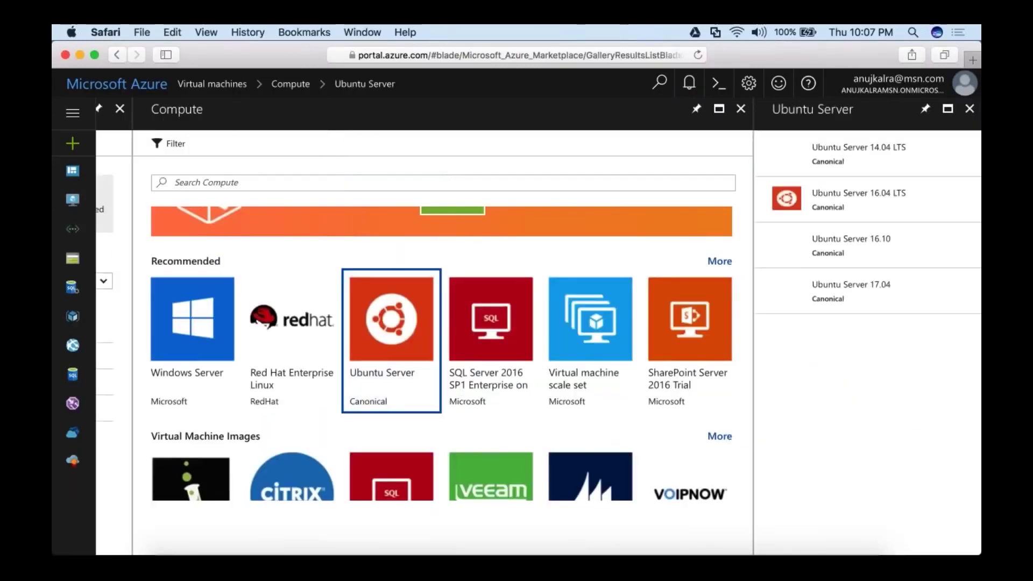
left_click(861, 196)
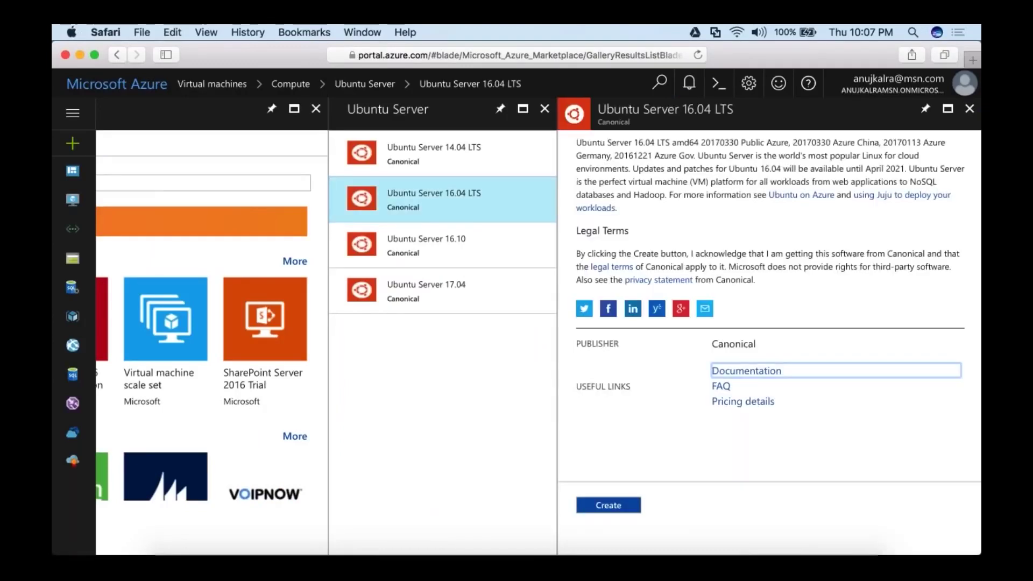
left_click(606, 502)
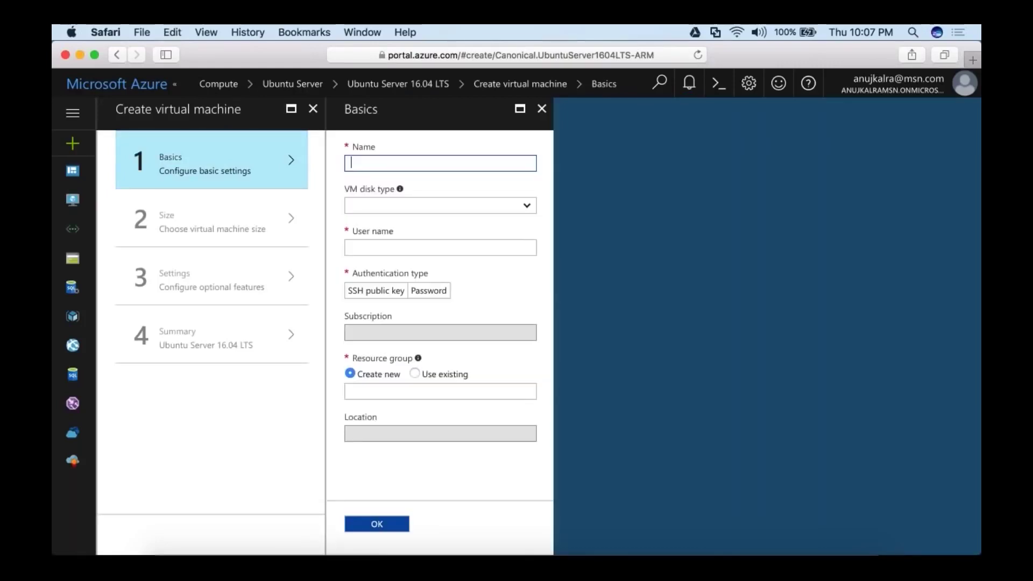
Name the VM test-vm-2 and set its disk type to HDD.
type("test-vm-2")
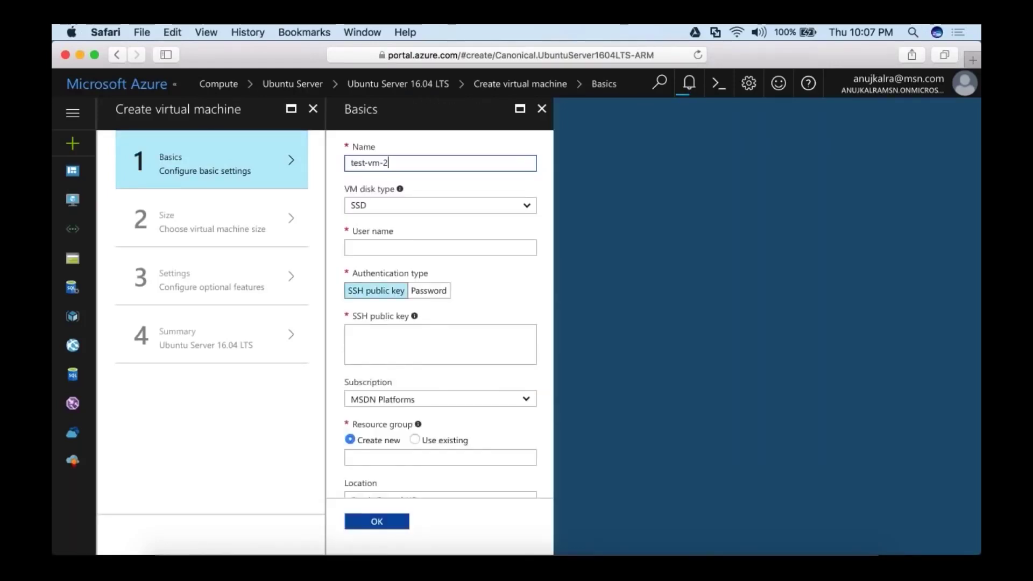
key("Tab")
key("Down")
key("Return")
key("Tab")
Enter the admin user name, use password authentication, choose existing group pwlocal, and confirm Basics.
type("anujkalra")
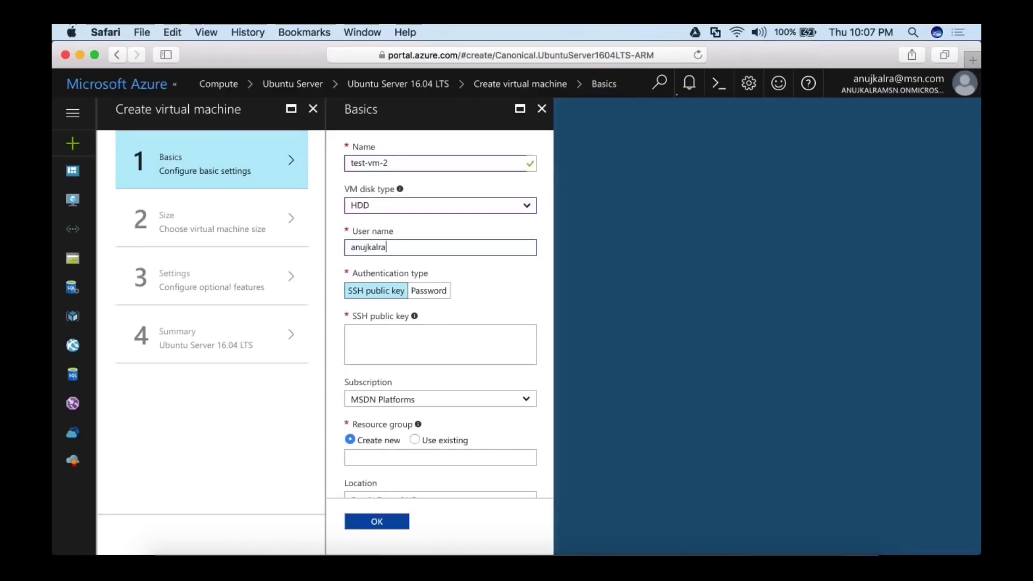
key("Tab")
key("Right")
key("Tab")
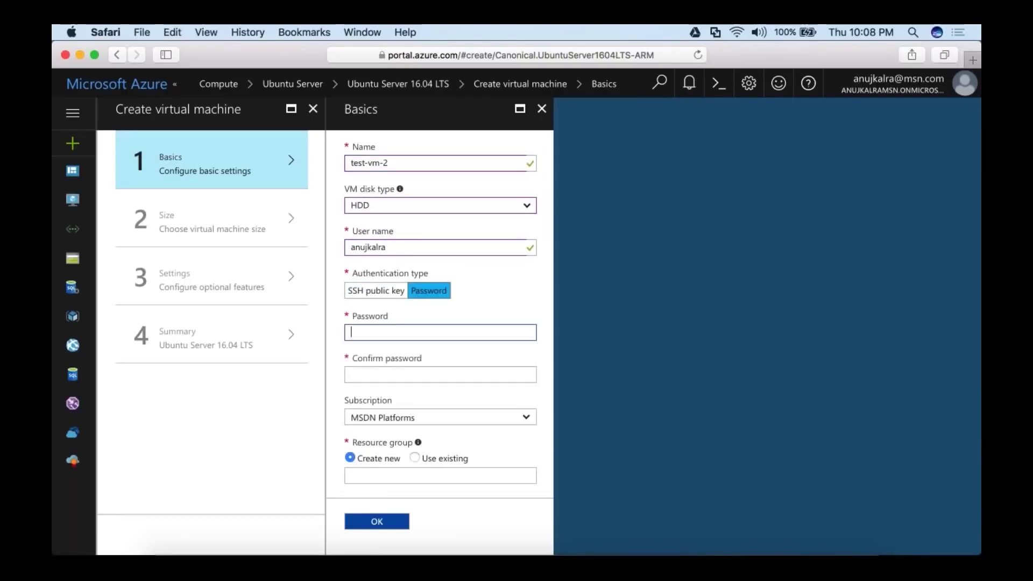
type("P••••••")
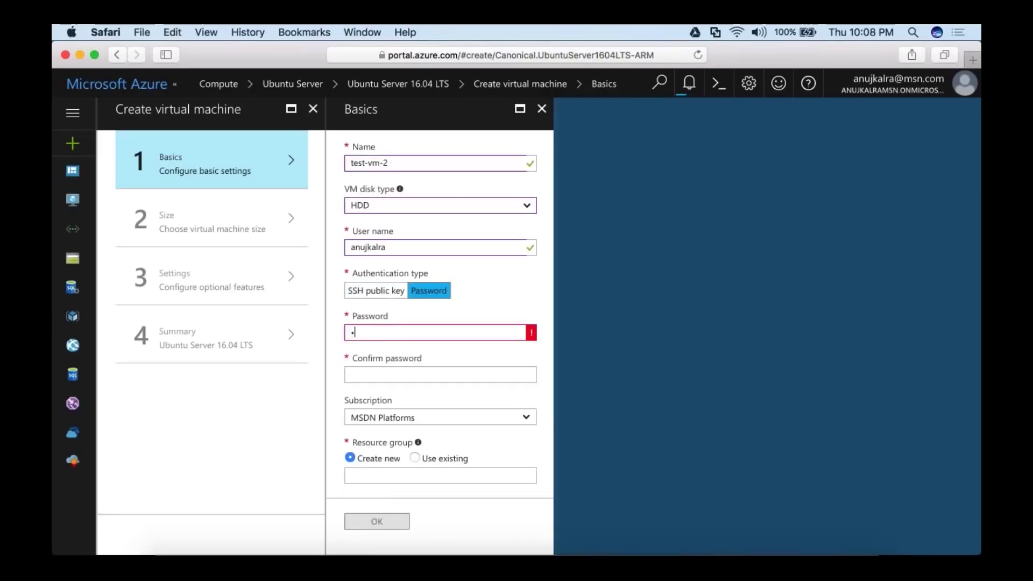
type("•••••")
key("Tab")
type("••••")
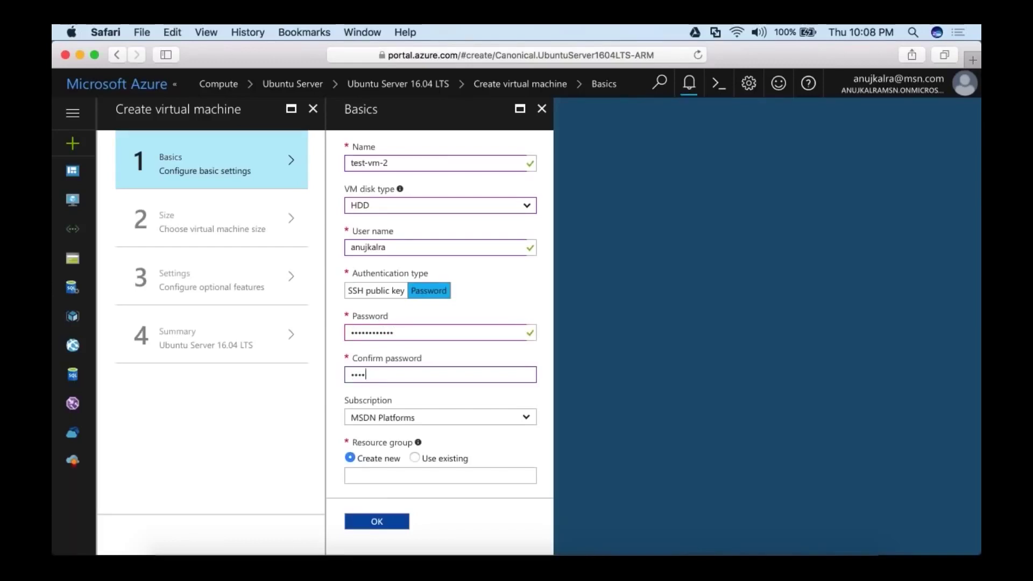
type("••••••••")
key("Tab")
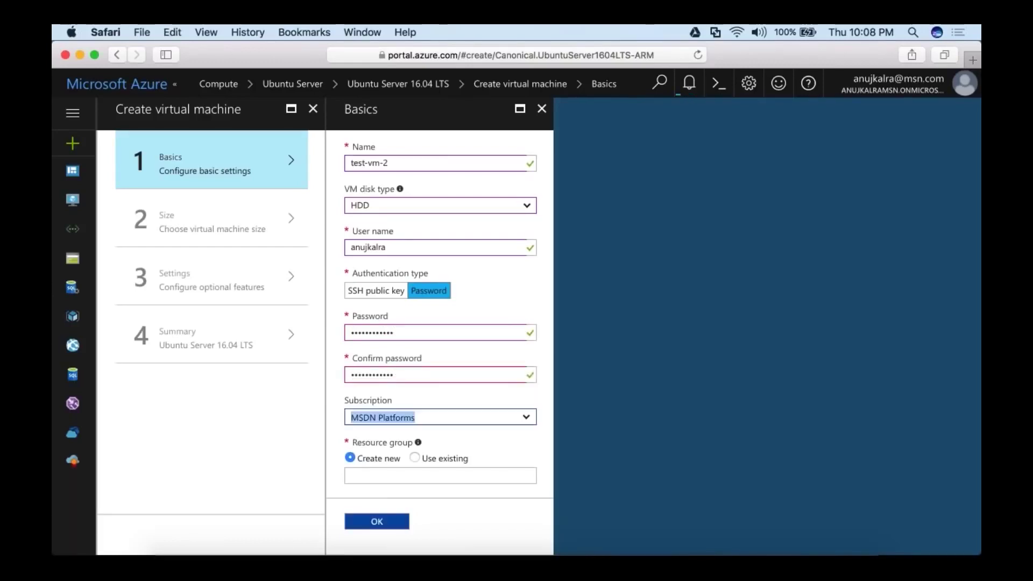
scroll(413, 401, "down", 2)
left_click(414, 407)
left_click(430, 425)
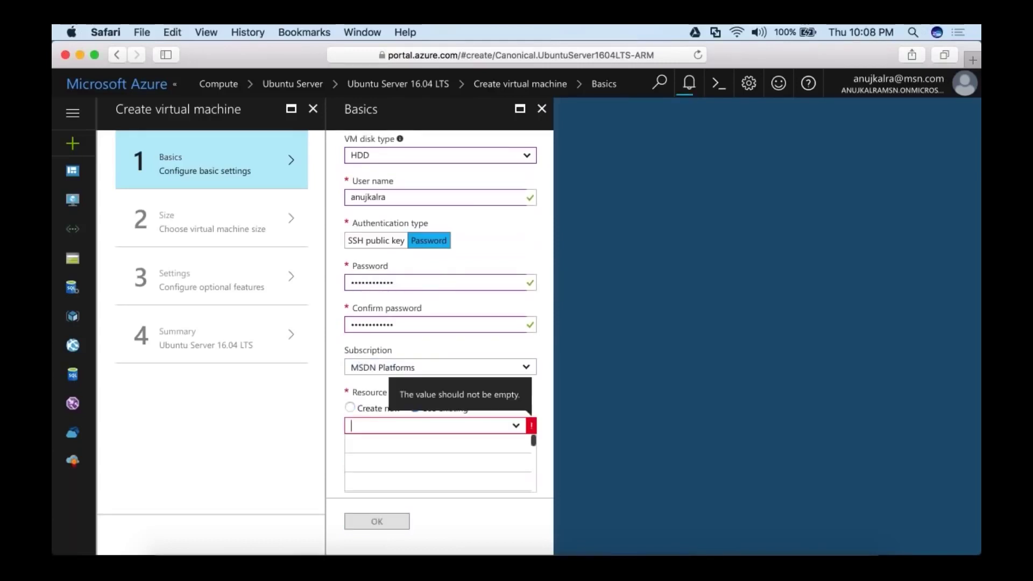
left_click(387, 438)
left_click(383, 522)
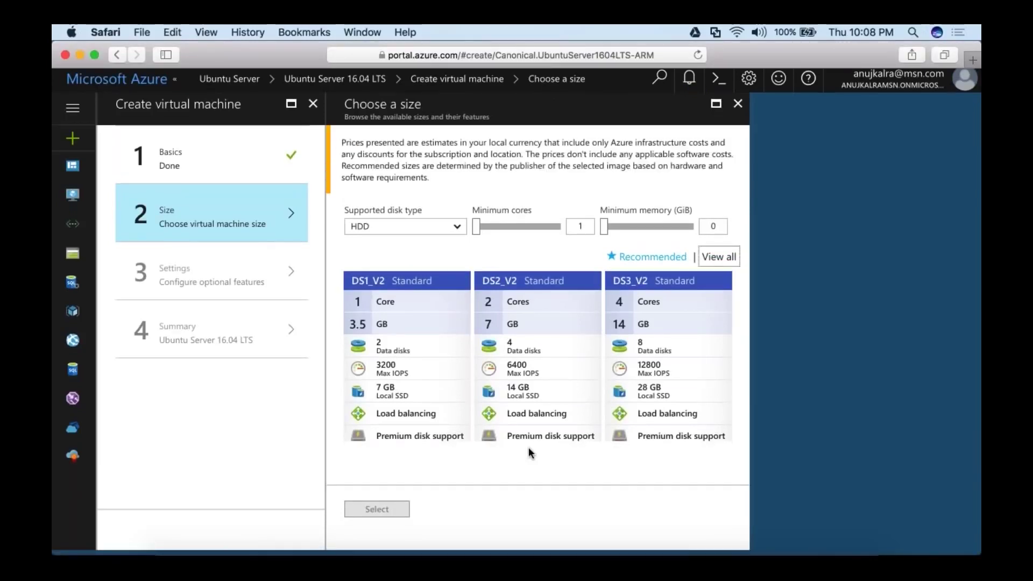
Select the Basic A0 size, accept default settings, and deploy test-vm-2 from the validated Summary.
scroll(530, 453, "down", 10)
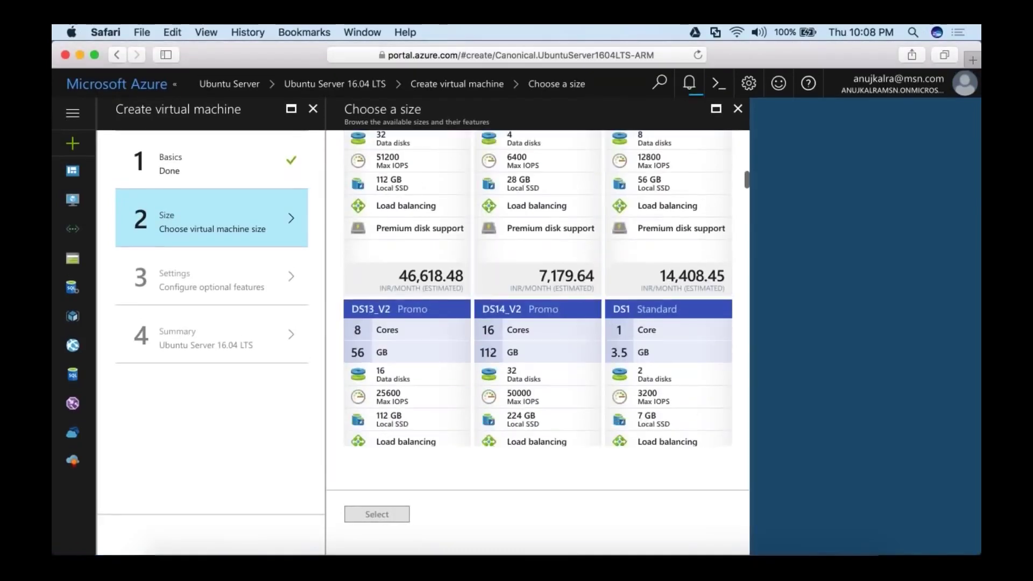
scroll(538, 291, "down", 20)
scroll(538, 291, "down", 8)
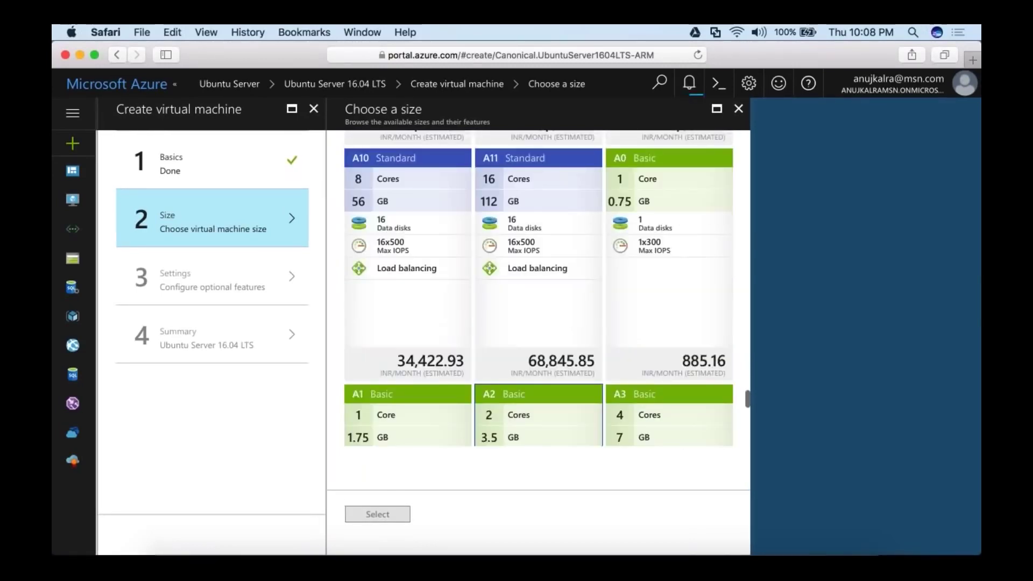
left_click(669, 302)
left_click(377, 514)
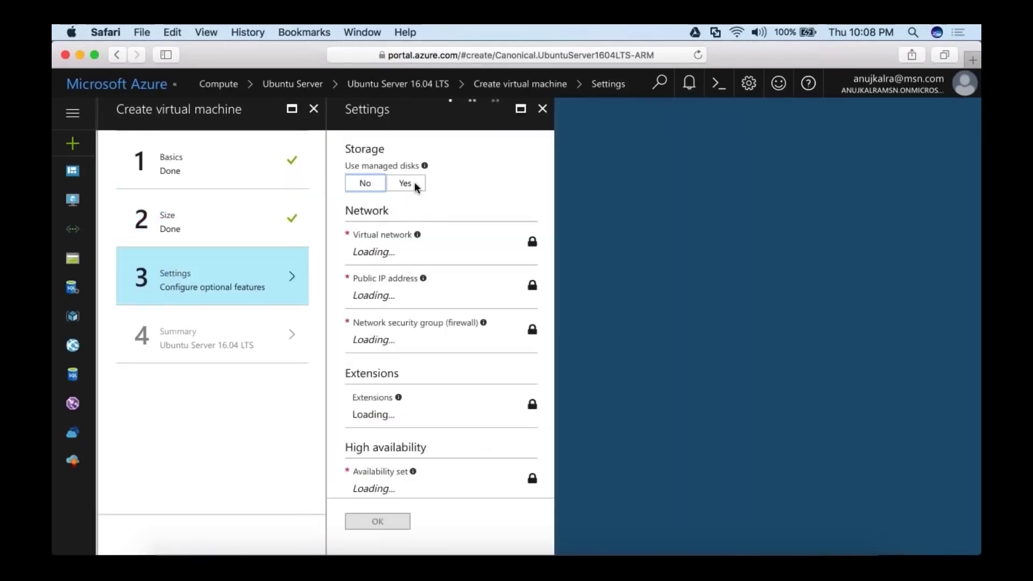
scroll(441, 323, "down", 4)
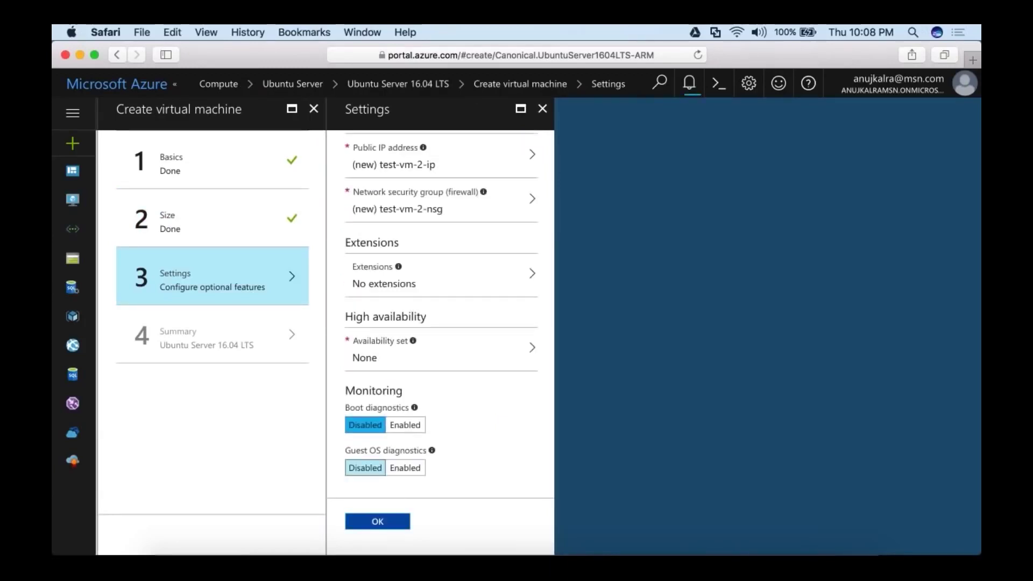
left_click(377, 521)
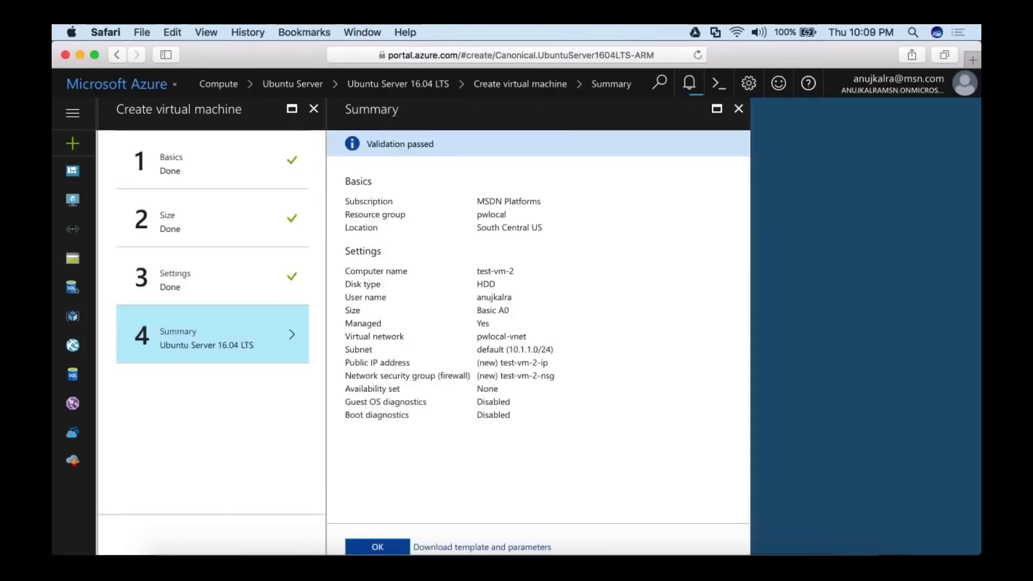
left_click(378, 546)
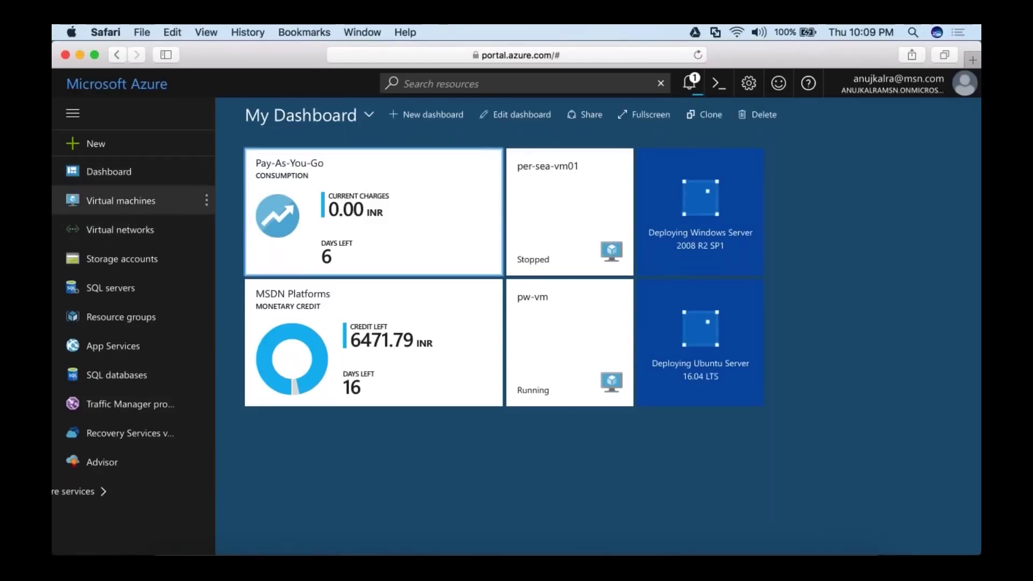
Refresh the Virtual machines list to see test-vm-1 Creating, check deployments, then switch to PowerPoint.
left_click(121, 200)
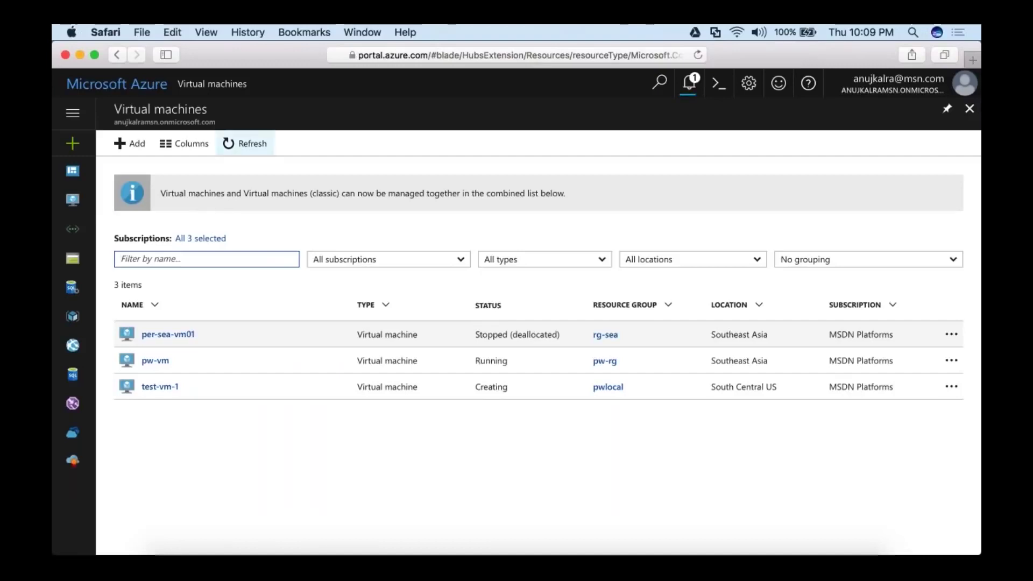
left_click(244, 143)
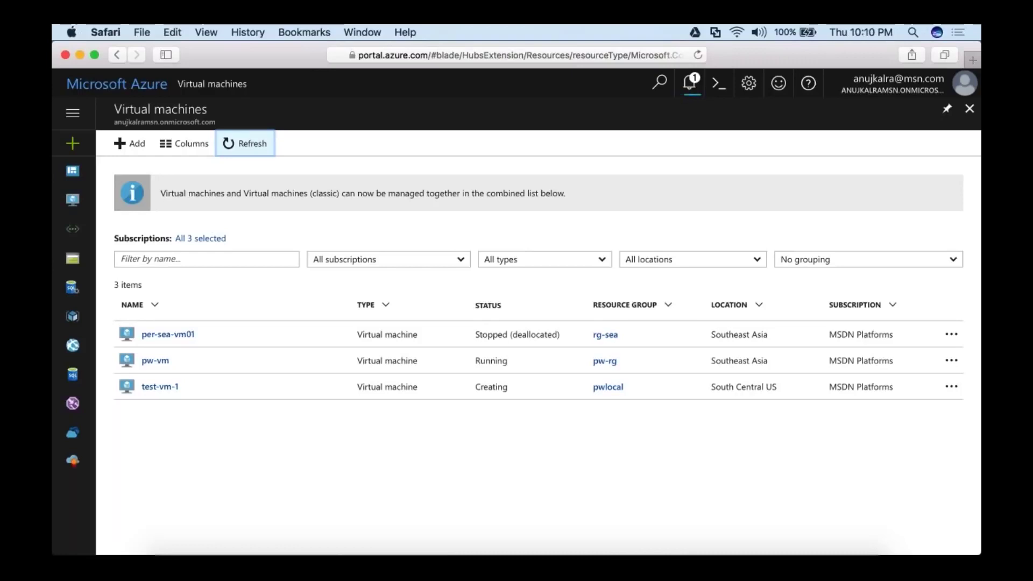
left_click(683, 84)
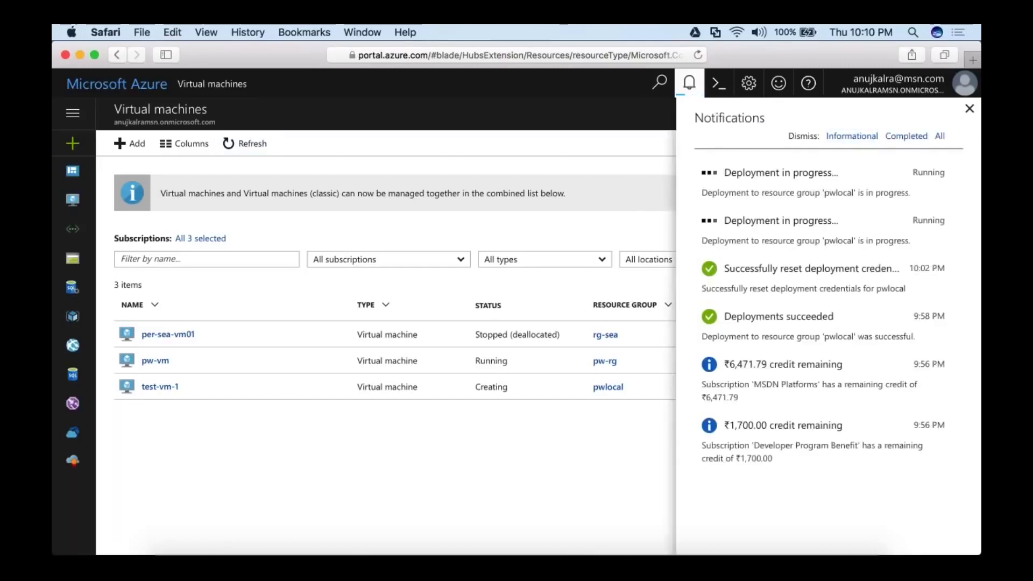
left_click(969, 109)
left_click(714, 551)
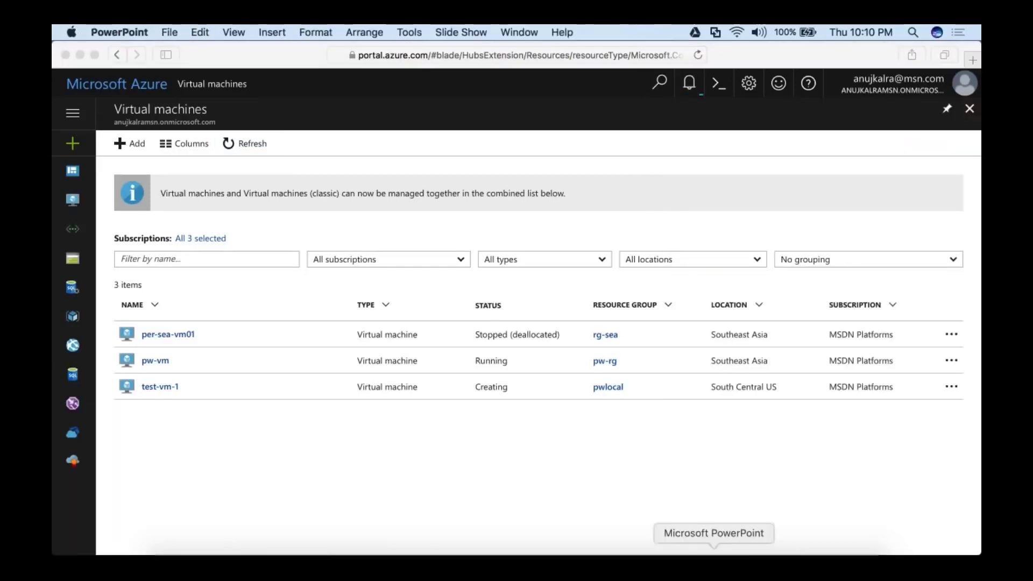
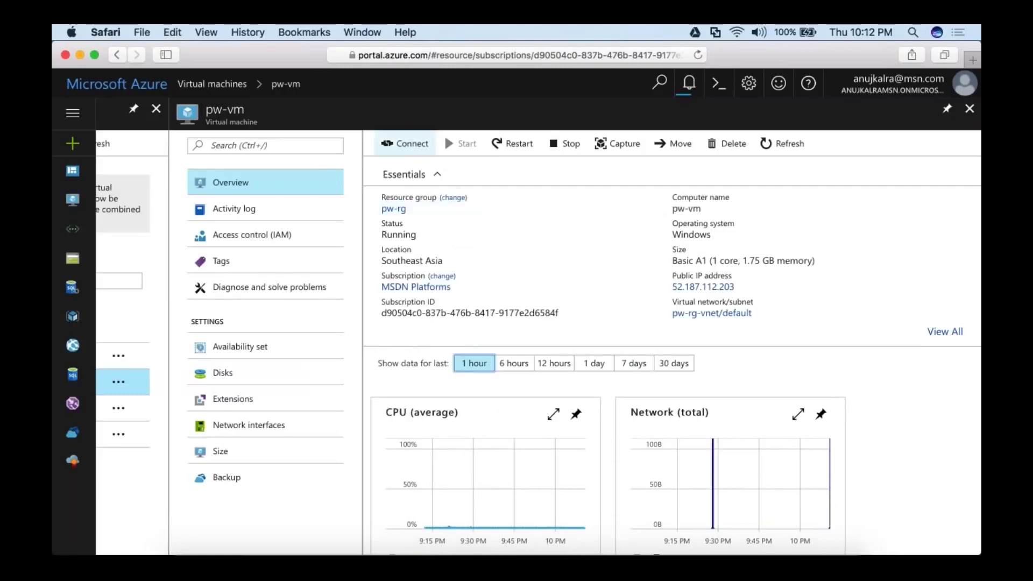
Request a remote connection to the running pw-vm from its Overview page.
left_click(408, 143)
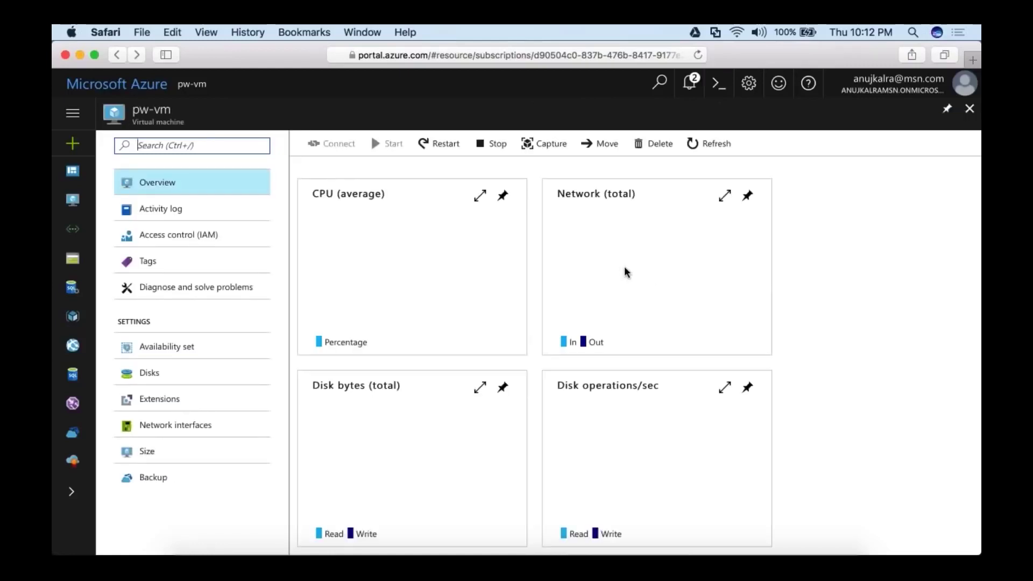
mouse_move(706, 290)
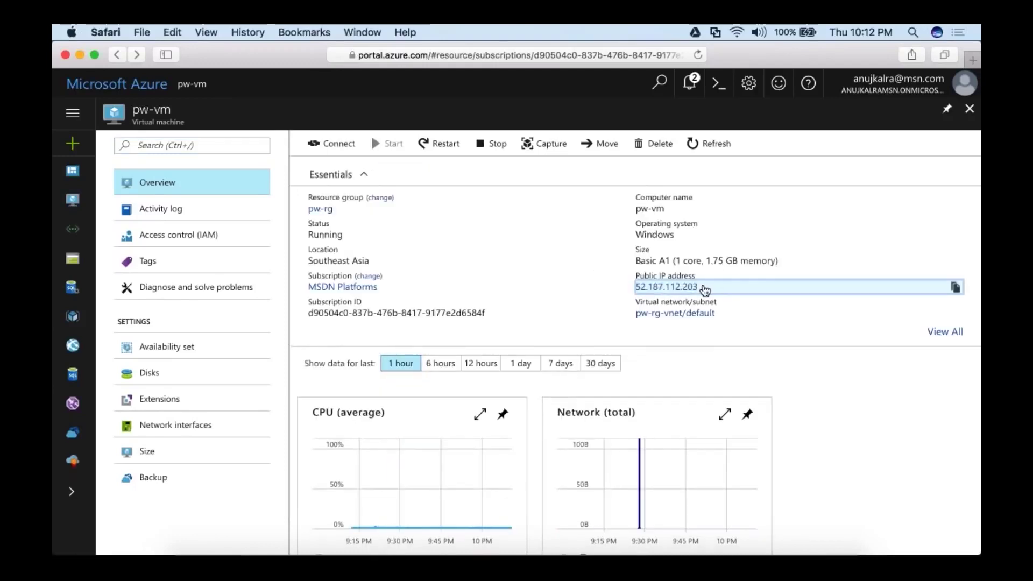
Copy pw-vm's public IP 52.187.112.203 and launch Microsoft Remote Desktop through a 'remot' Spotlight search.
mouse_move(701, 291)
left_mouse_down()
mouse_move(682, 277)
mouse_move(699, 288)
left_mouse_up()
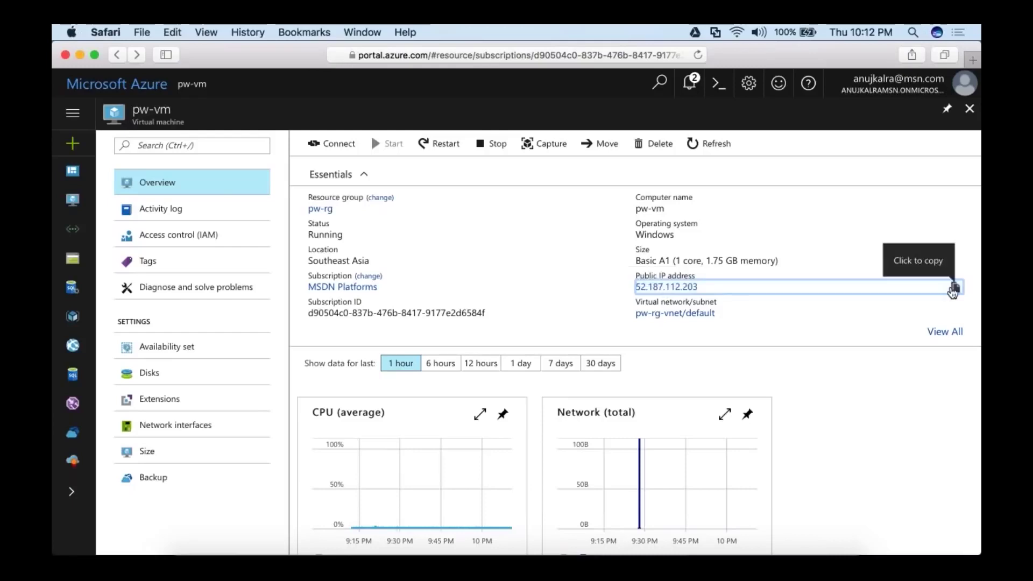
left_click(953, 290)
left_click(913, 32)
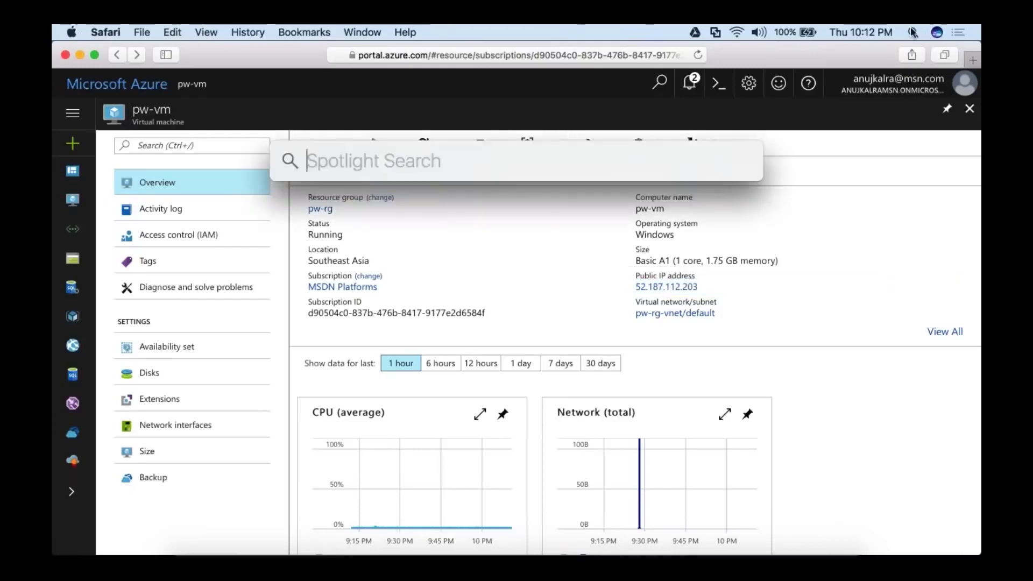
type("remot")
key("Return")
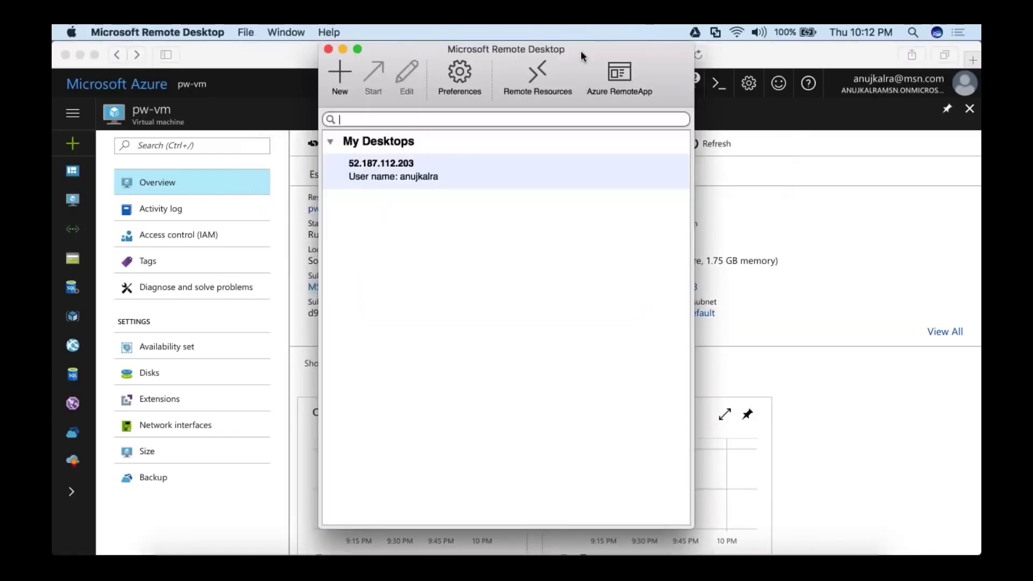
Connect to the 52.187.112.203 desktop, accepting the unverified certificate.
left_click_drag(583, 55, 437, 77)
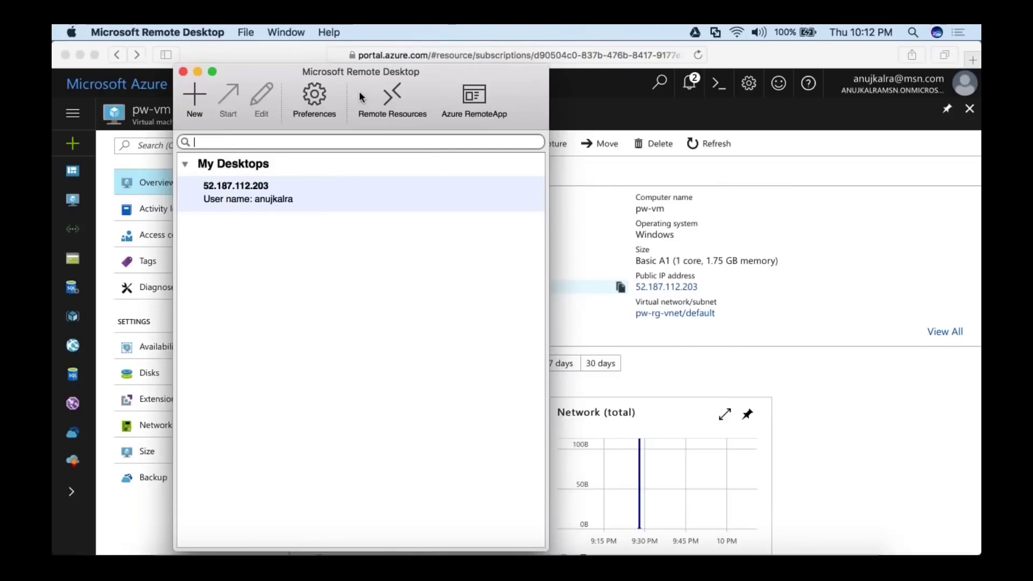
double_click(373, 203)
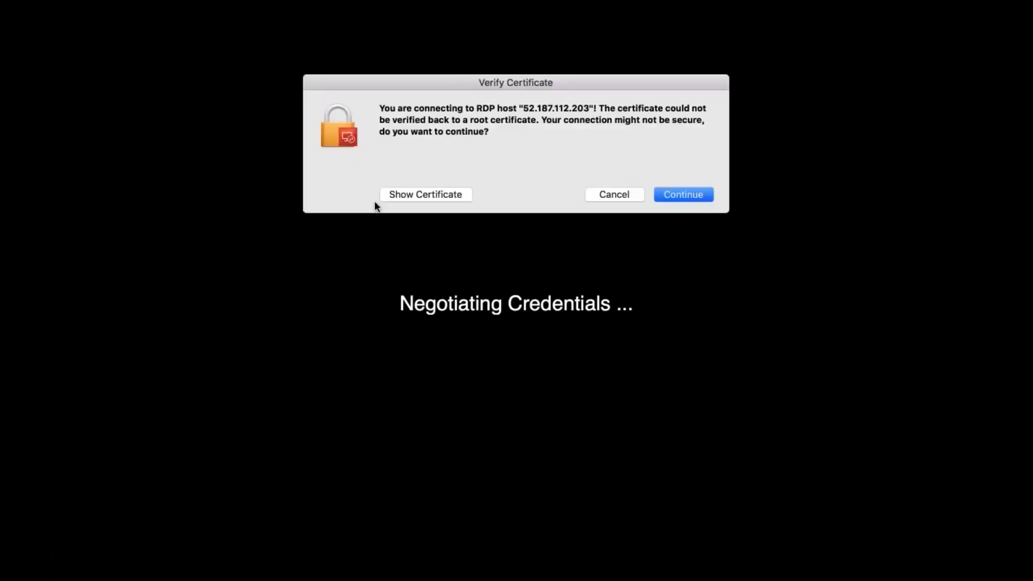
left_click(681, 194)
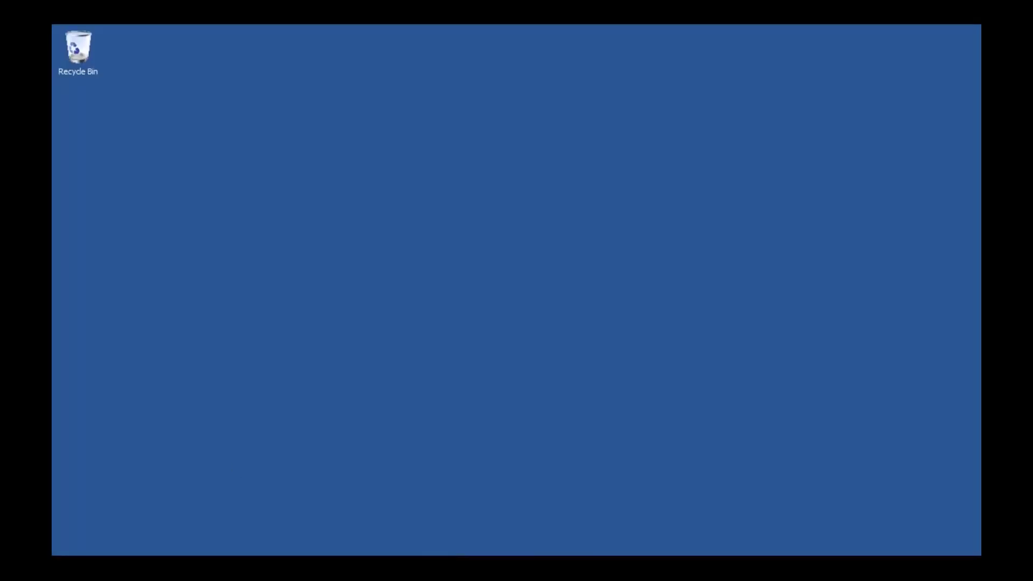
On the remote server, dismiss the updates notice and close the System window and Server Manager.
key("super")
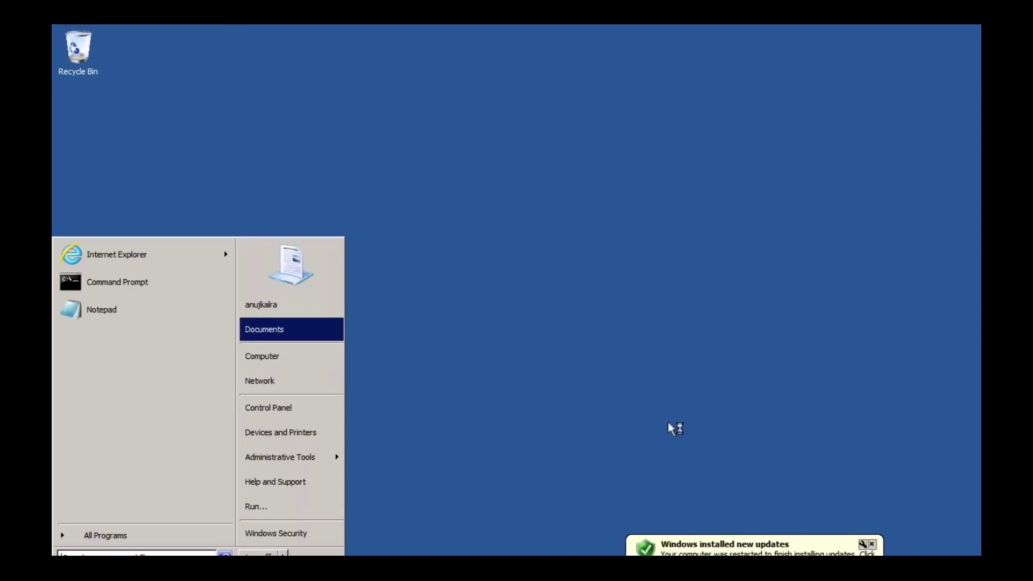
left_click(872, 544)
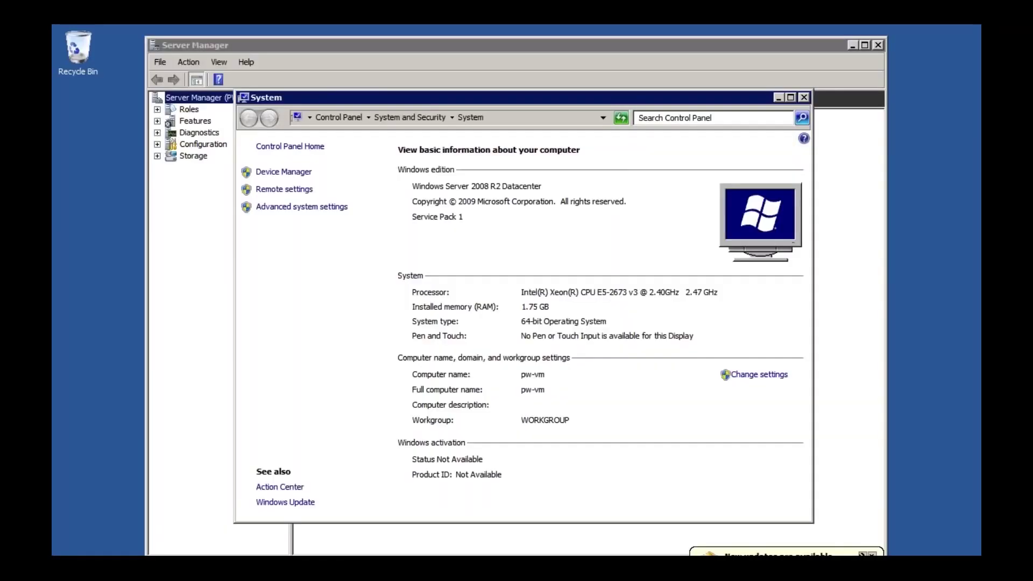
left_click(790, 98)
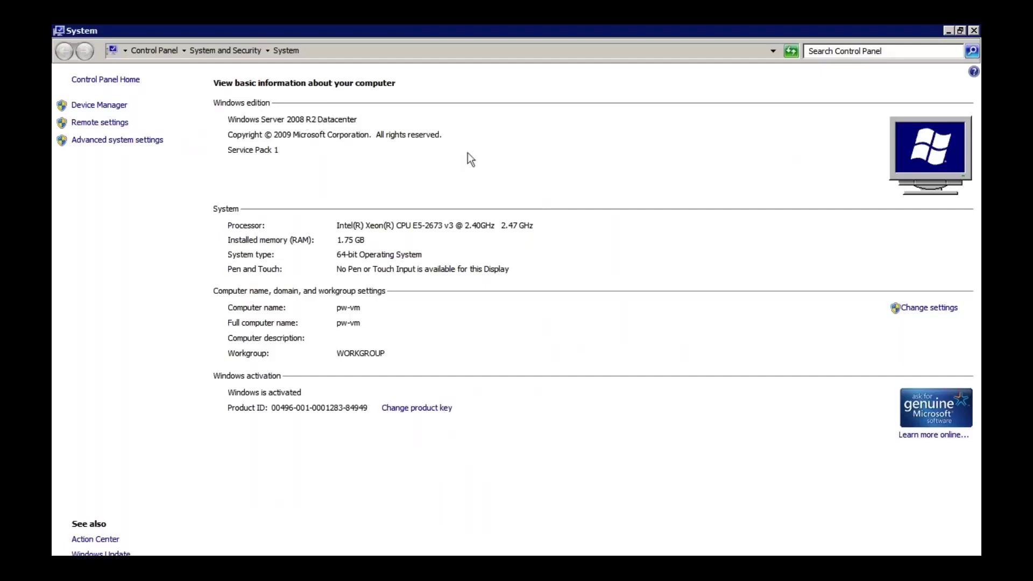
left_click(973, 31)
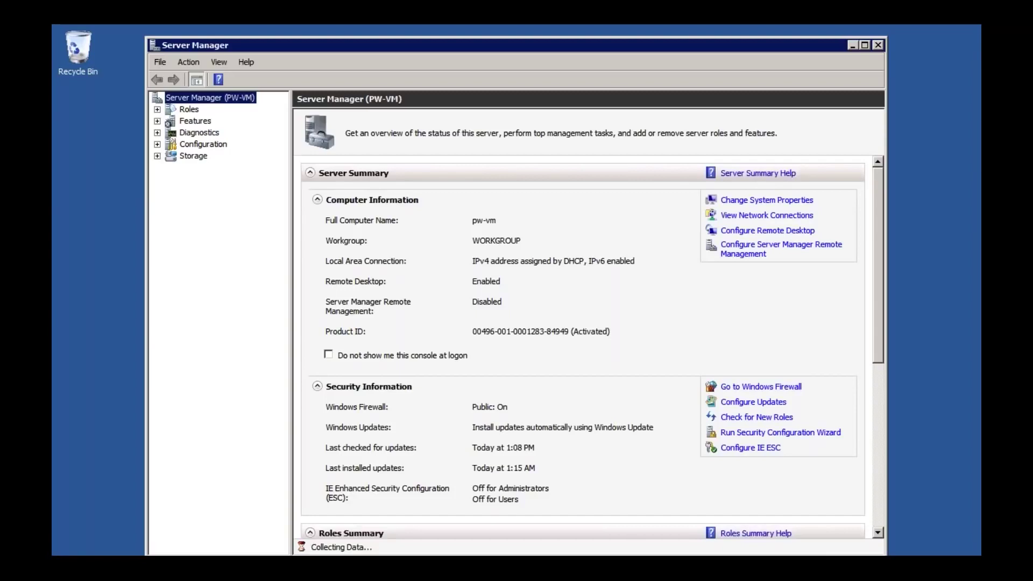
left_click(875, 43)
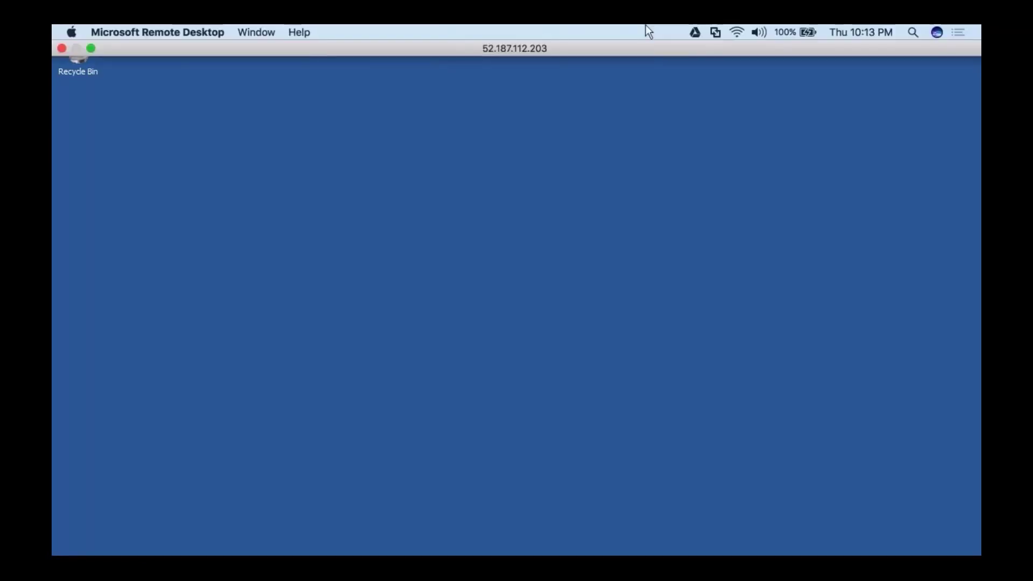
Leave the full-screen session, return to the Azure portal, and list pw-vm's available sizes.
left_click(90, 48)
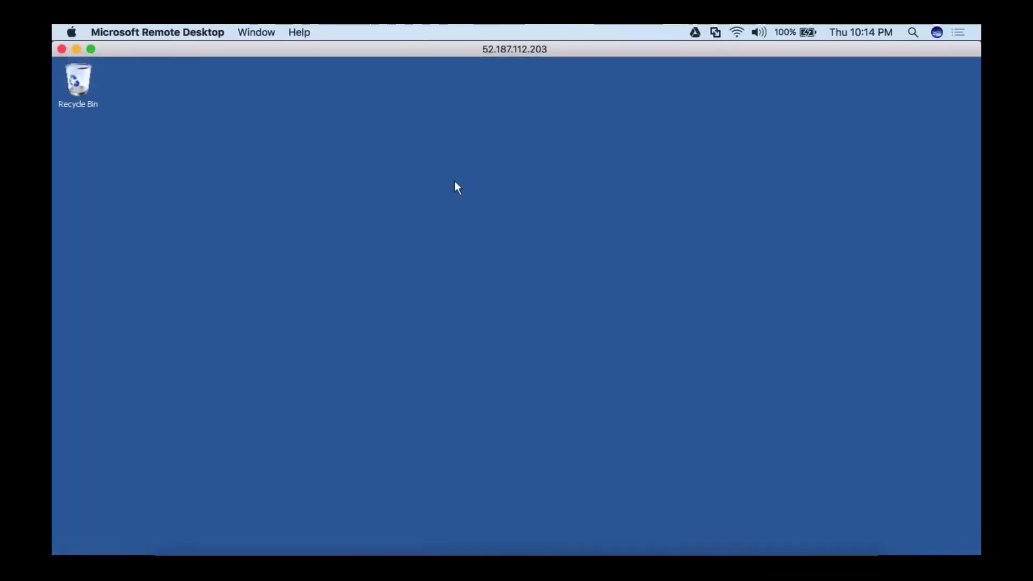
left_click(299, 546)
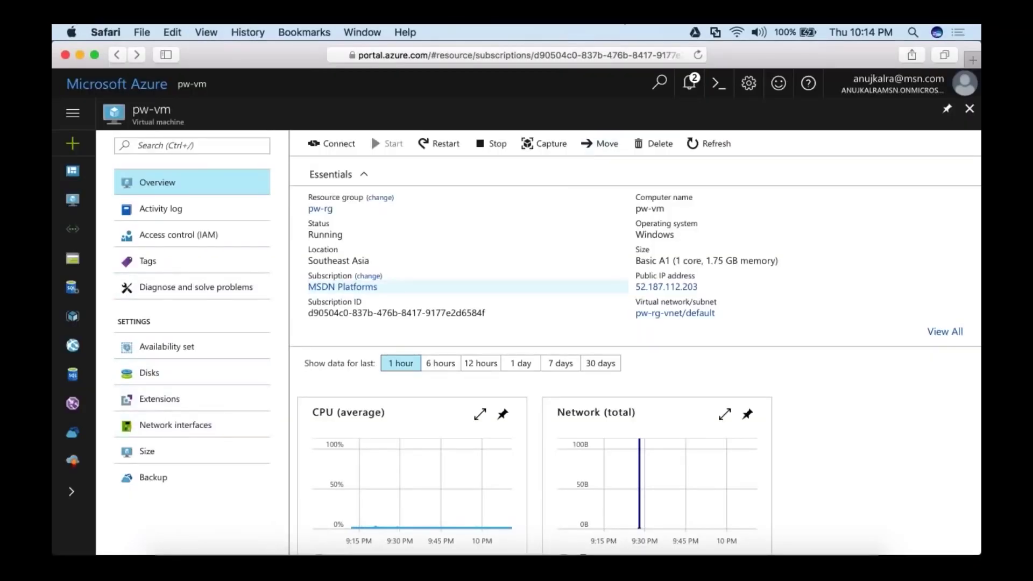
scroll(192, 323, "down", 5)
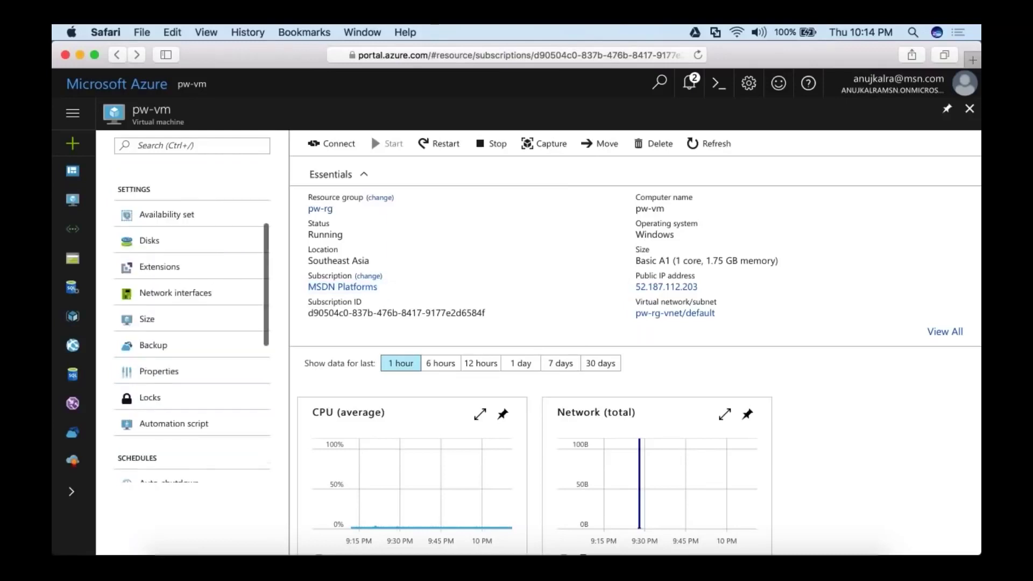
scroll(185, 317, "down", 2)
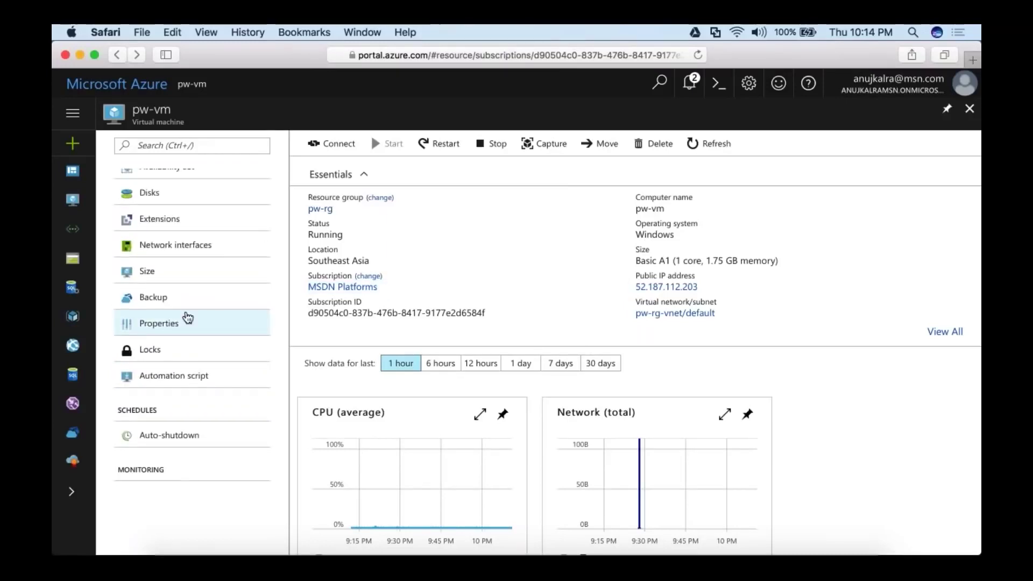
left_click(162, 270)
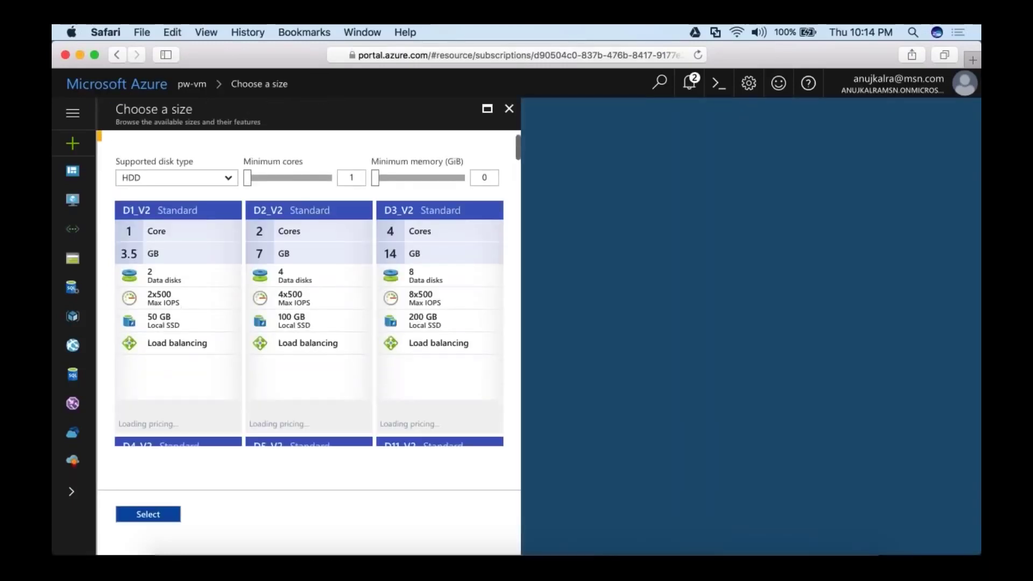
Select D2_V2 and check notifications, then close the size picker and pw-vm without resizing.
scroll(309, 323, "down", 3)
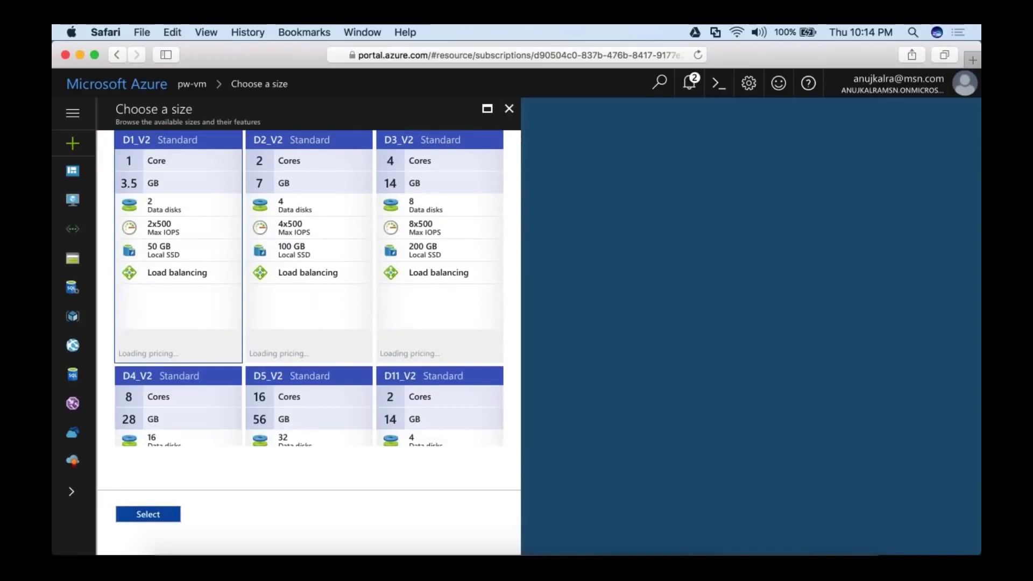
left_click(309, 246)
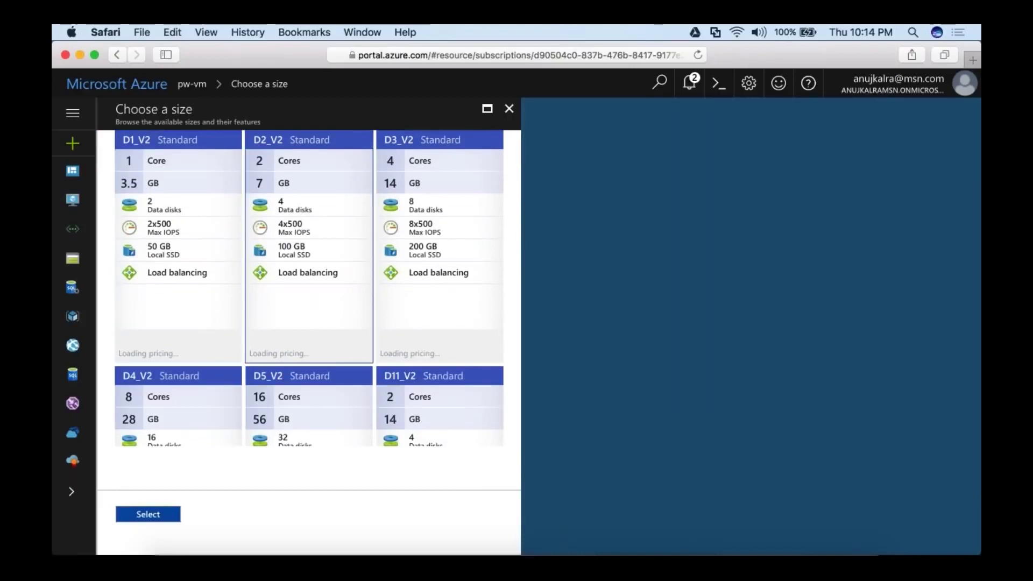
left_click(689, 83)
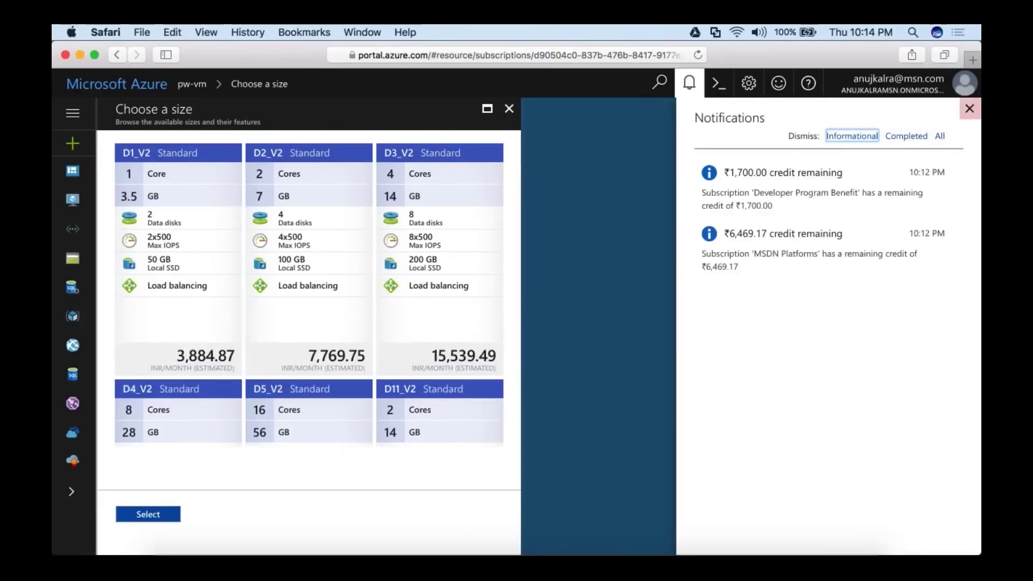
left_click(969, 108)
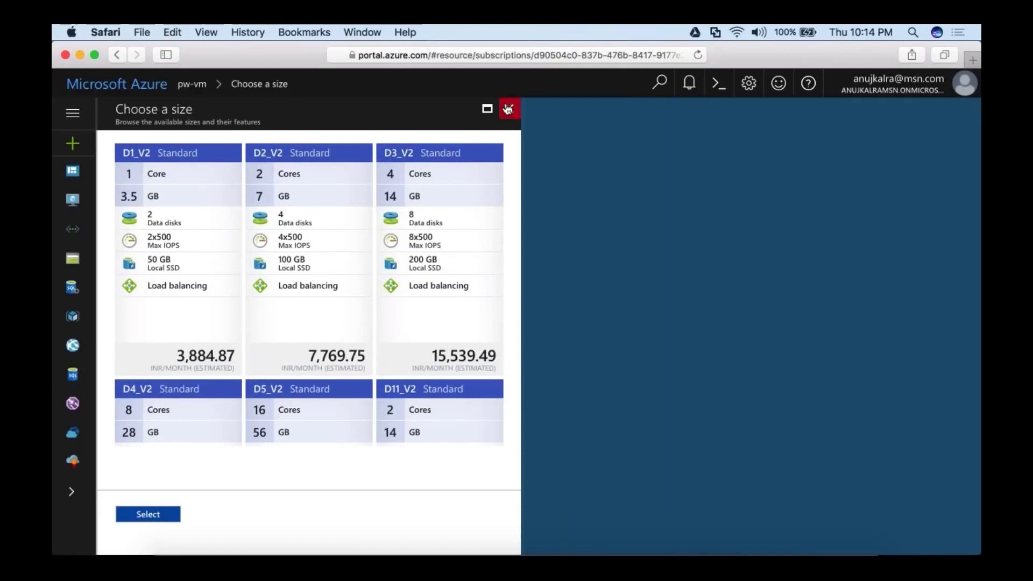
left_click(509, 108)
left_click(970, 109)
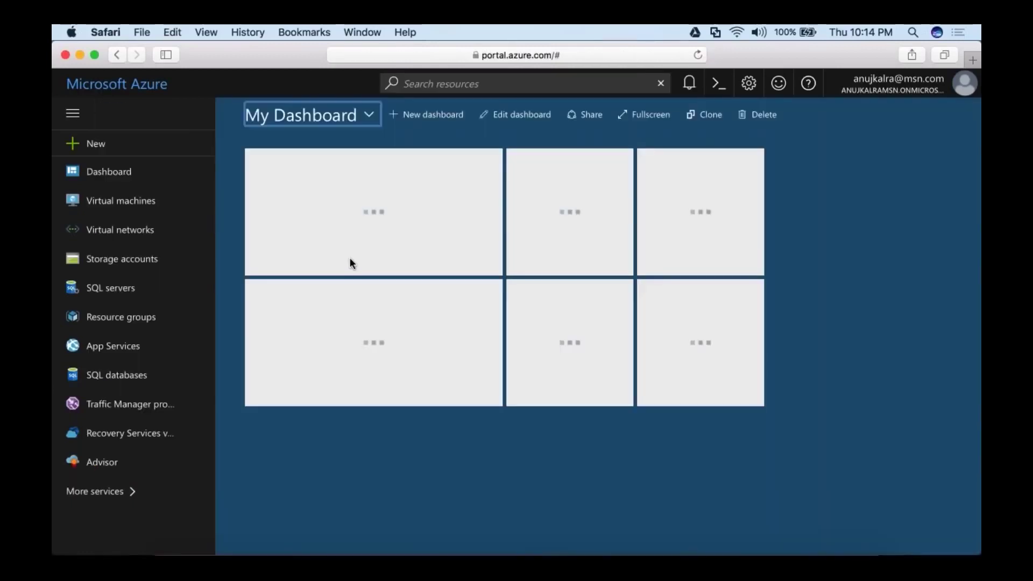
left_click(700, 398)
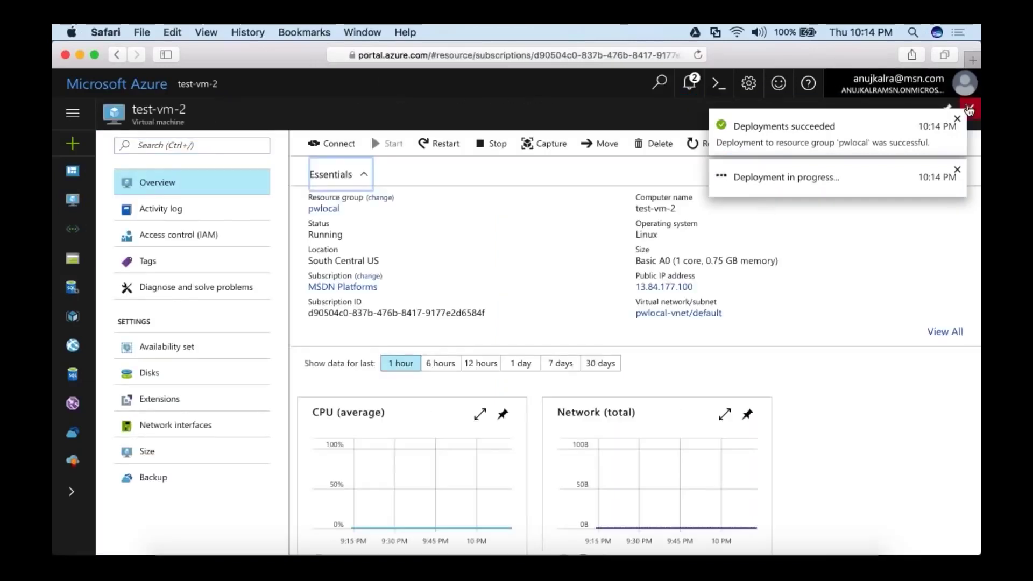
left_click(969, 108)
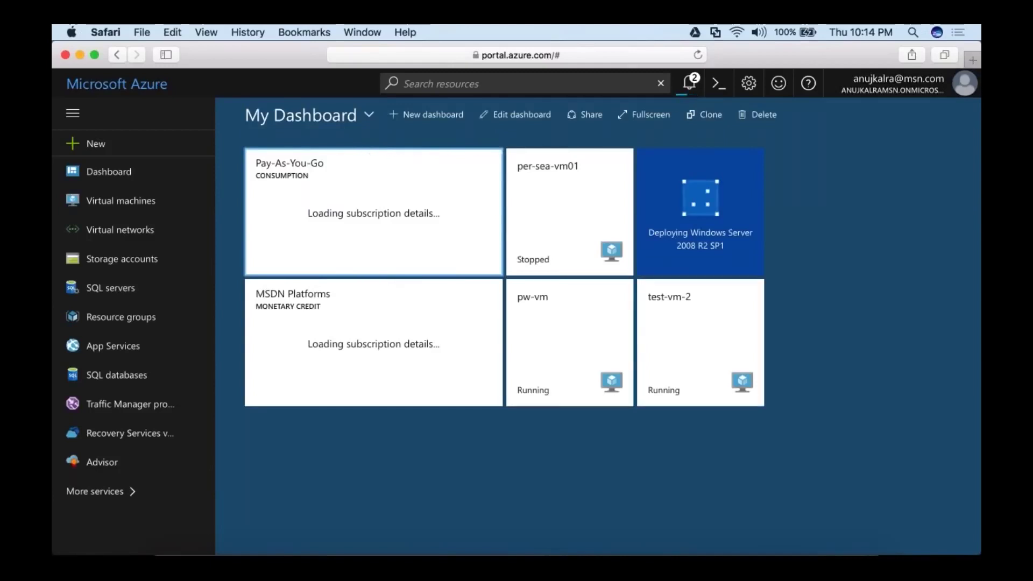
left_click(157, 217)
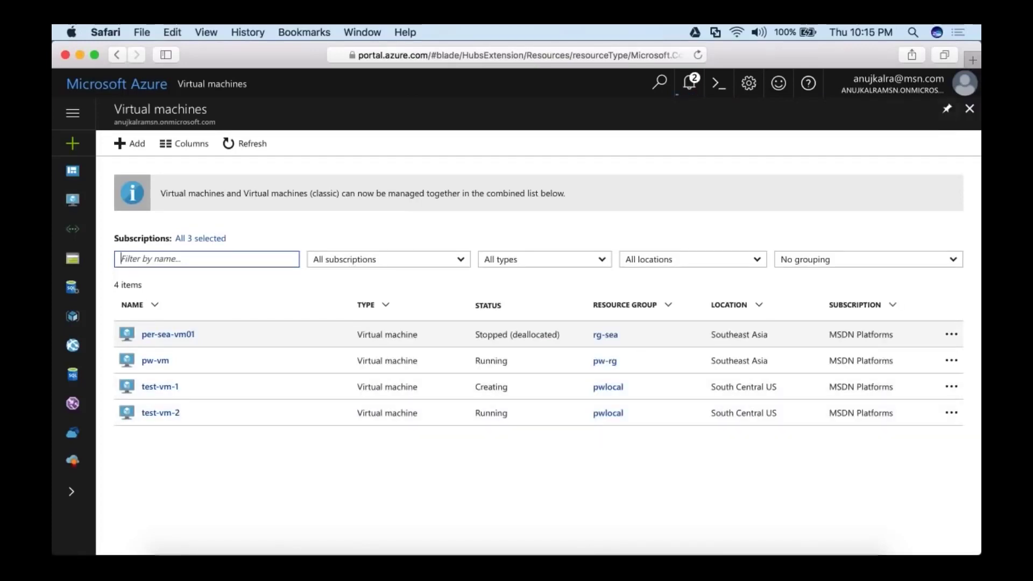
left_click(969, 108)
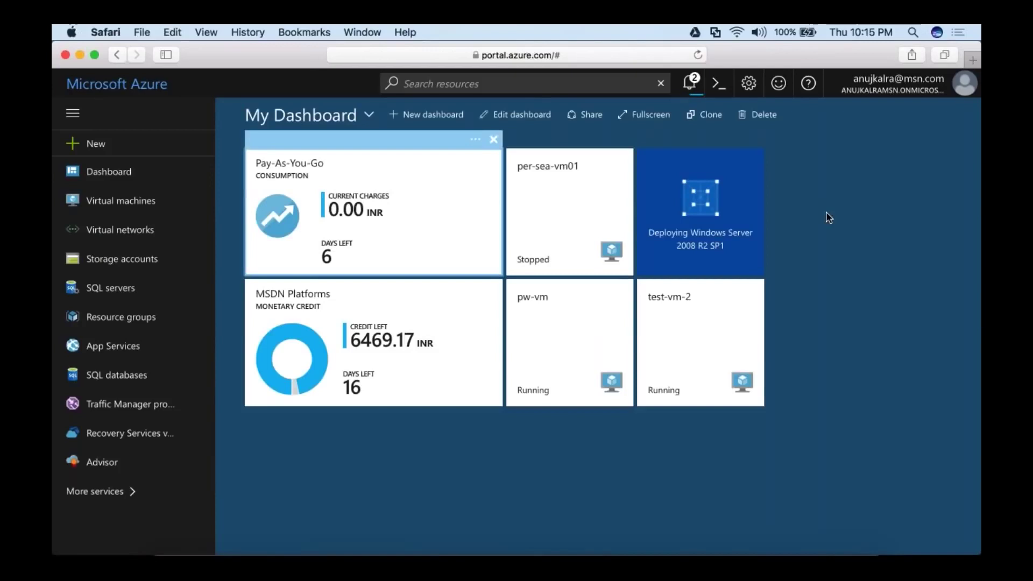
left_click(692, 87)
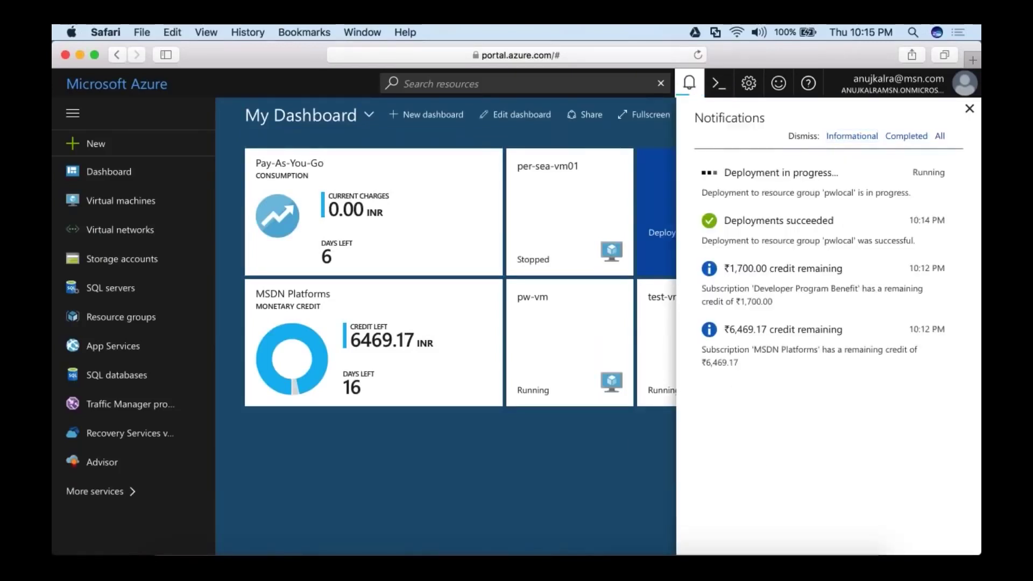
left_click(633, 444)
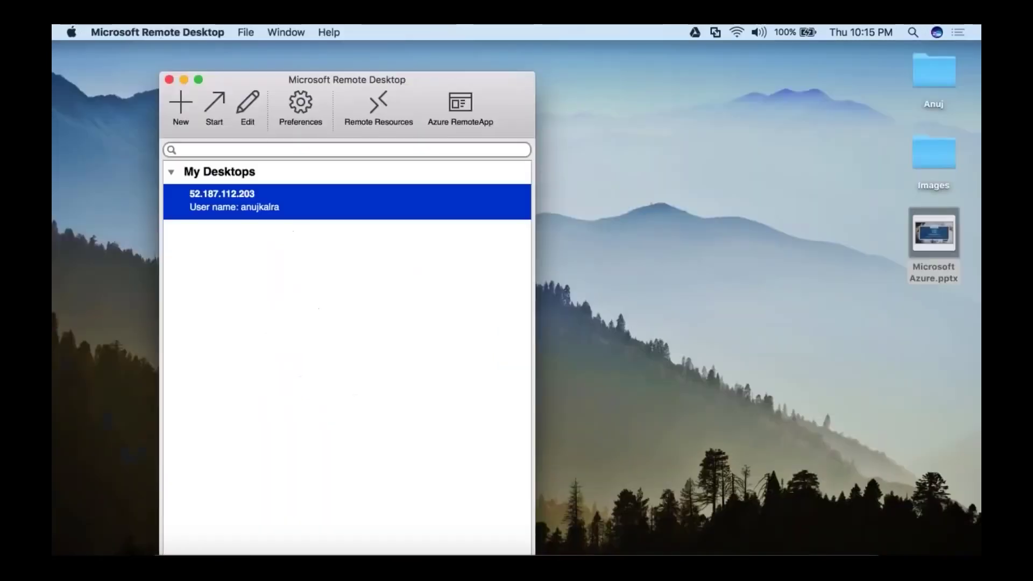
Quit Microsoft Remote Desktop with Cmd+Q.
key("super+q")
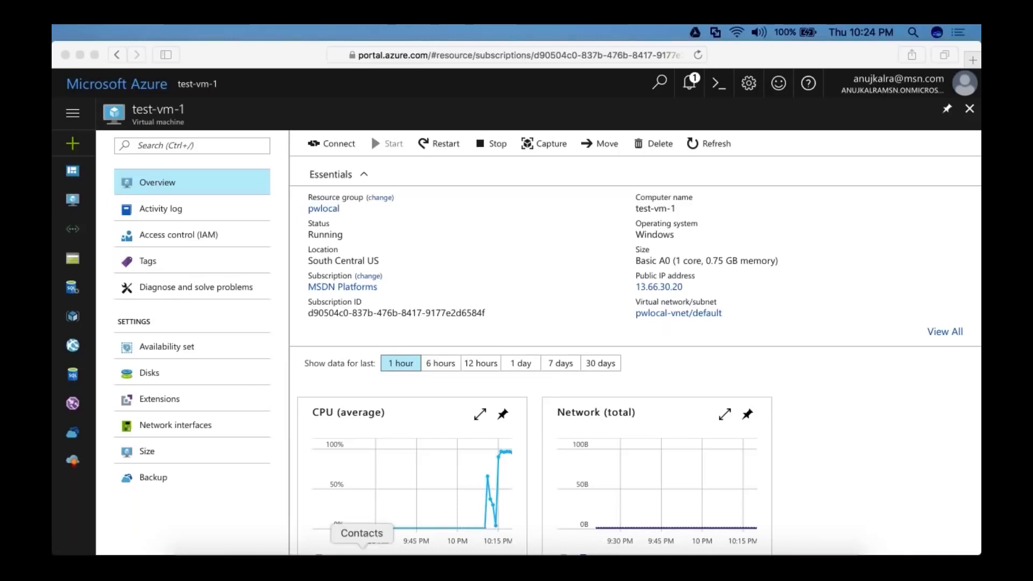
Bring the Azure portal showing test-vm-1 to the front, then start a new Safari tab.
left_click(320, 552)
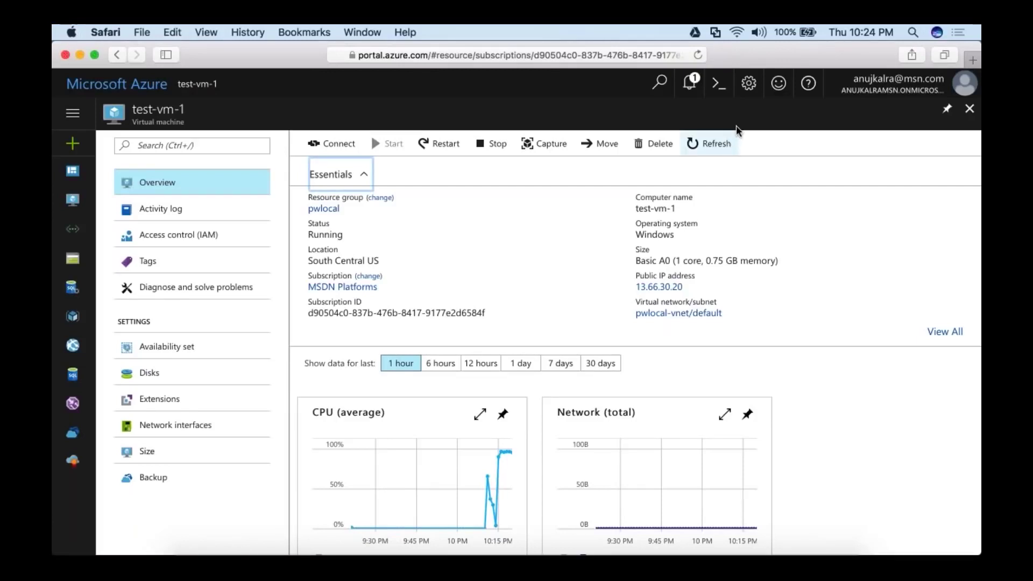
left_click(973, 61)
Search Google for 'microsoft oms' and open the OMS overview, then filter Azure services by 'auto'.
type("microsoft oms")
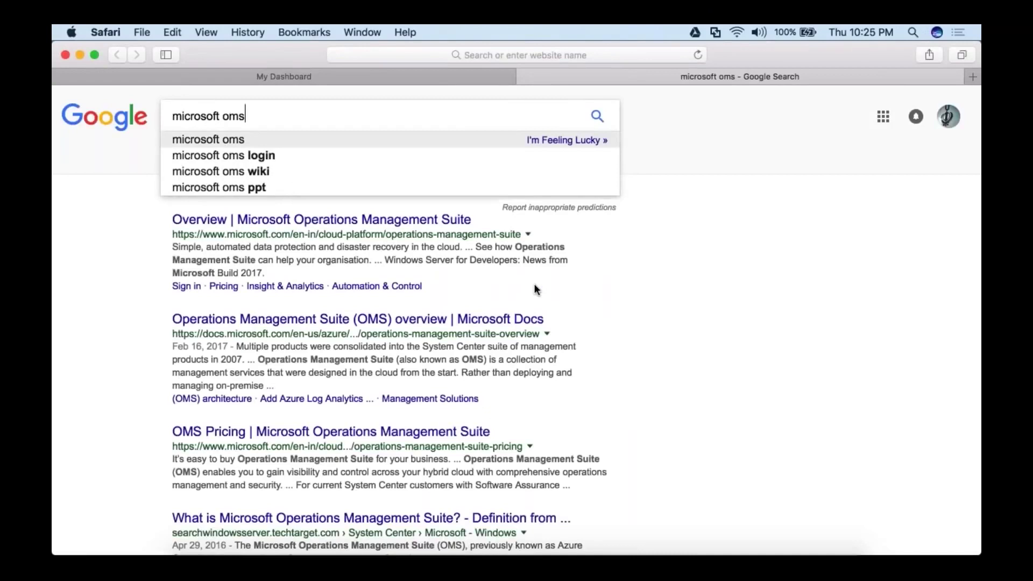
left_click(323, 220)
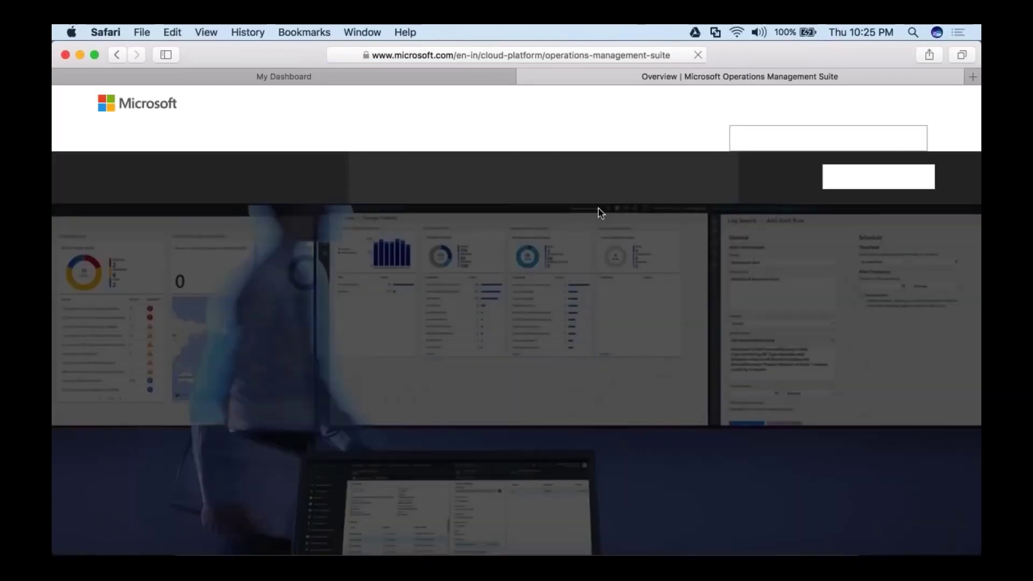
left_click(454, 70)
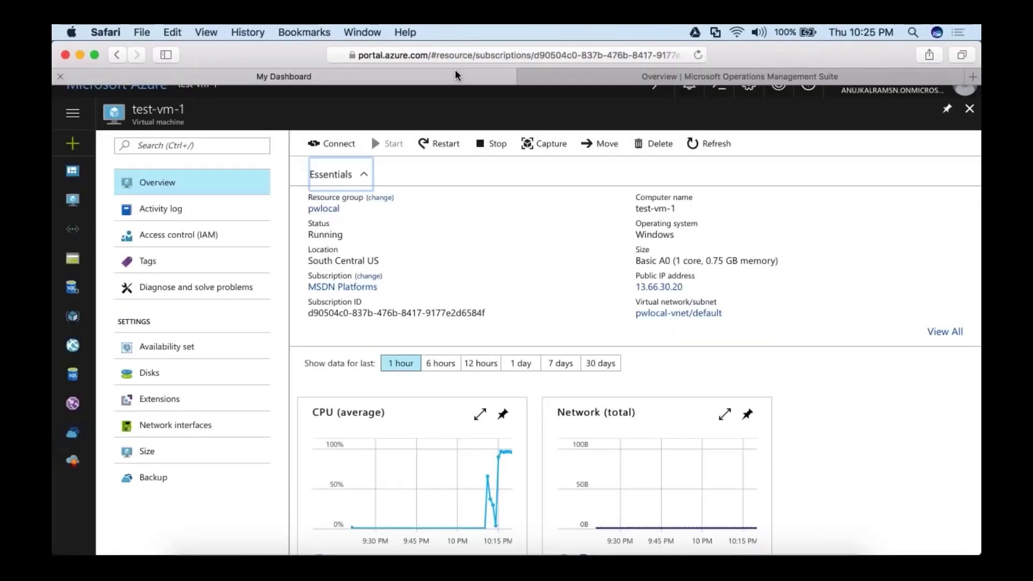
left_click(73, 507)
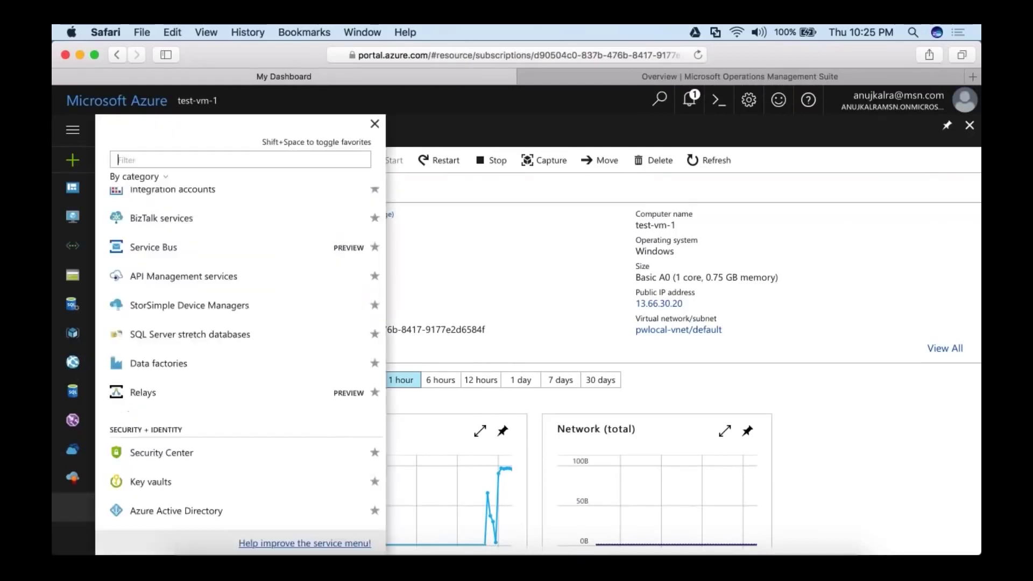
type("auto")
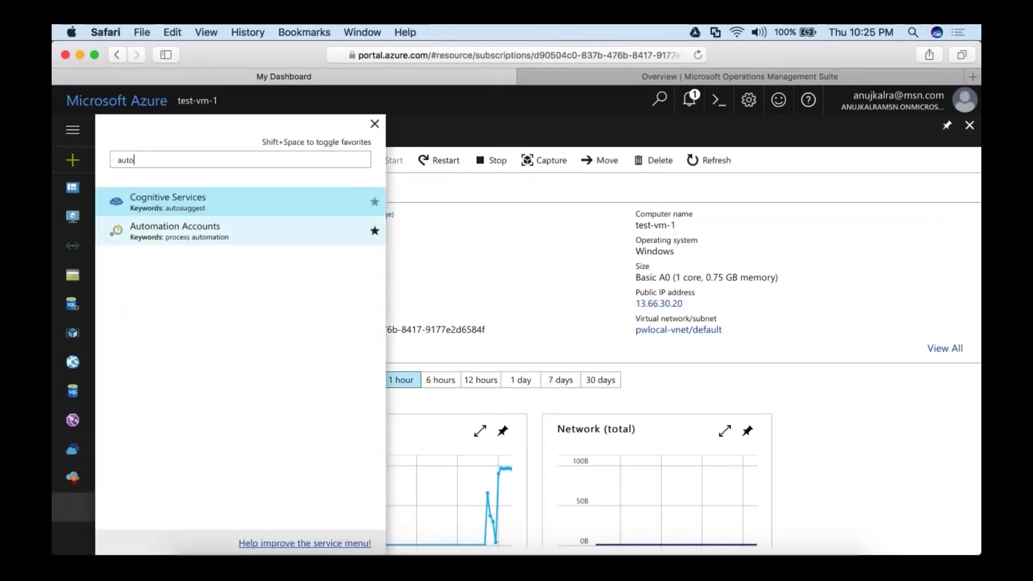
left_click(591, 80)
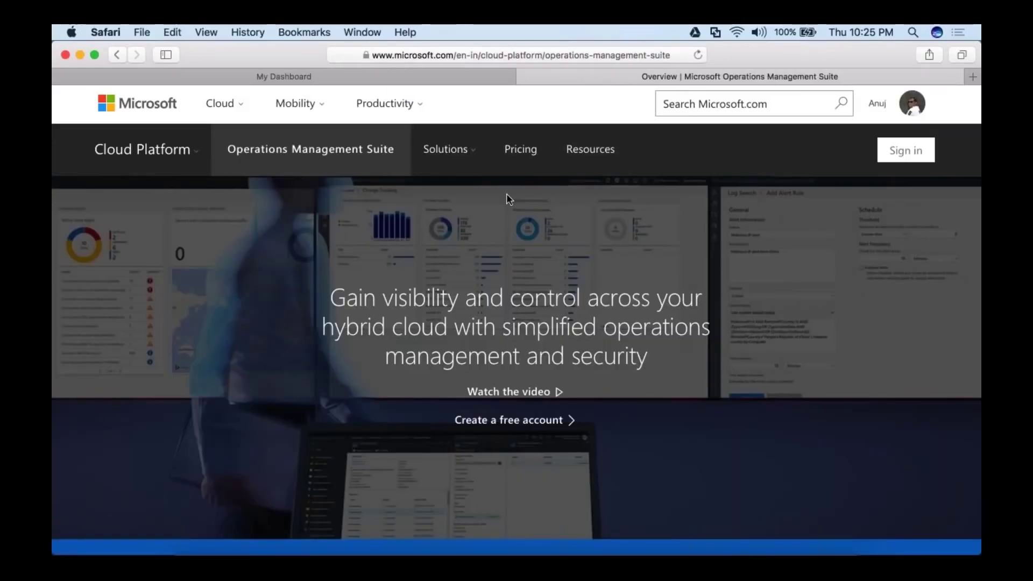
Review per-node prices for all four solutions on the OMS Pricing page, then close it.
scroll(506, 194, "down", 3)
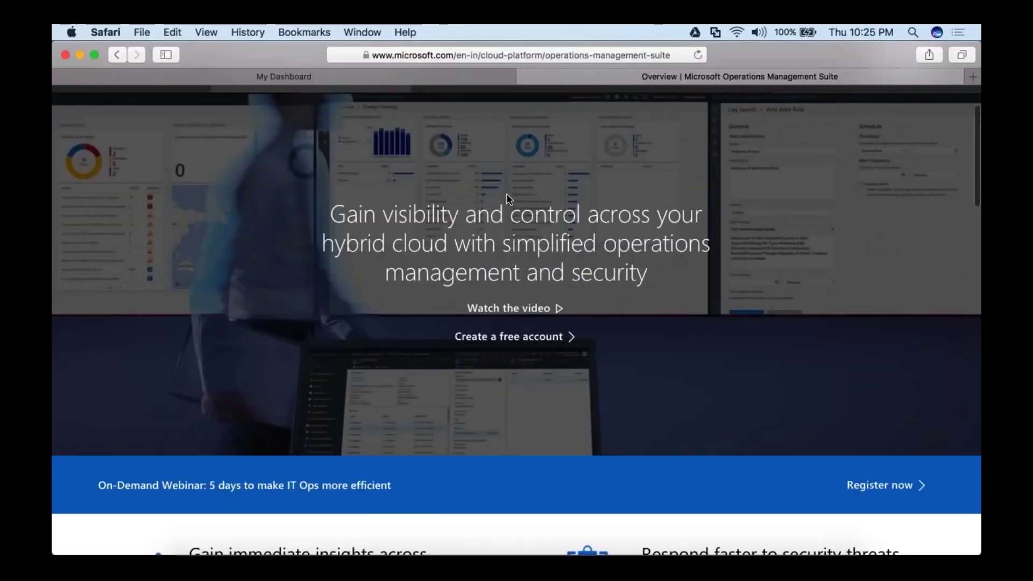
scroll(506, 192, "up", 3)
left_click(520, 149)
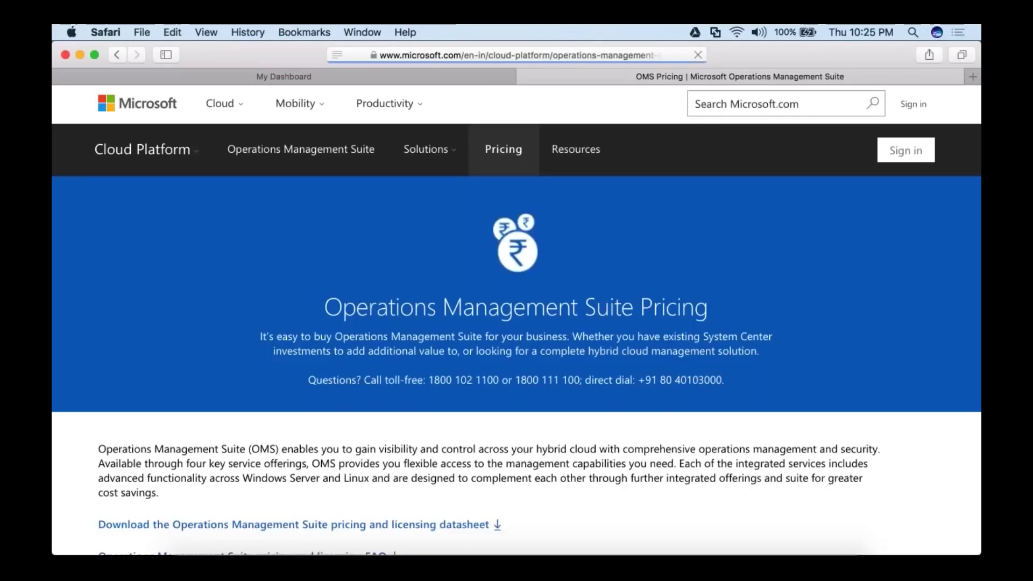
scroll(517, 301, "down", 1)
scroll(516, 317, "down", 10)
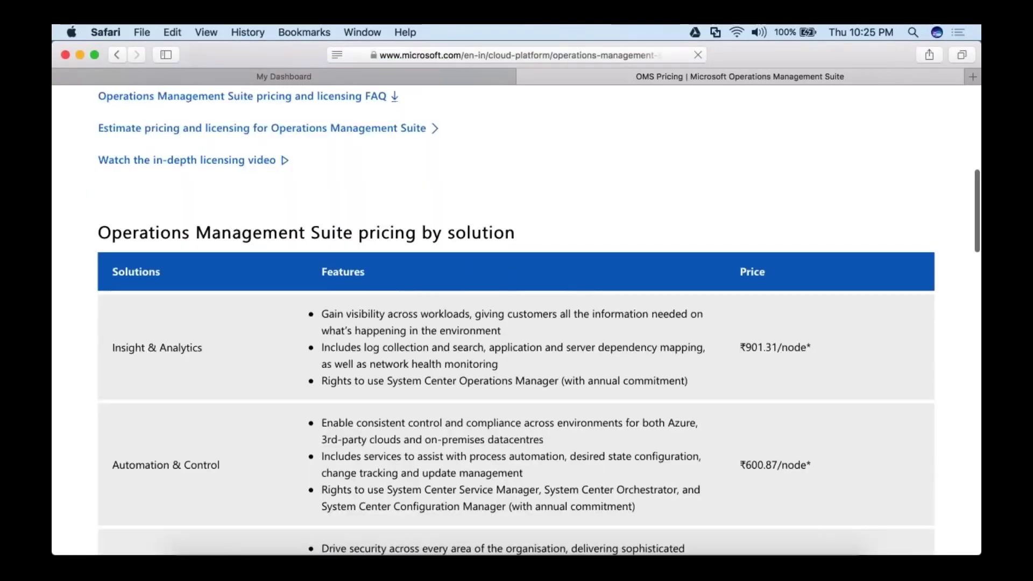
scroll(757, 263, "down", 2)
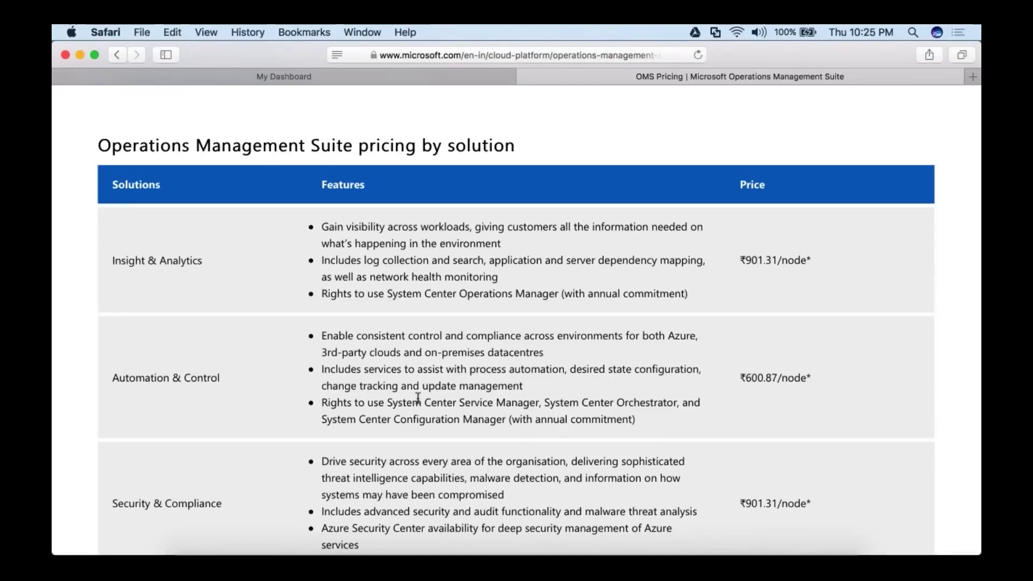
scroll(418, 397, "down", 1)
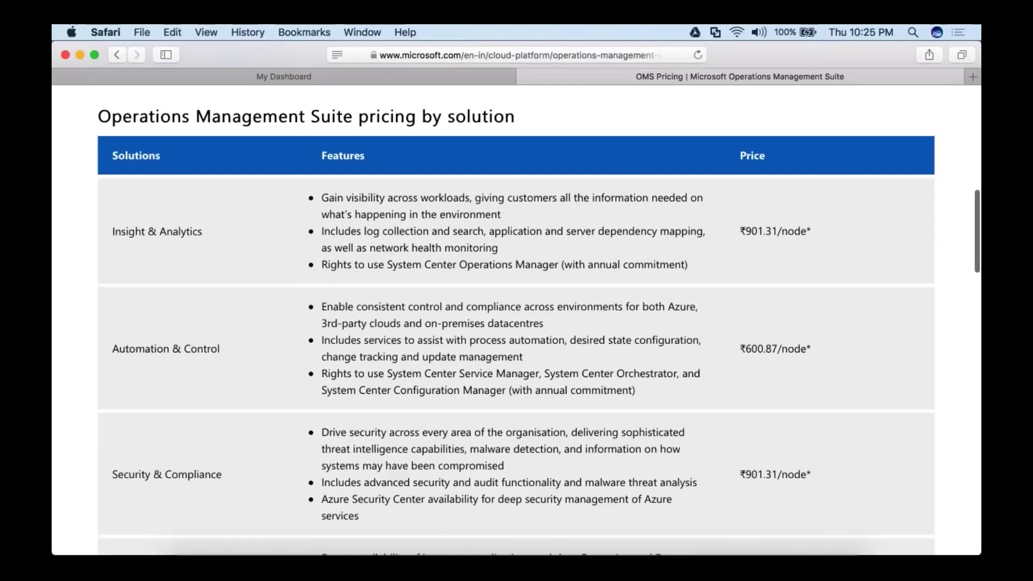
scroll(516, 323, "down", 3)
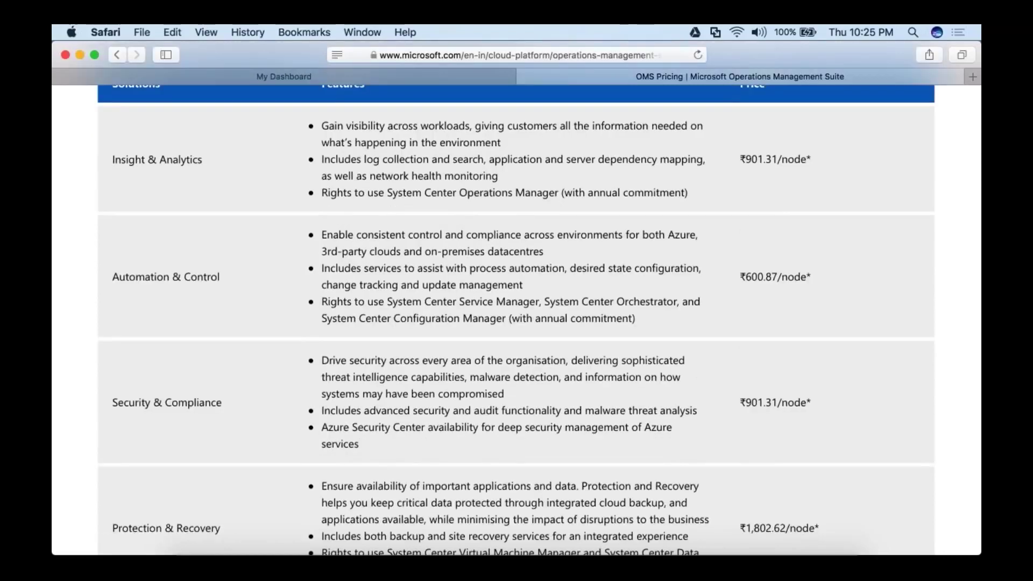
scroll(516, 322, "down", 5)
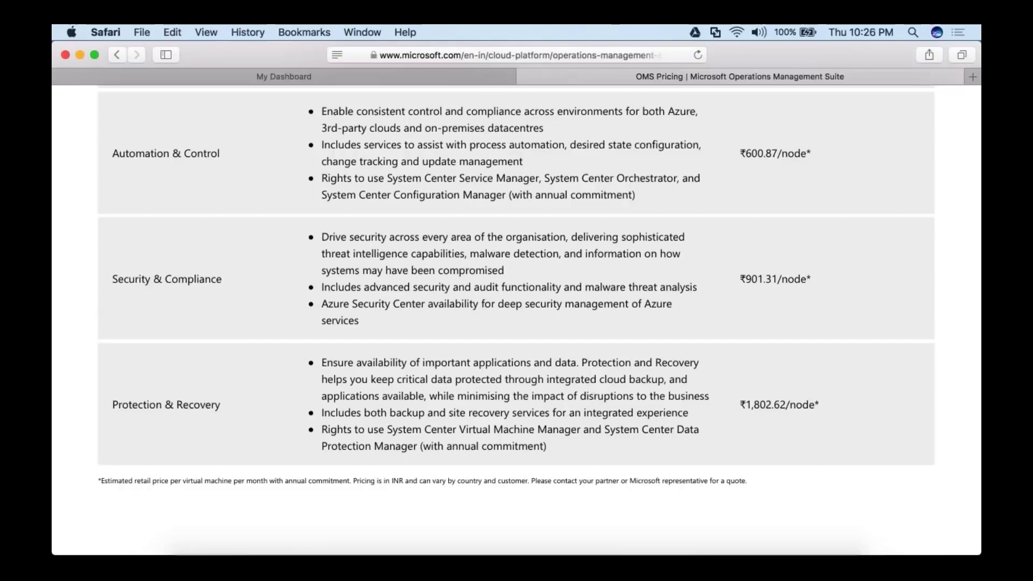
left_click(525, 76)
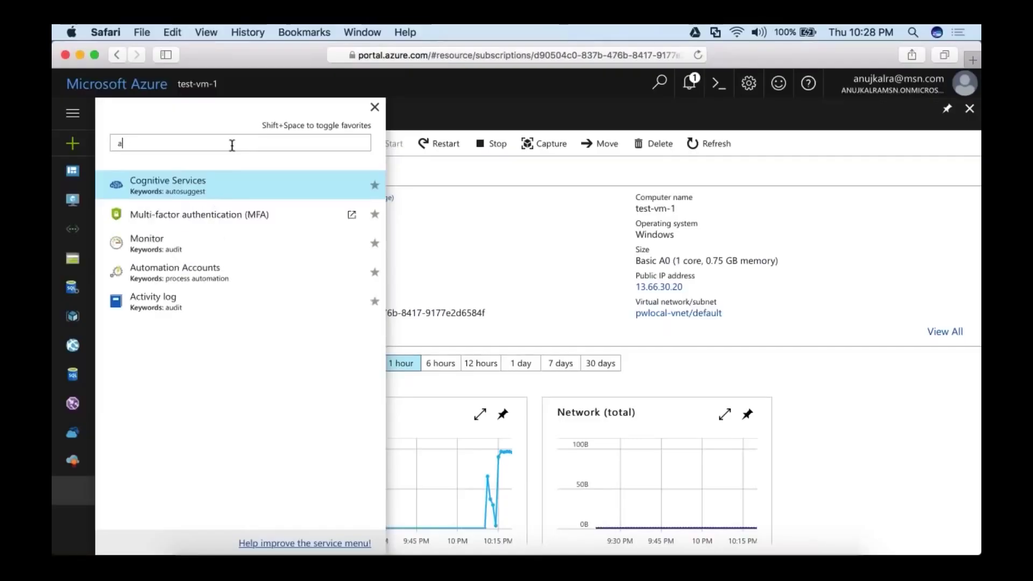
Change the services filter to 'had' so HDInsight clusters appear.
key("BackSpace")
type("had")
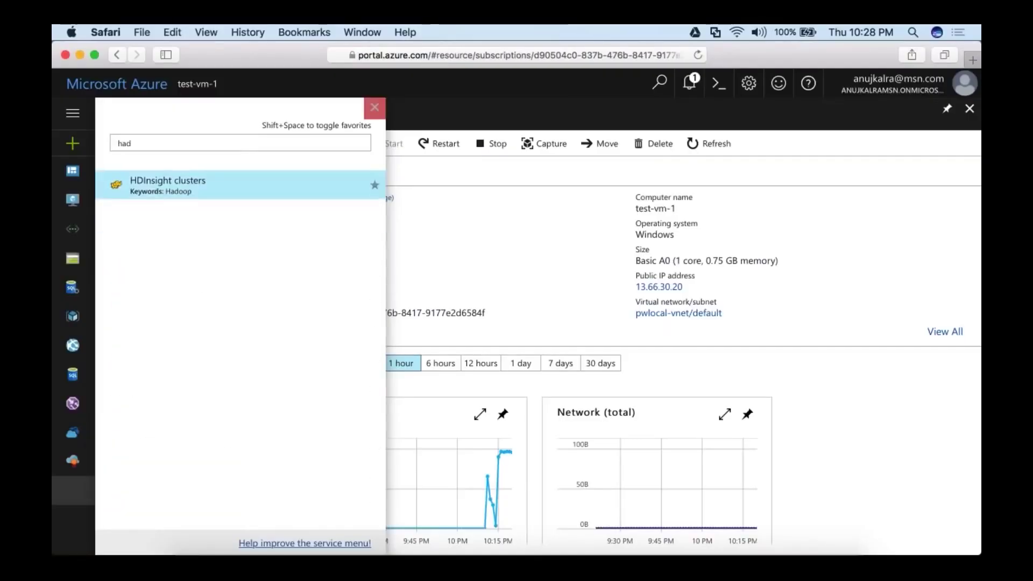
Close the All services flyout to reveal the test-vm-1 overview.
left_click(375, 107)
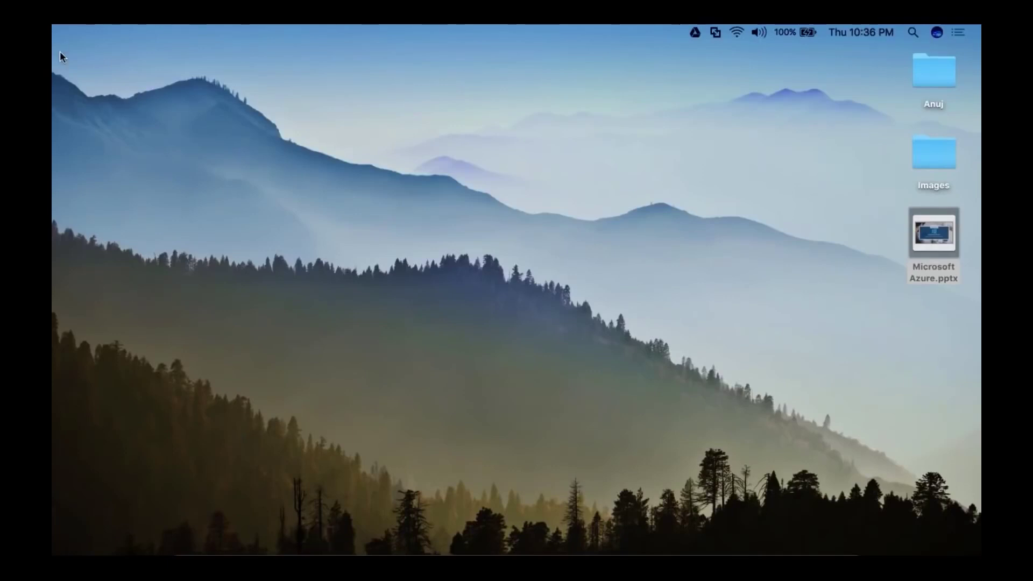
Restart Cloud Shell and create its storage under the MSDN Platforms subscription.
left_click(320, 550)
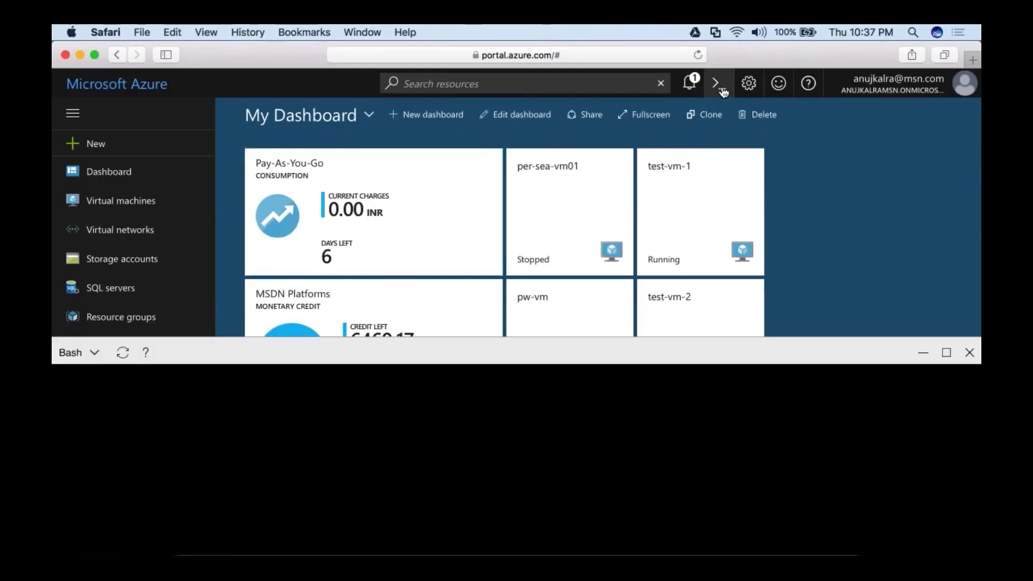
left_click(567, 471)
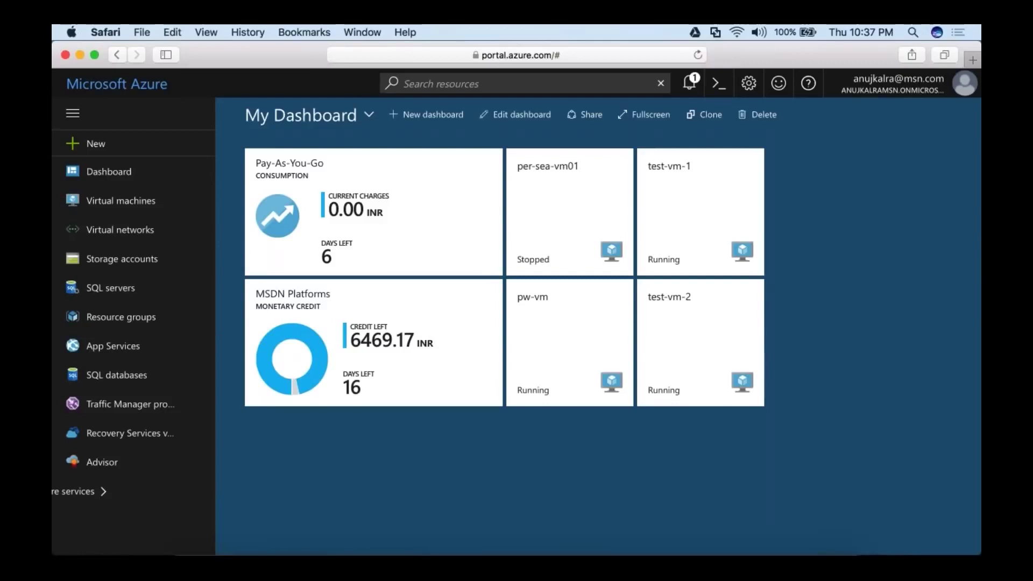
left_click(719, 83)
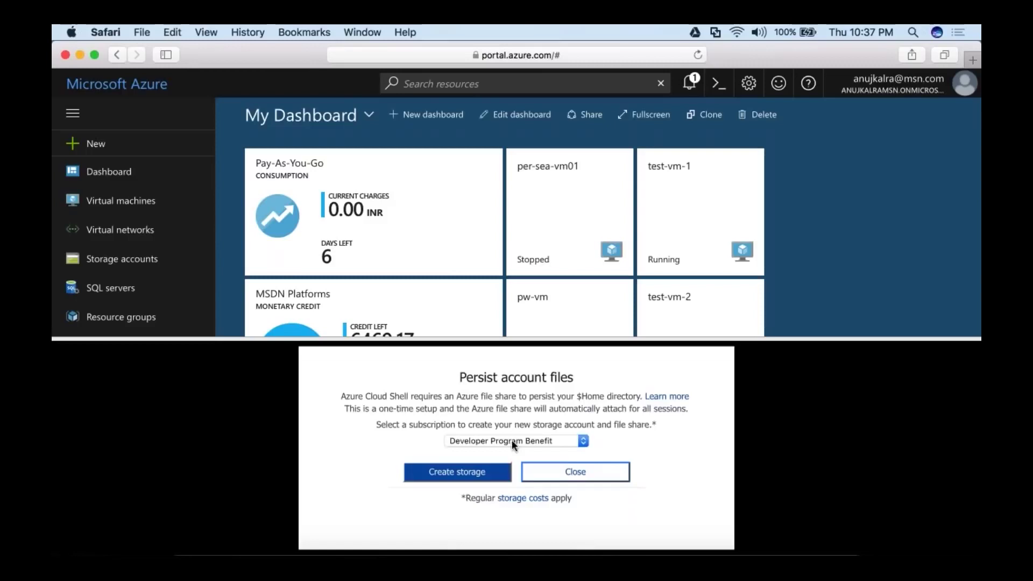
left_click(511, 440)
left_click(510, 451)
left_click(484, 472)
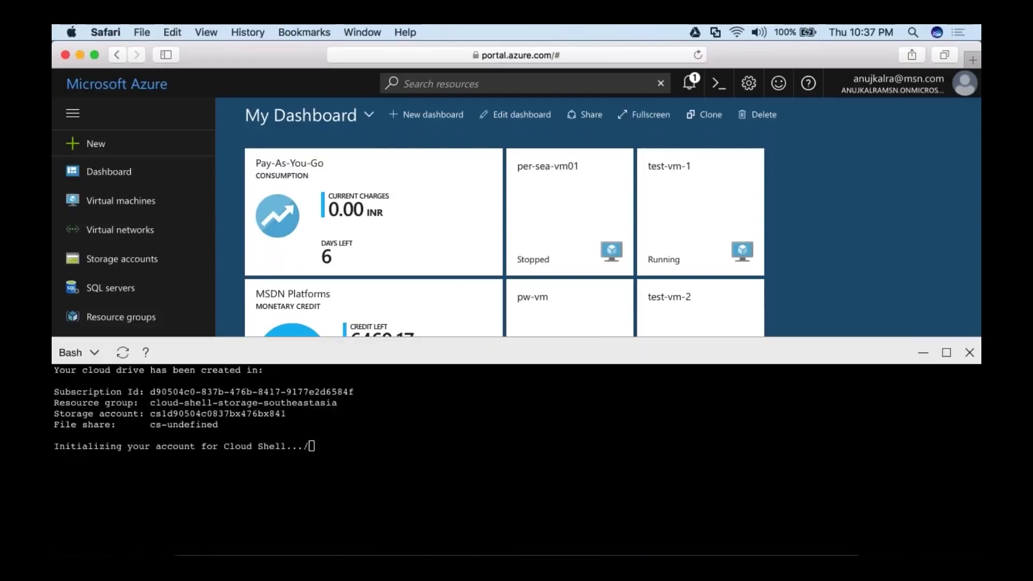
Check the Bash shell type list and show the four-VM Virtual machines list.
left_click(80, 352)
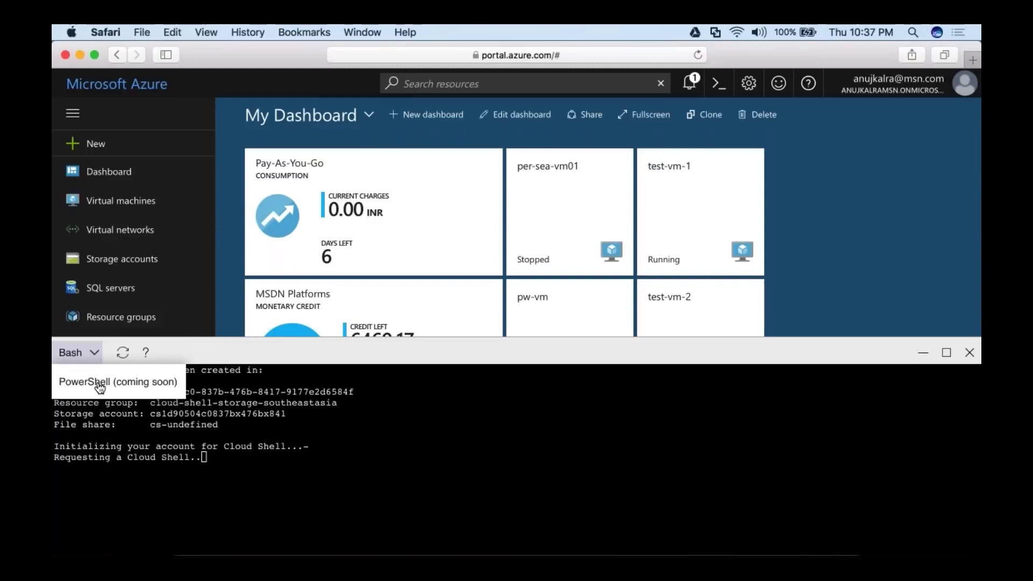
left_click(123, 359)
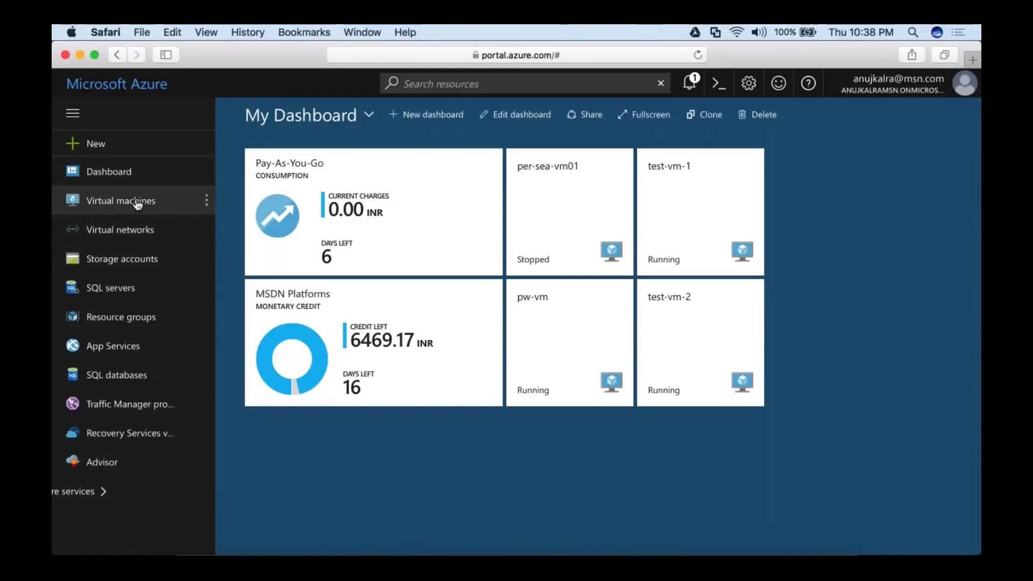
left_click(138, 202)
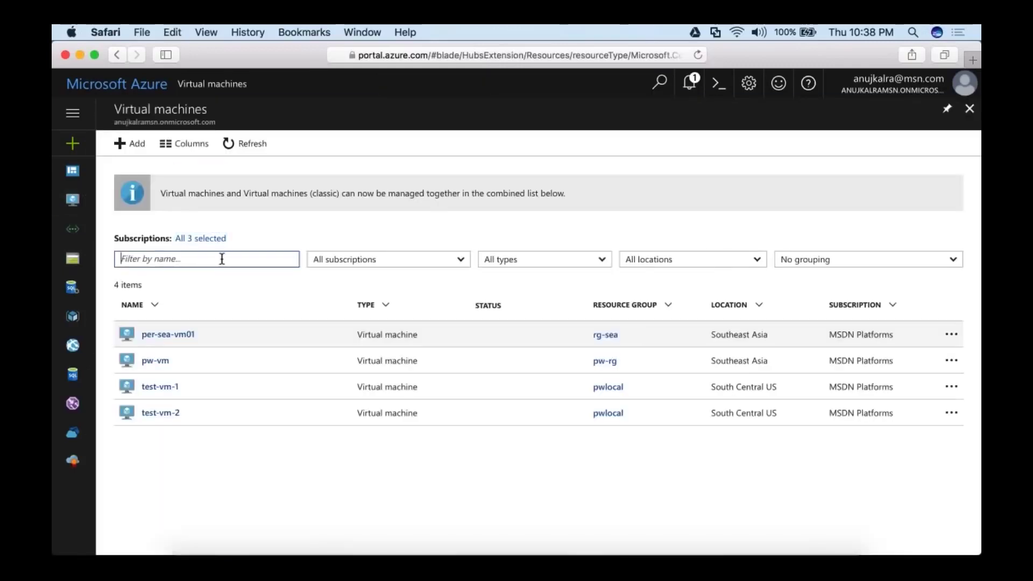
Add a new VM, try a 'web' search, then browse all Compute gallery images.
left_click(129, 143)
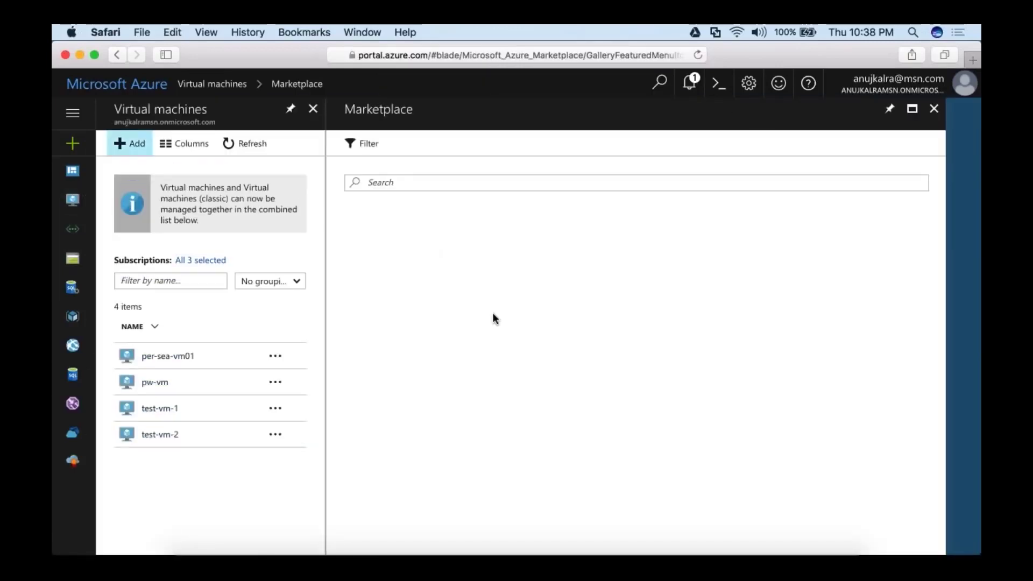
type("web")
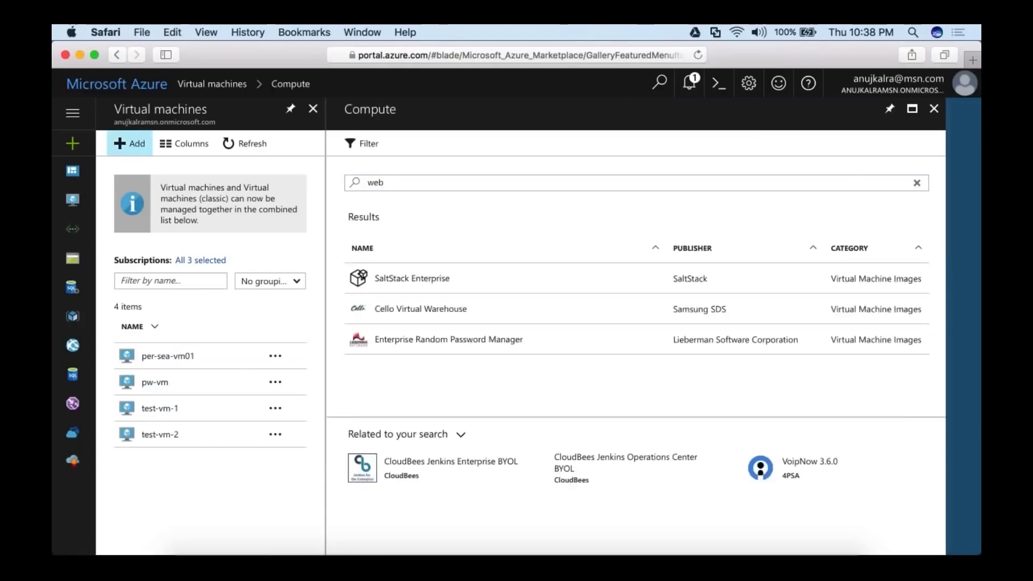
key("BackSpace")
key("BackSpace")
key("BackSpace")
scroll(684, 403, "down", 10)
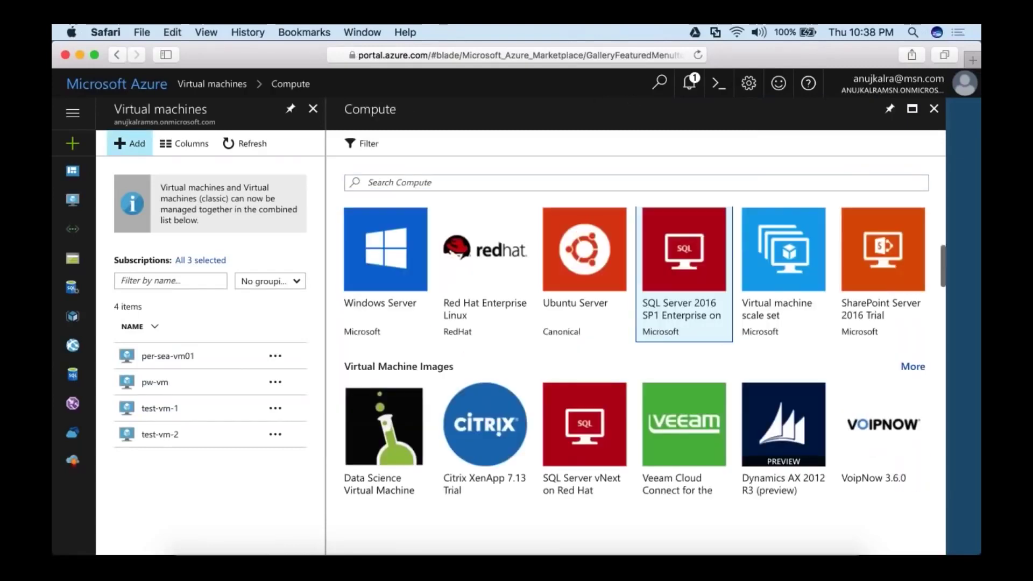
scroll(684, 404, "down", 5)
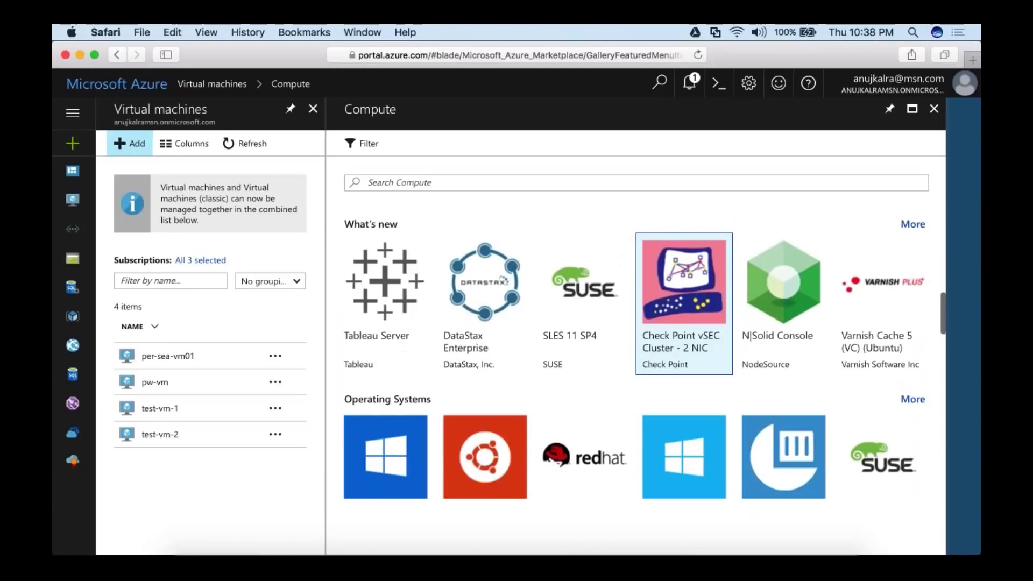
scroll(684, 210, "down", 5)
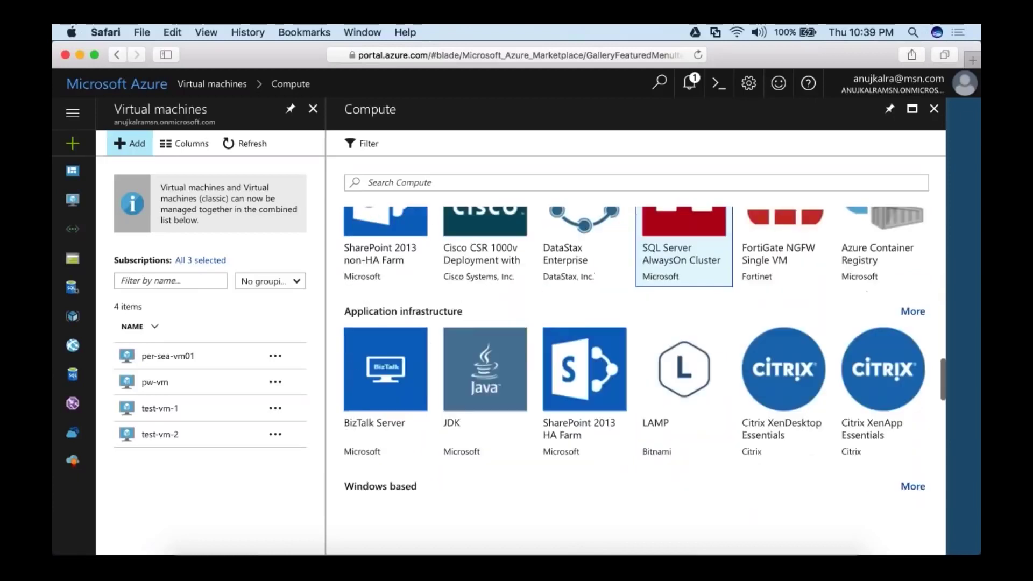
scroll(684, 242, "down", 6)
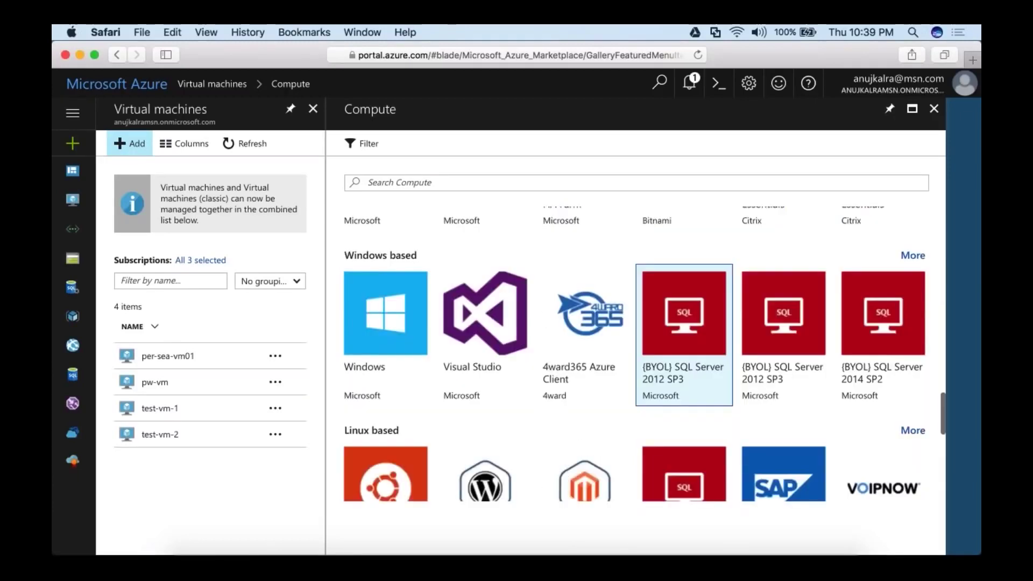
scroll(684, 312, "down", 1)
scroll(683, 376, "down", 6)
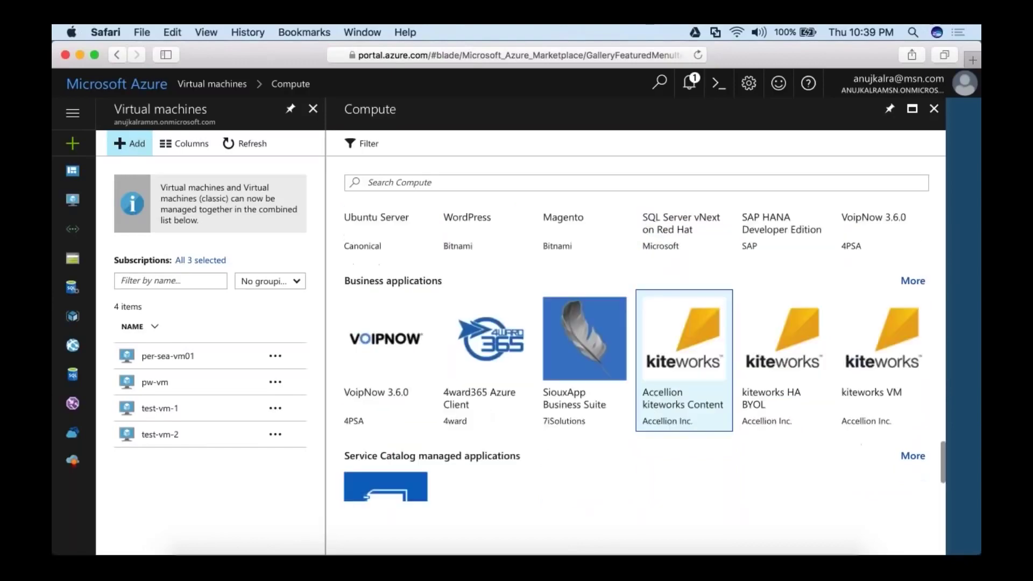